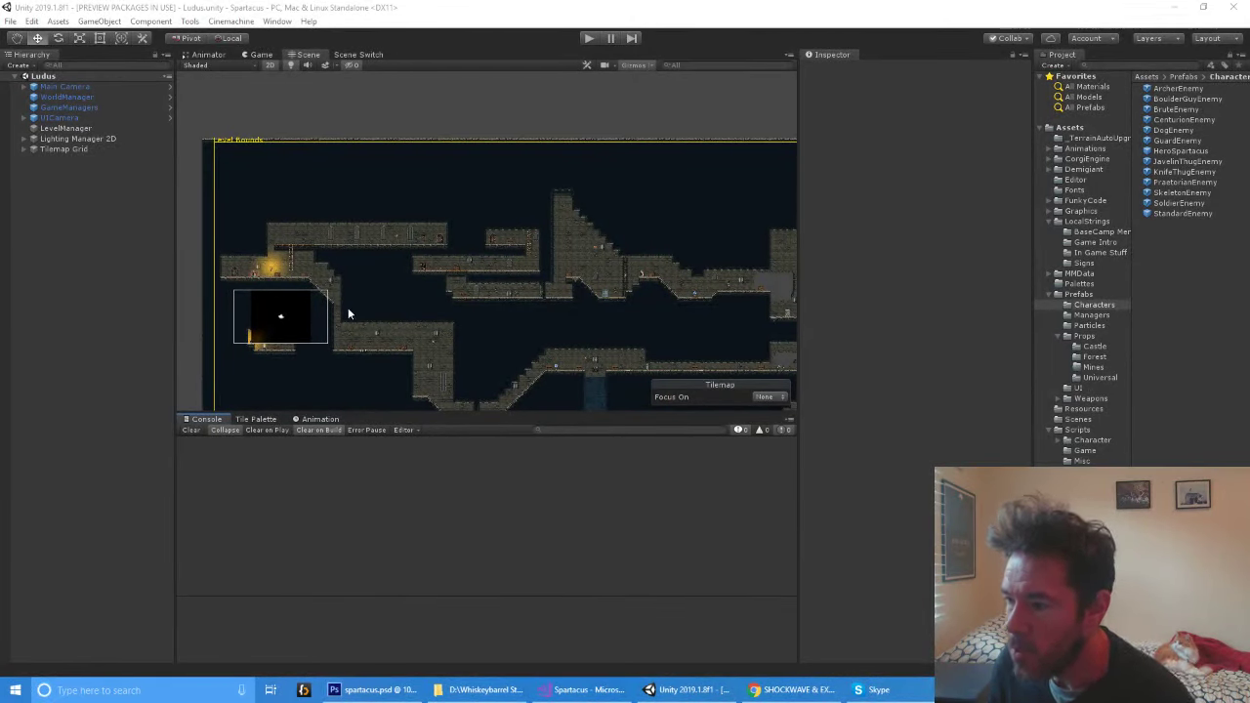
# Examine the Ludus level's layout from the start spawn point through the corridors to the upper platforms
pyautogui.scroll(5, 410, 298)
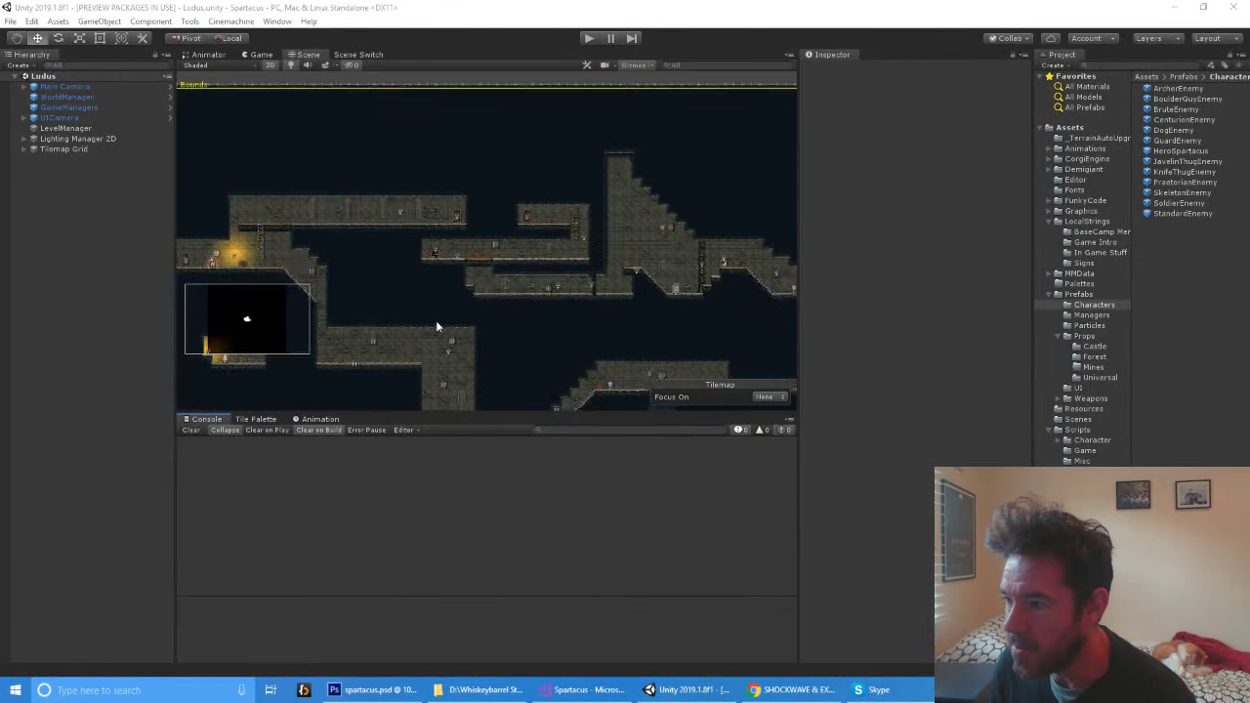
pyautogui.scroll(-12, 493, 312)
pyautogui.moveTo(503, 253); pyautogui.dragTo(533, 286)
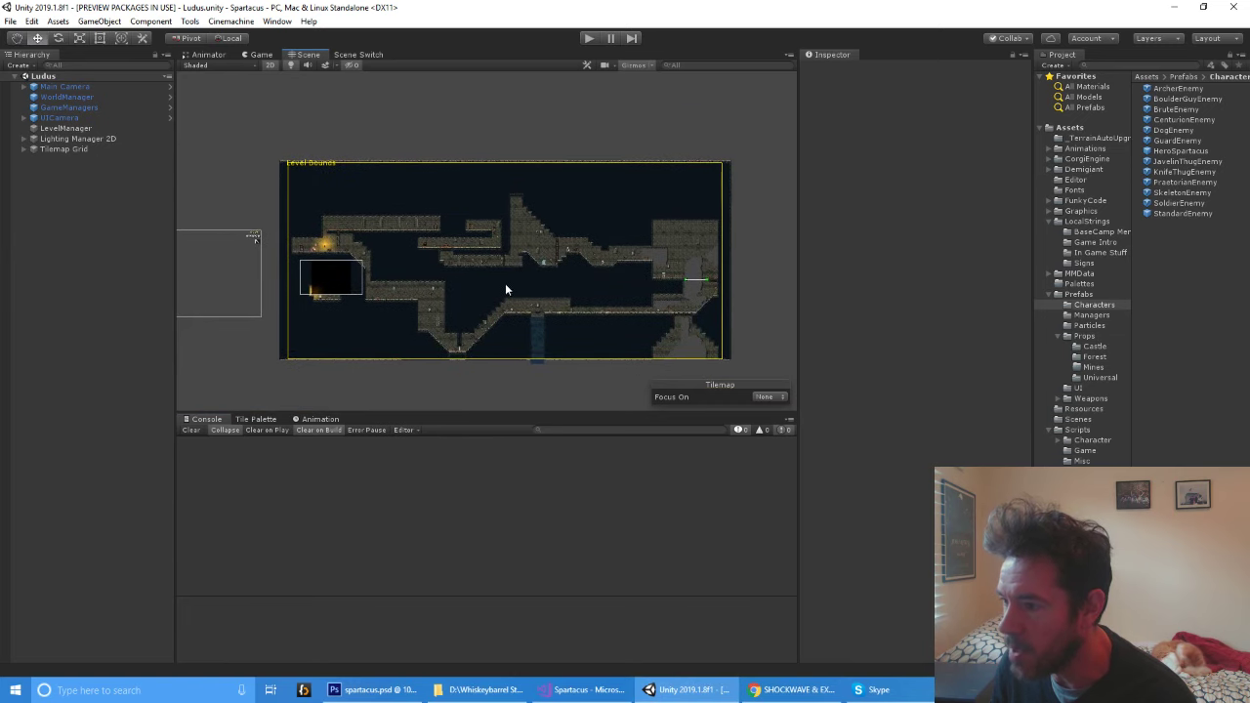
pyautogui.scroll(5, 505, 284)
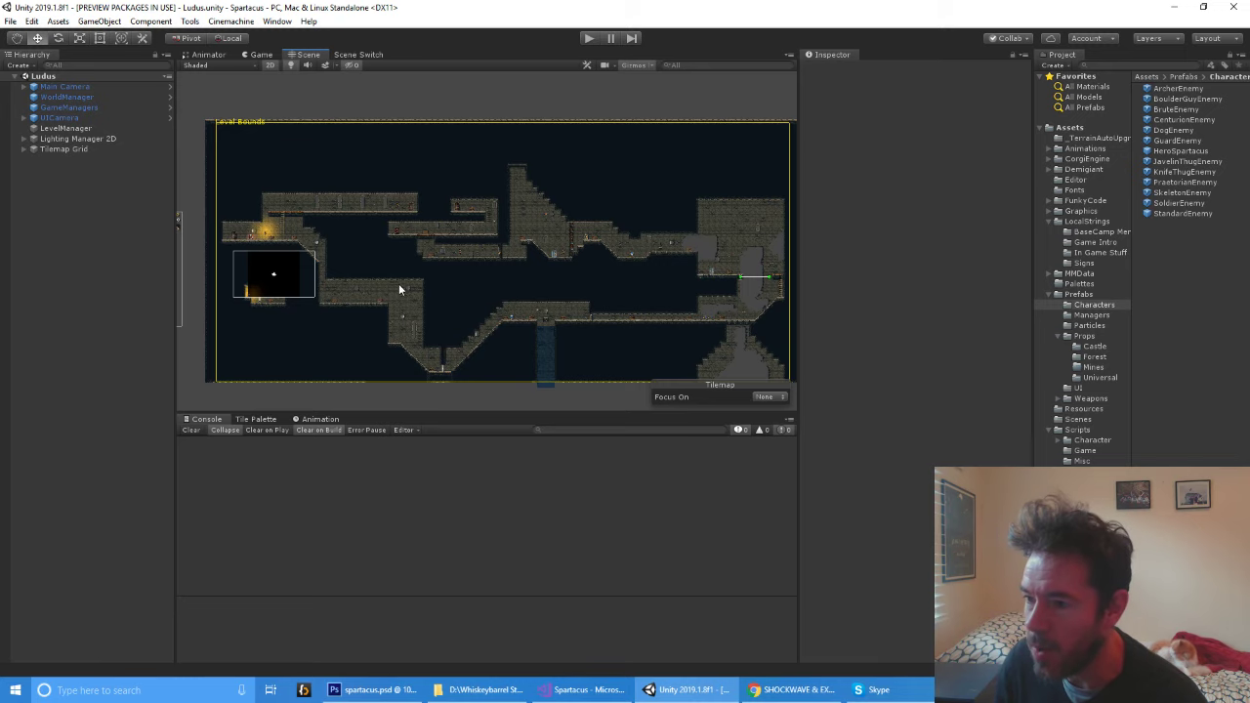
pyautogui.scroll(8, 398, 289)
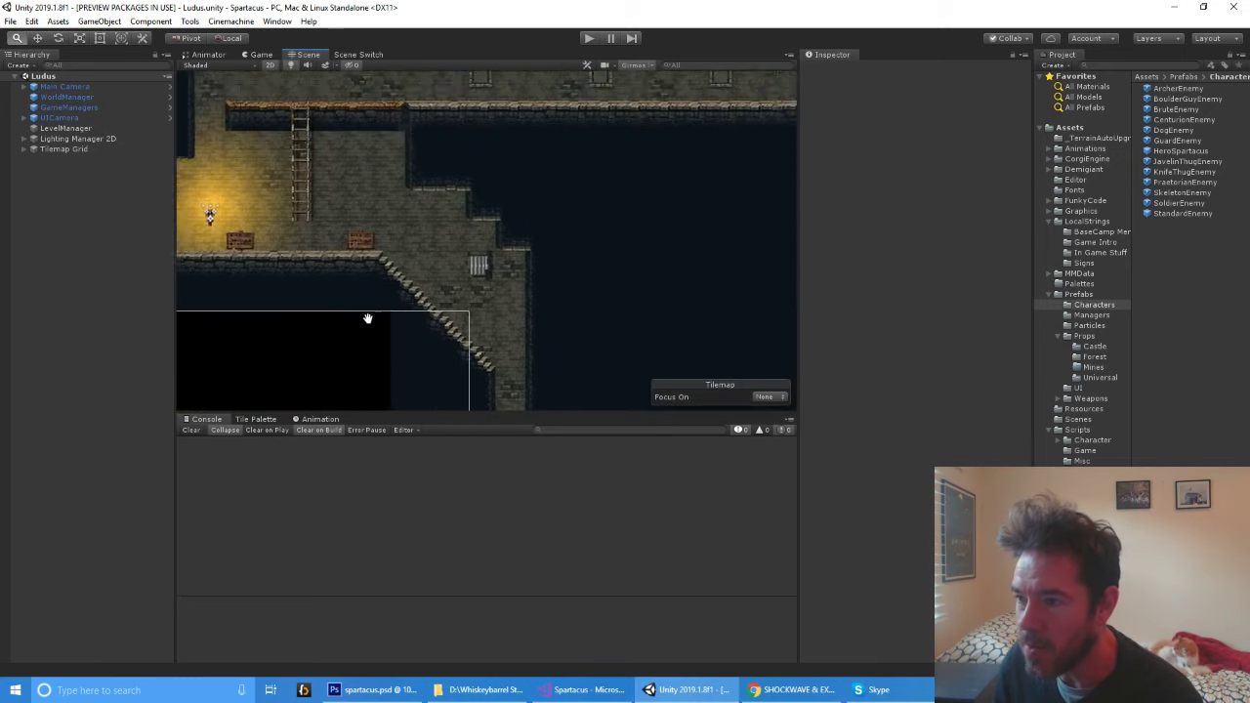
pyautogui.moveTo(326, 268); pyautogui.dragTo(368, 319)
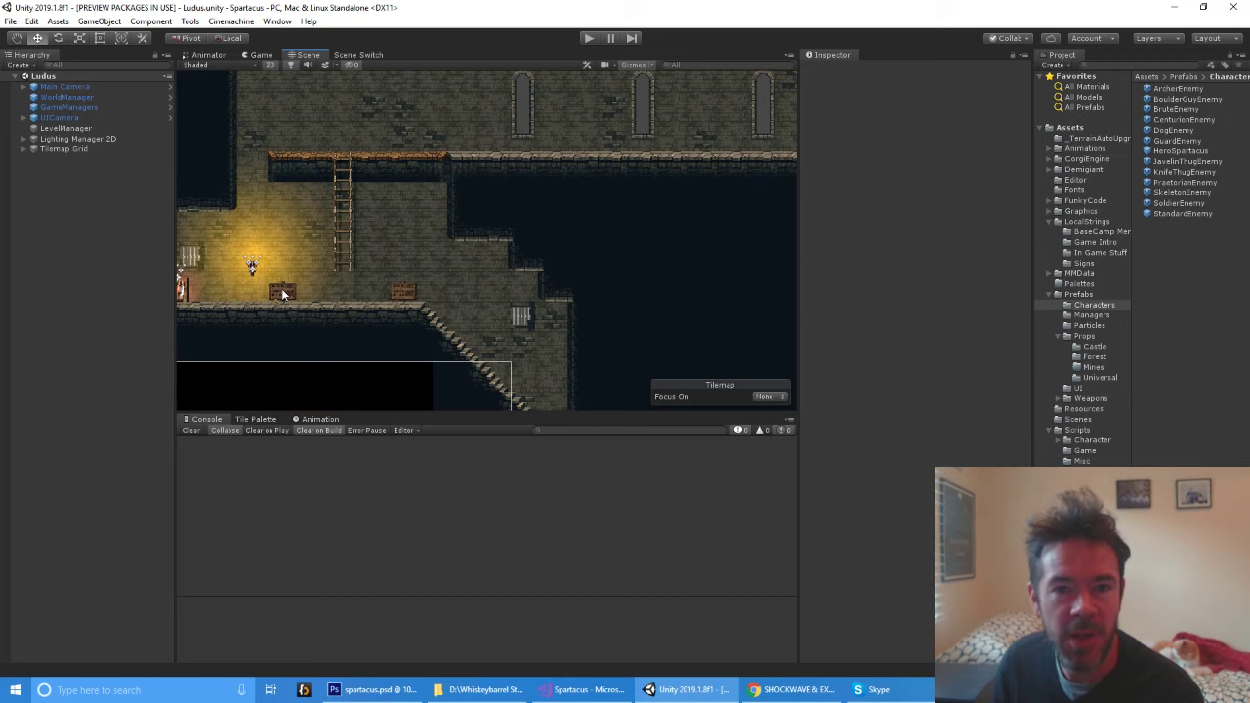
pyautogui.moveTo(257, 310); pyautogui.dragTo(525, 273)
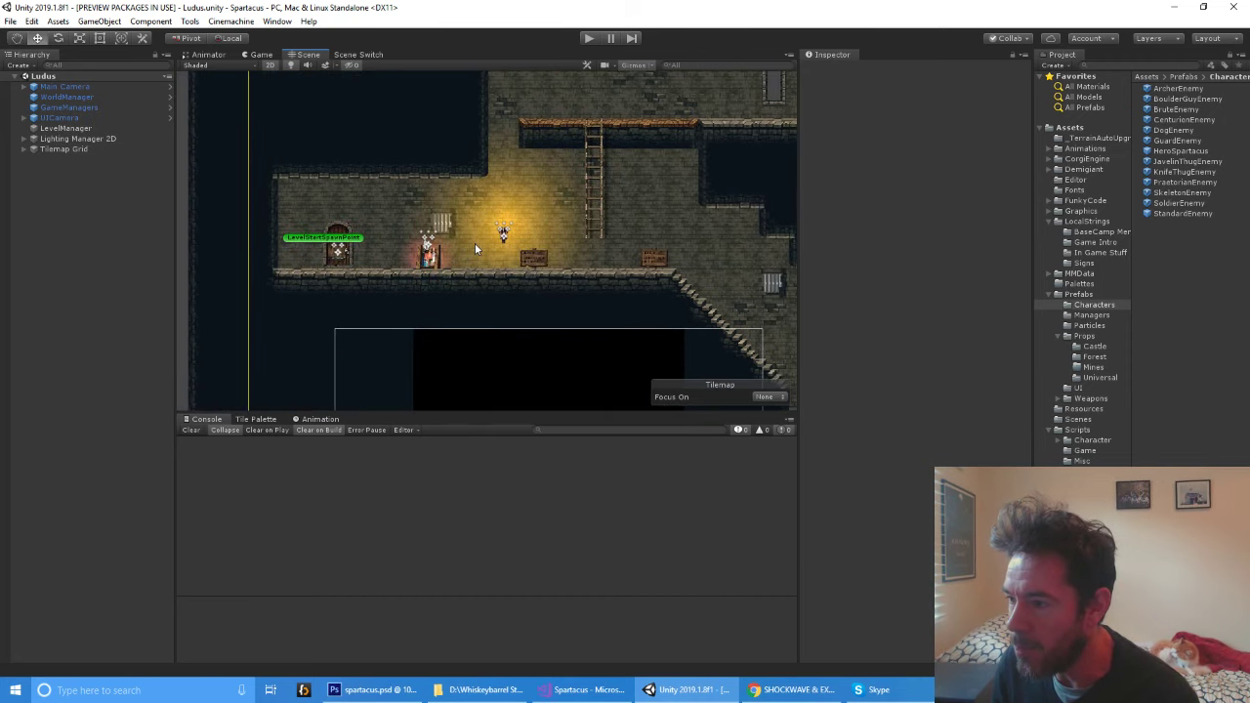
pyautogui.moveTo(674, 235); pyautogui.dragTo(377, 257)
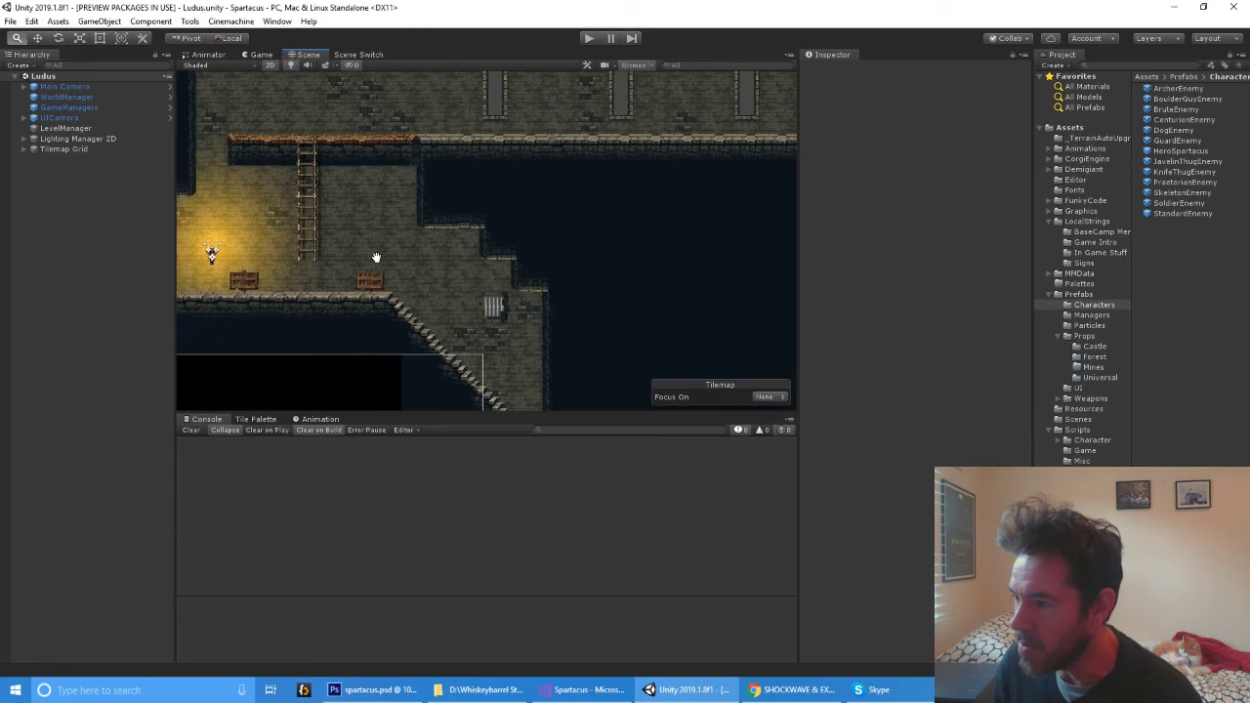
pyautogui.scroll(-9, 478, 257)
pyautogui.moveTo(575, 274); pyautogui.dragTo(326, 251)
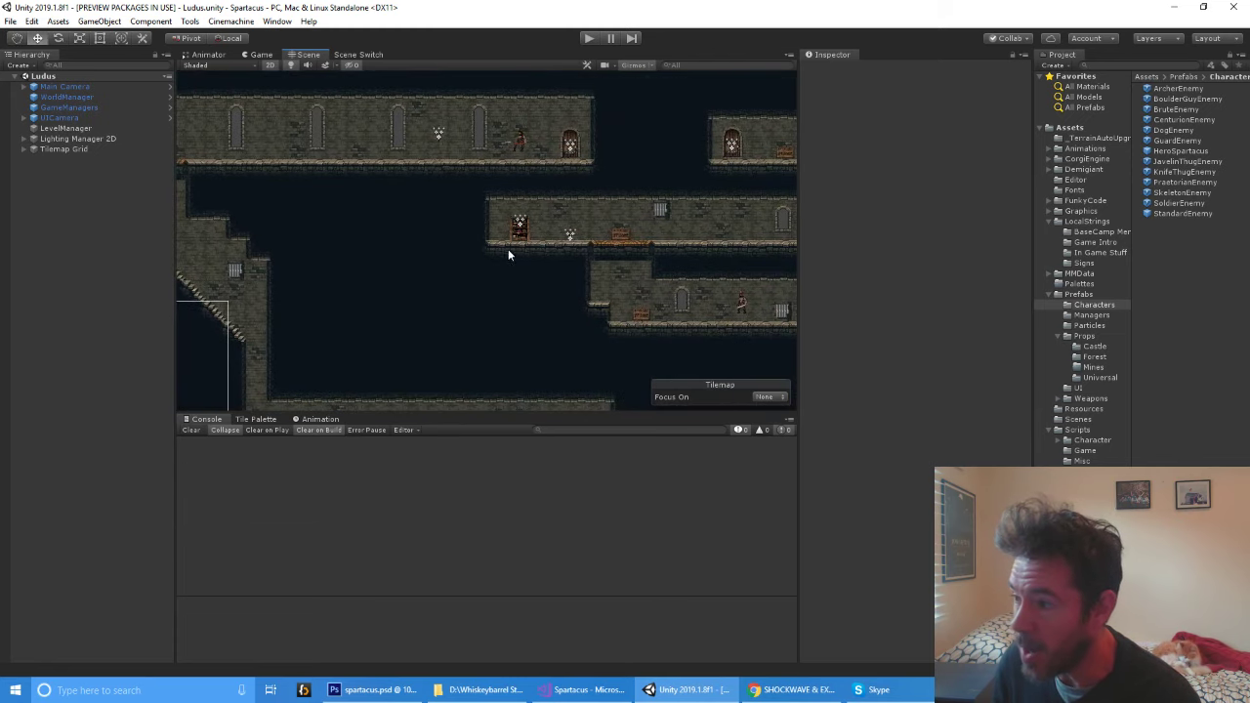
pyautogui.moveTo(508, 253); pyautogui.dragTo(338, 173)
pyautogui.moveTo(399, 283); pyautogui.dragTo(530, 251)
# Locate CheckpointStatue under the tilemap grid's Props > Collectables group and open its prefab for inspection
pyautogui.scroll(11, 522, 333)
pyautogui.click(515, 225)
pyautogui.click(223, 237)
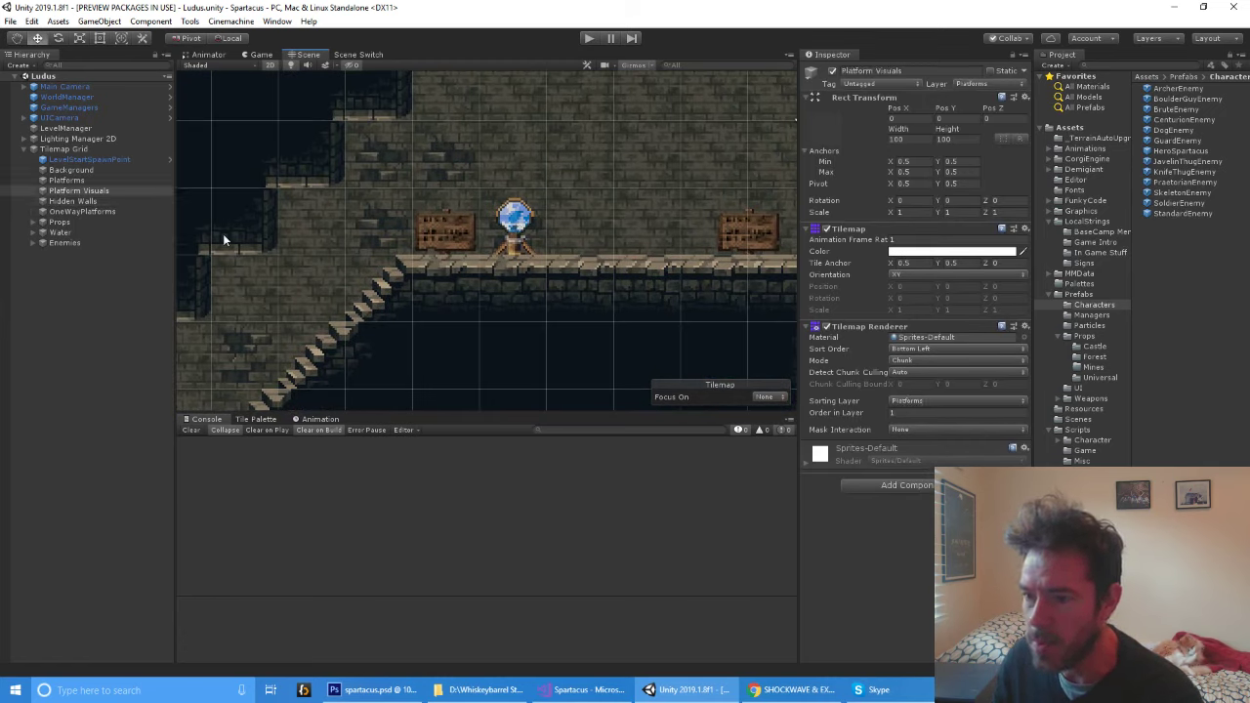
pyautogui.click(32, 223)
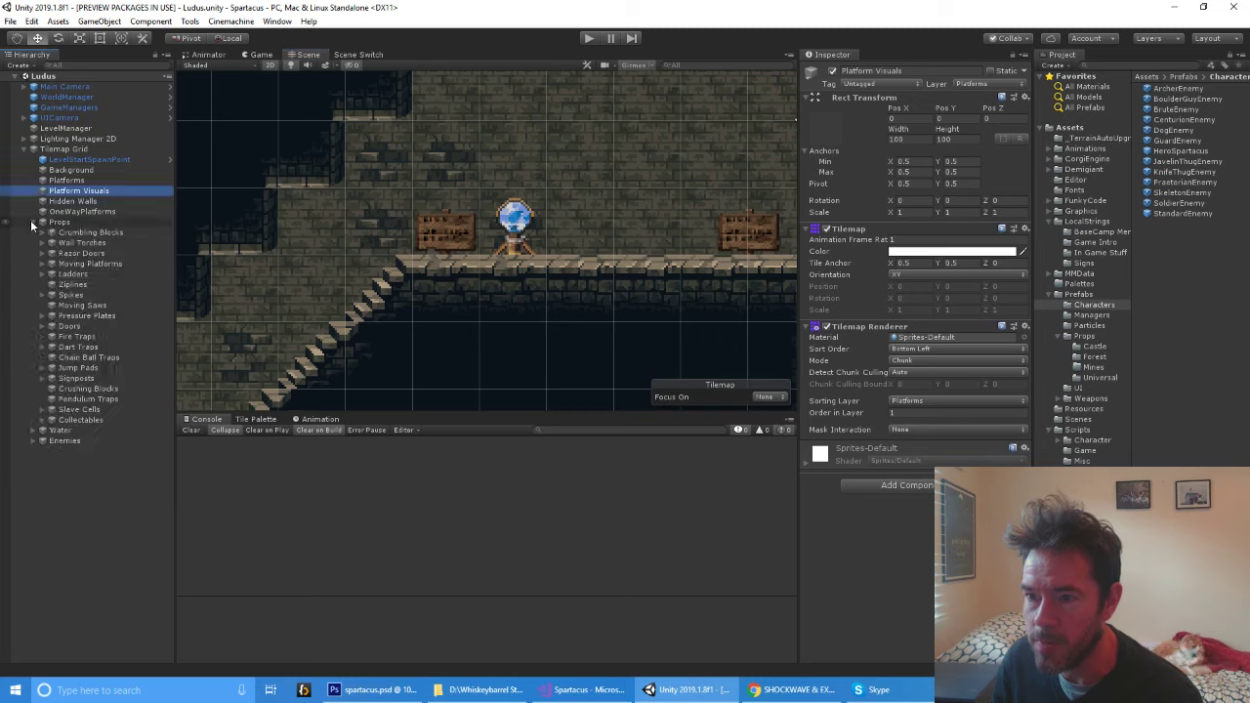
pyautogui.click(42, 420)
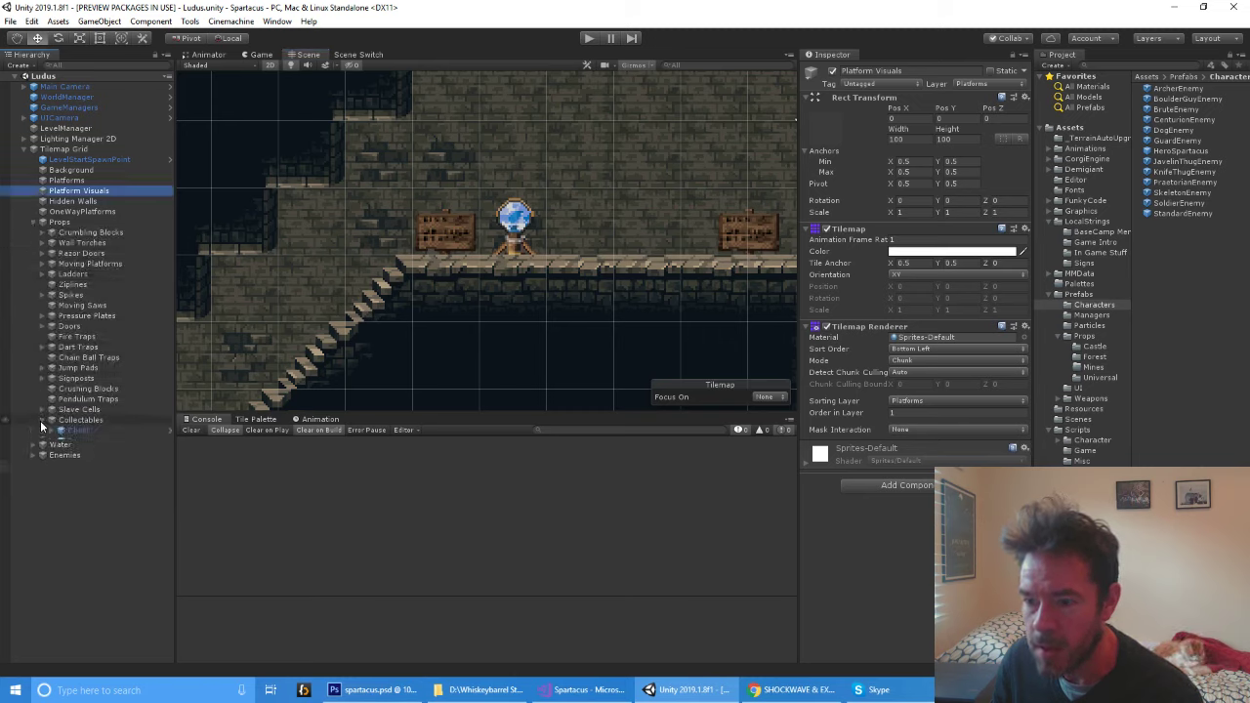
pyautogui.doubleClick(95, 484)
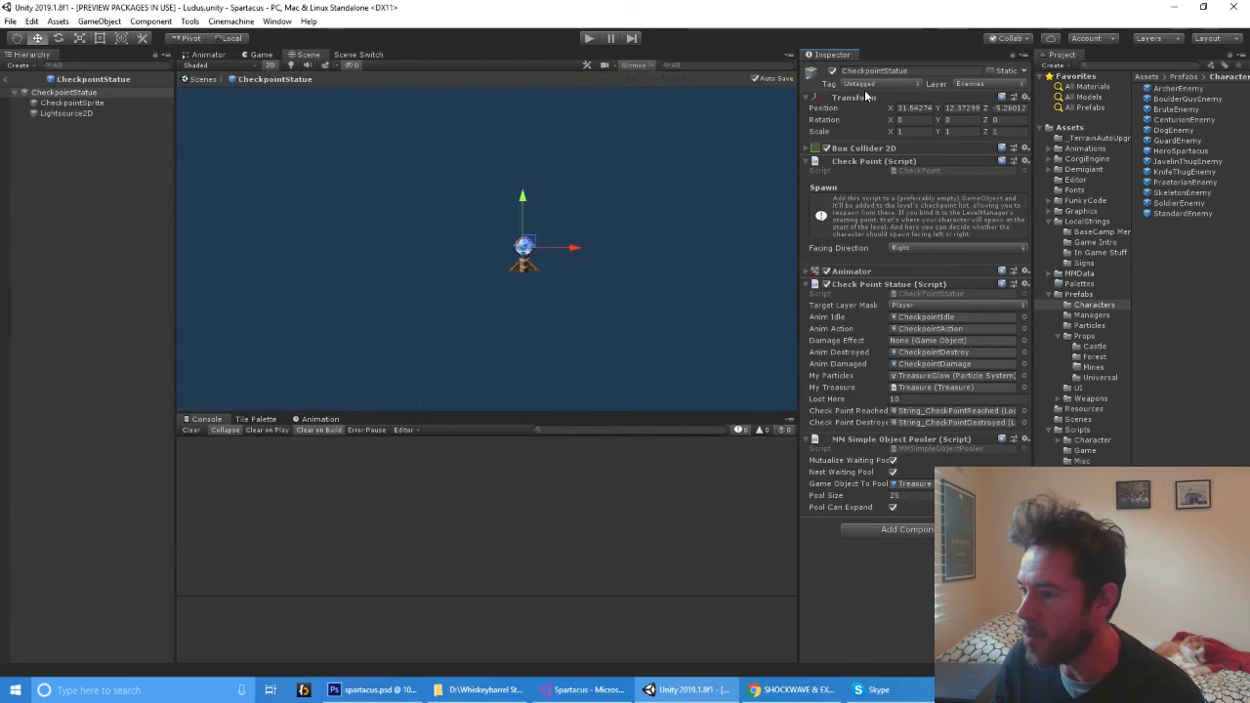
pyautogui.click(864, 93)
pyautogui.scroll(5, 514, 340)
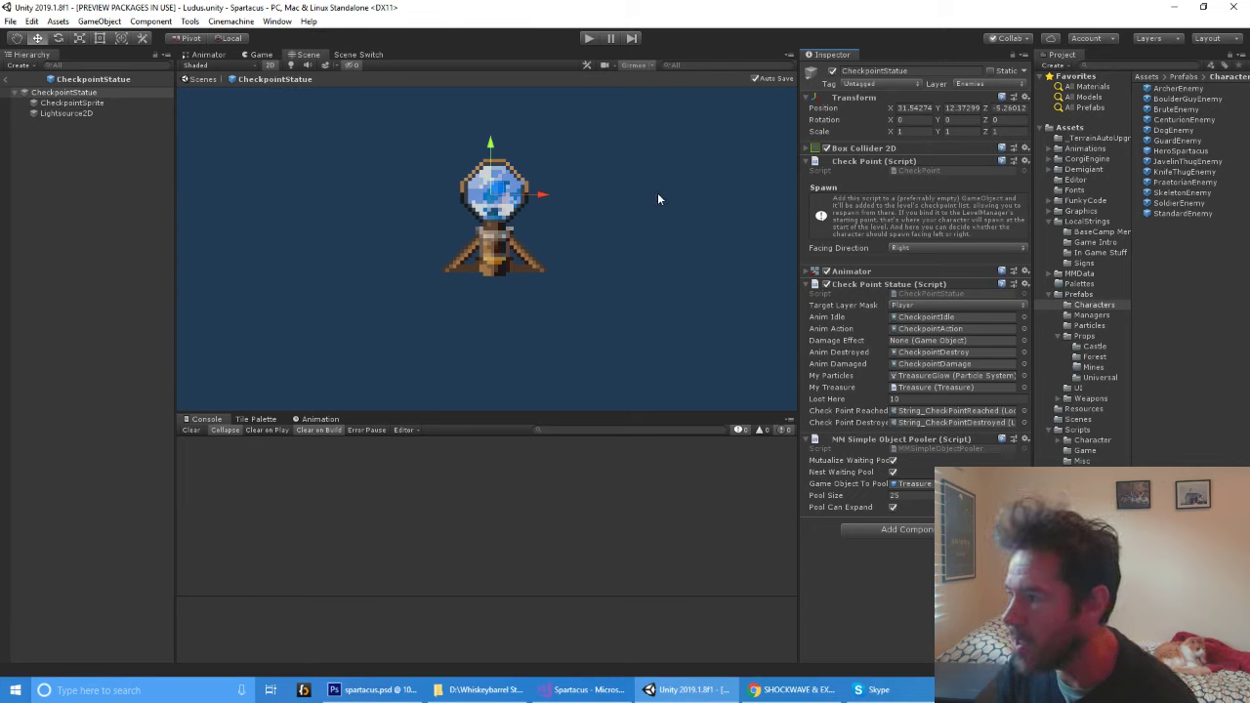
# Inspect the CheckpointSprite object, search the project for "checkp", and open the CheckpointAction animation clip
pyautogui.click(70, 103)
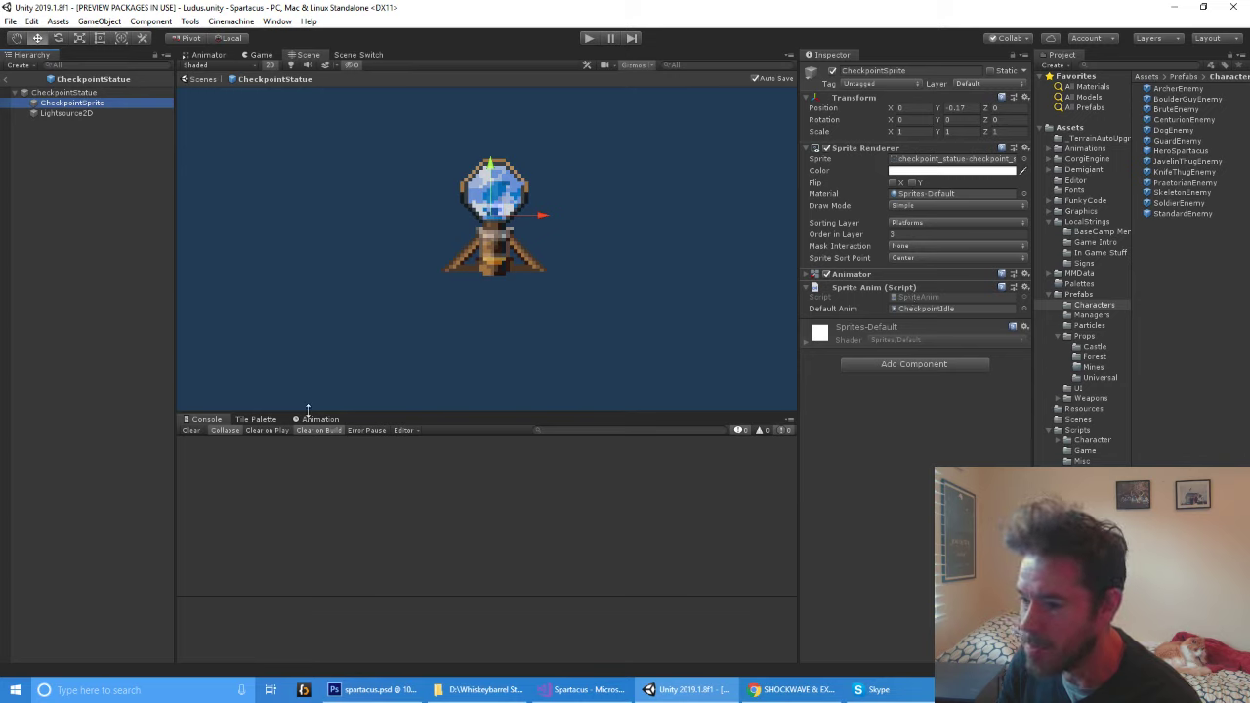
pyautogui.click(1142, 68)
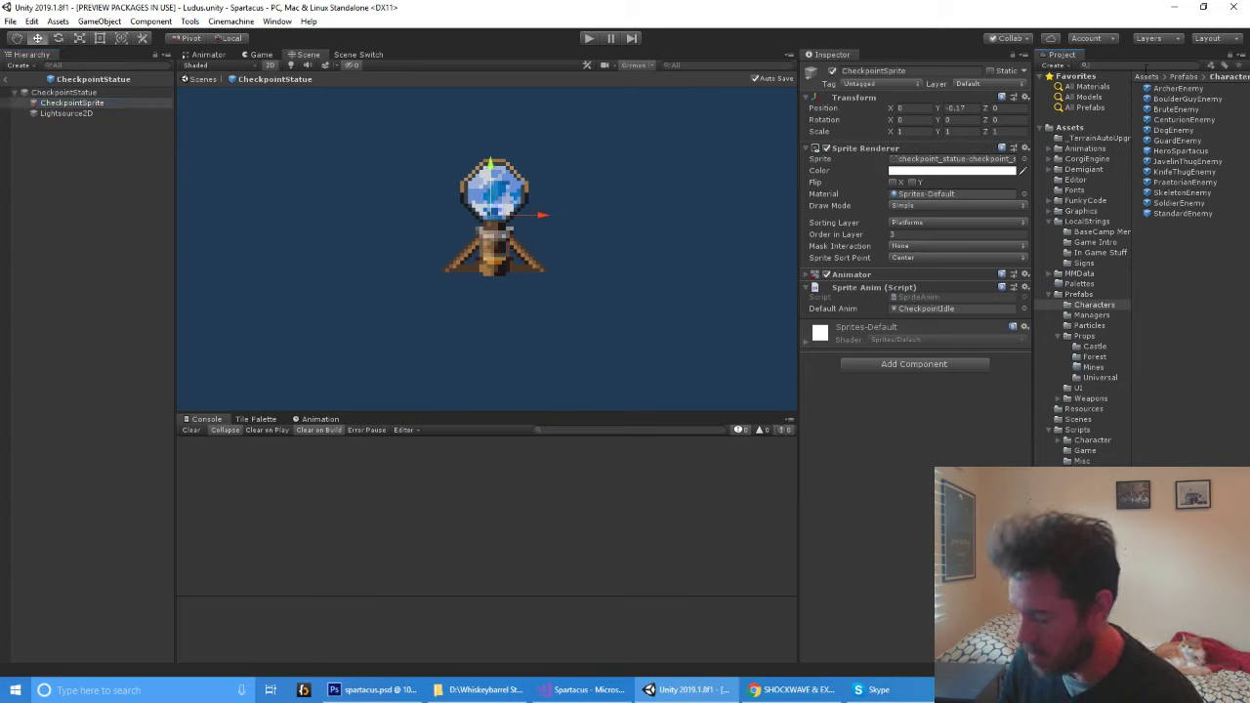
pyautogui.write('checkp')
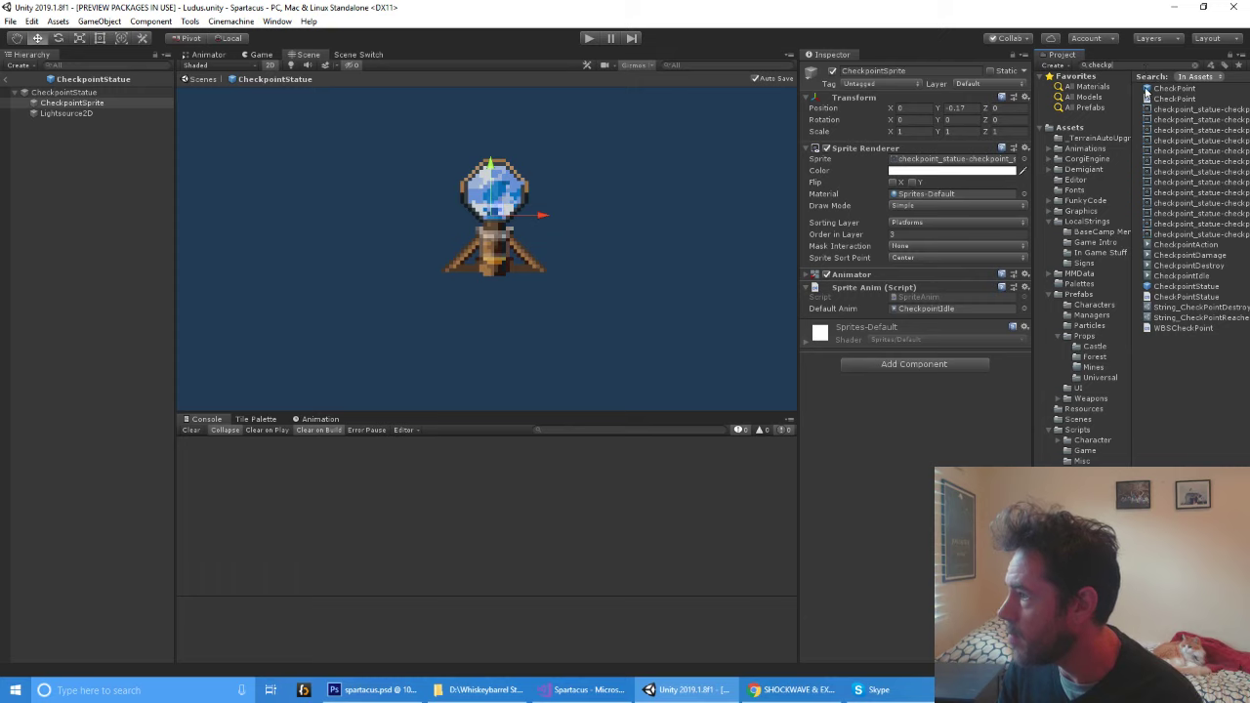
pyautogui.doubleClick(1201, 245)
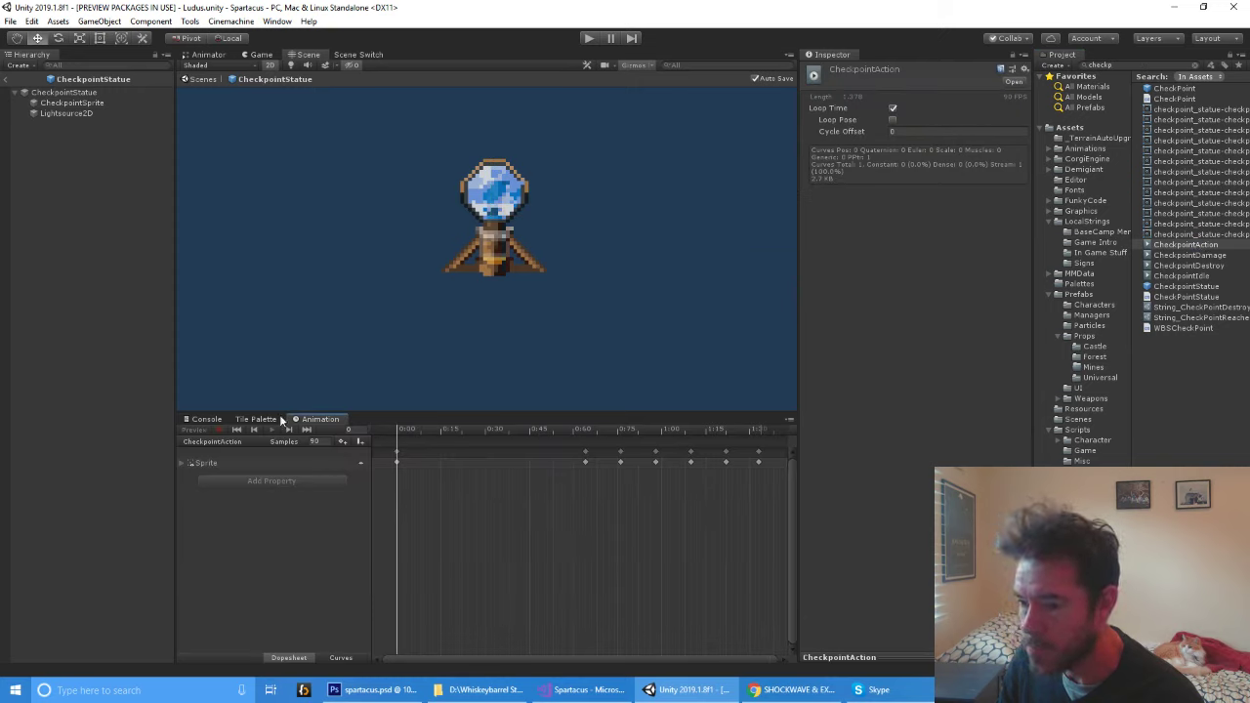
# Open the PowerSprite Animator and review the playback and frame sequence of the CheckpointAction clip
pyautogui.click(268, 21)
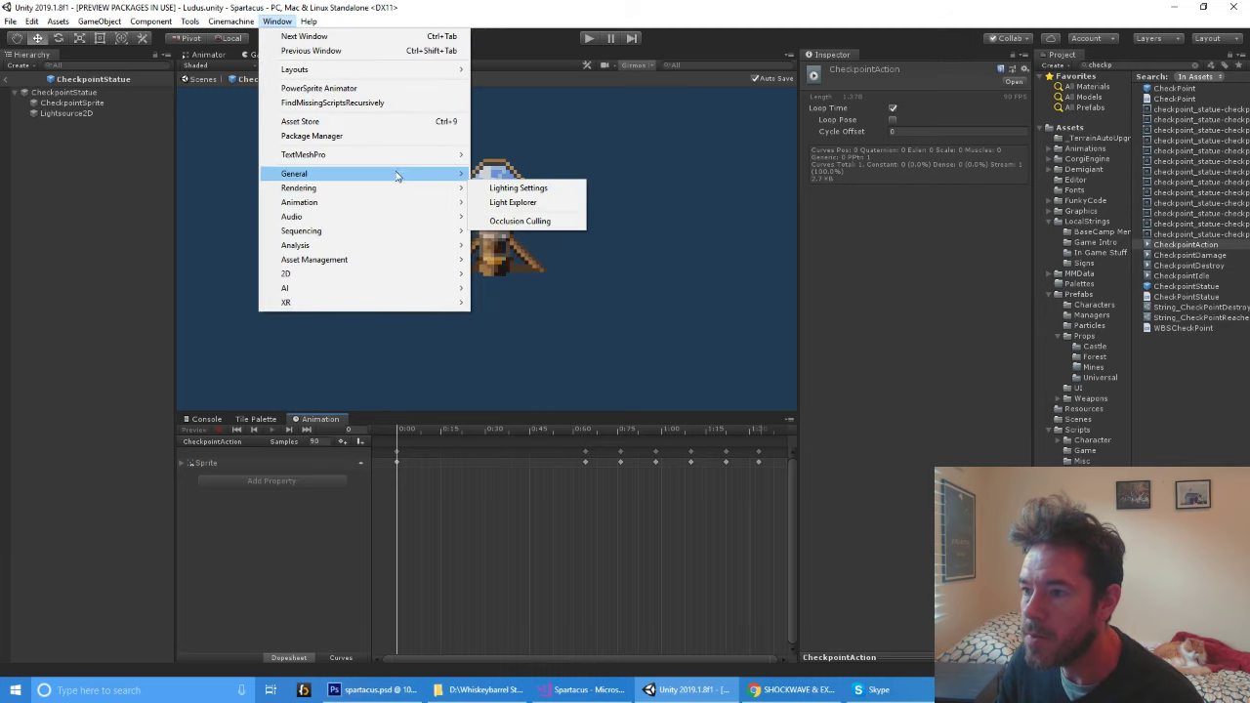
pyautogui.click(386, 89)
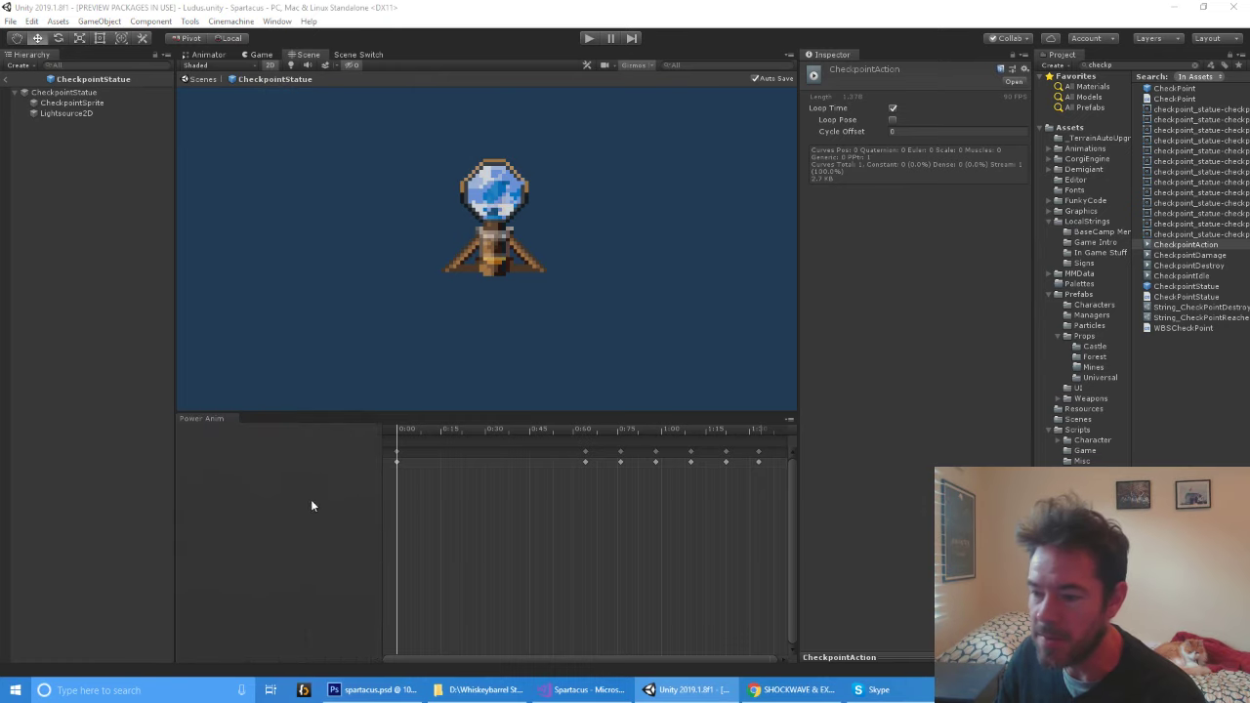
pyautogui.scroll(-10, 424, 500)
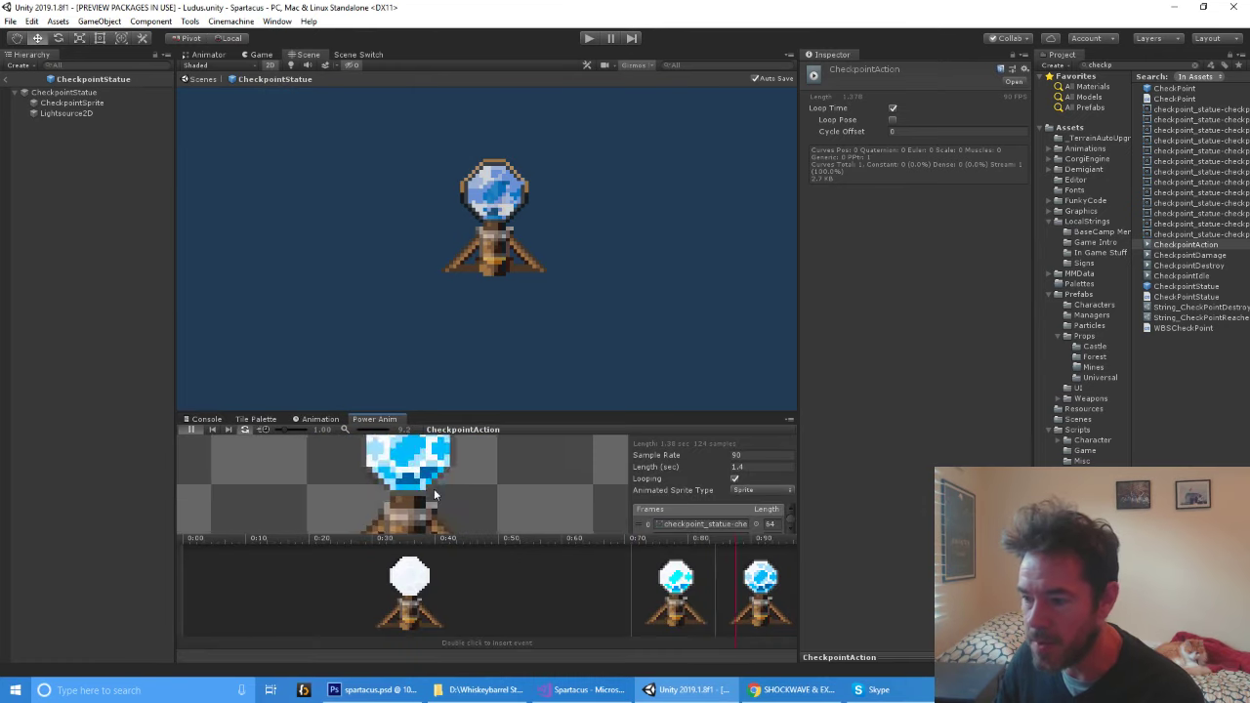
pyautogui.scroll(-2, 465, 588)
pyautogui.scroll(-5, 459, 584)
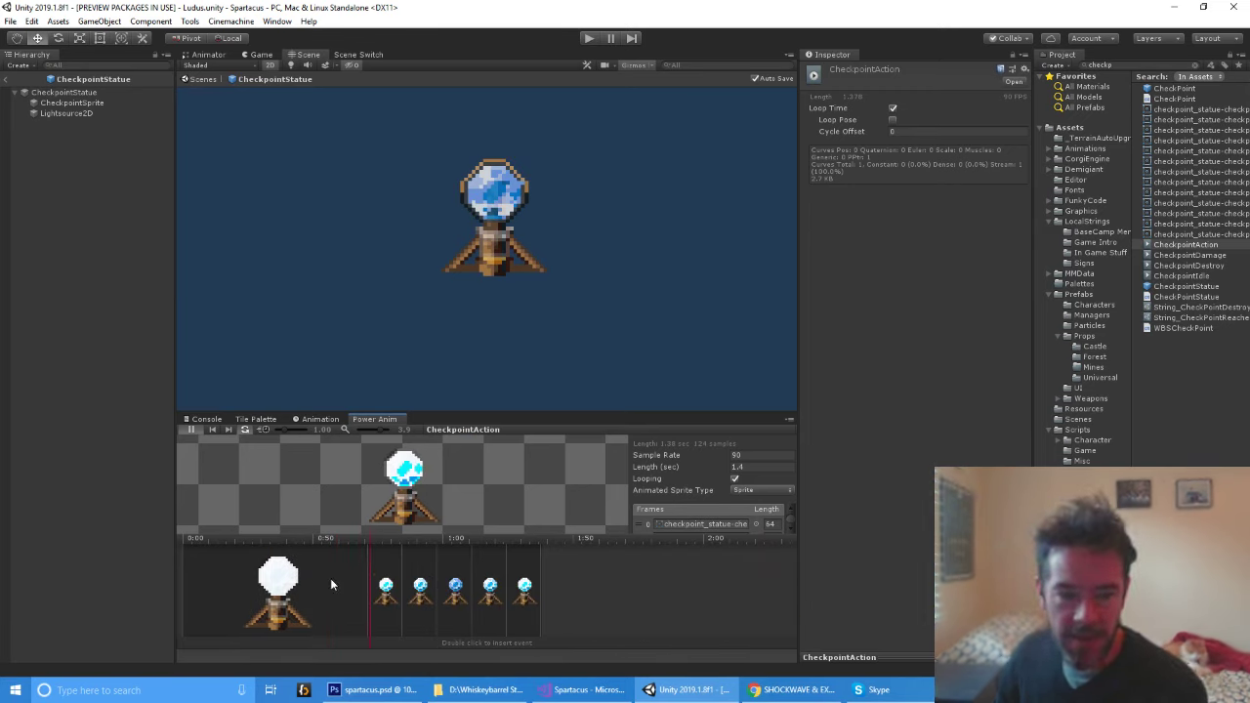
pyautogui.scroll(2, 330, 578)
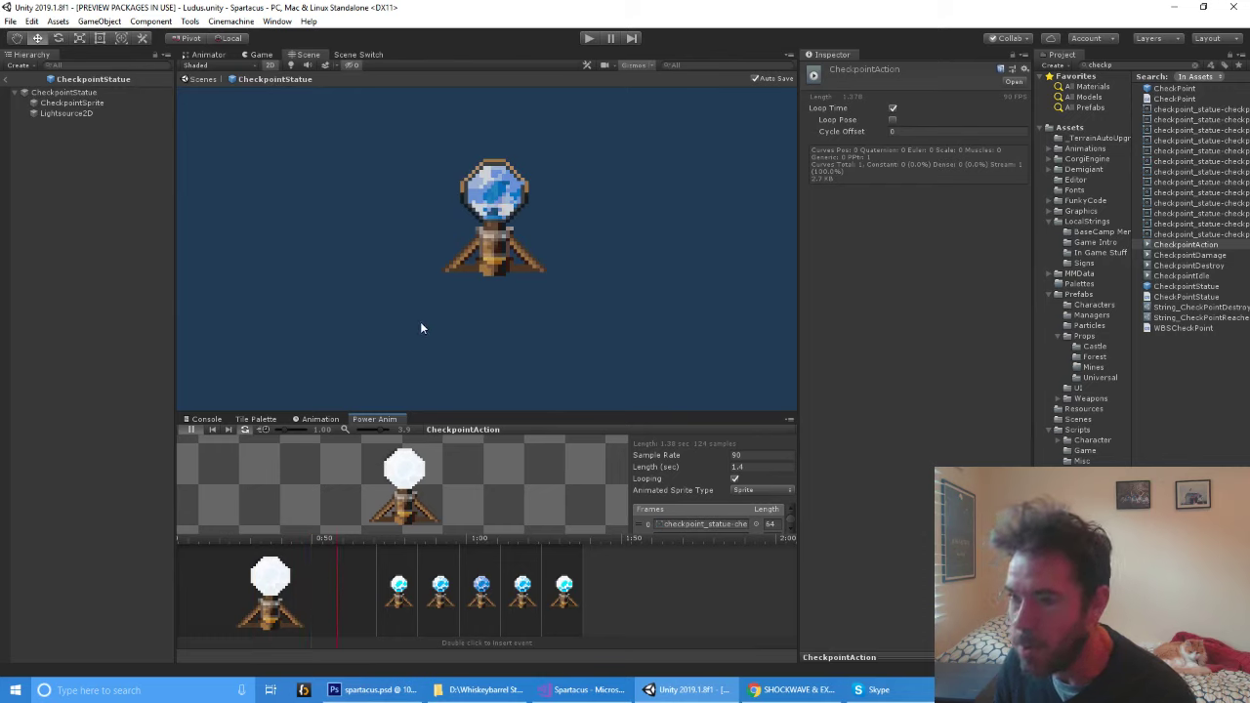
# Review the CheckpointDamage and CheckpointDestroy clips in the PowerSprite Animator, playing back the destroy animation
pyautogui.doubleClick(1193, 255)
pyautogui.click(376, 419)
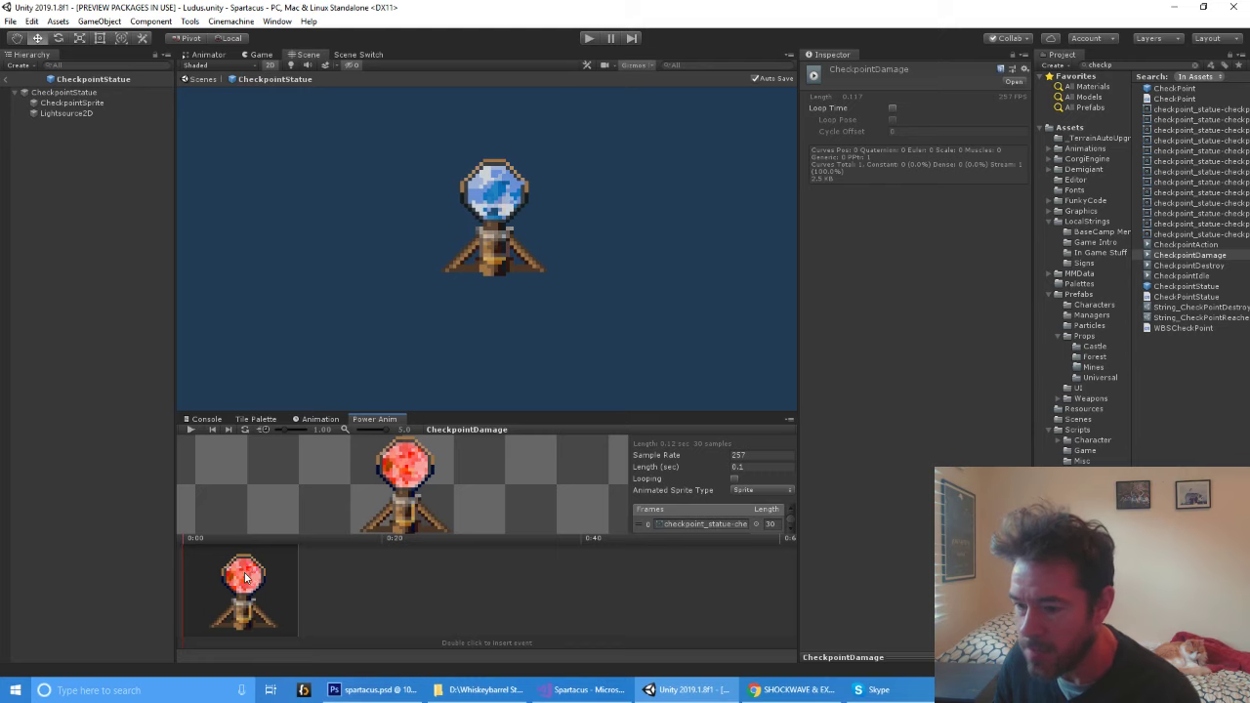
pyautogui.doubleClick(1190, 266)
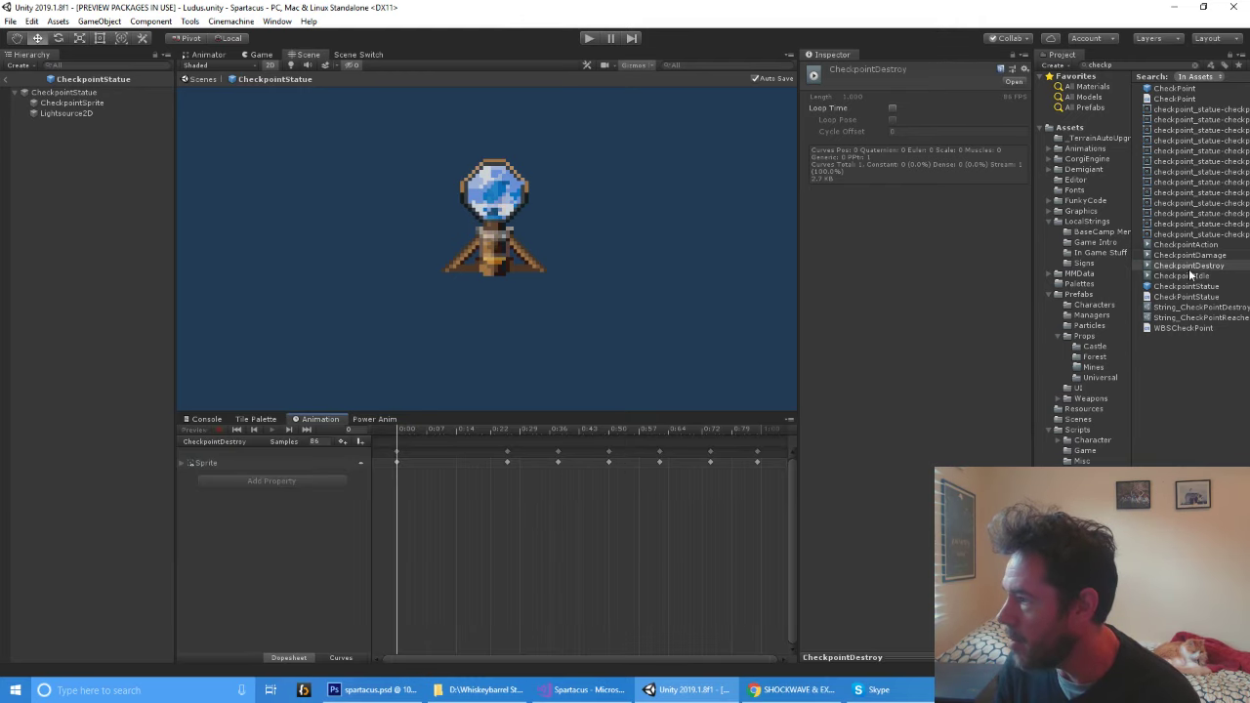
pyautogui.click(373, 420)
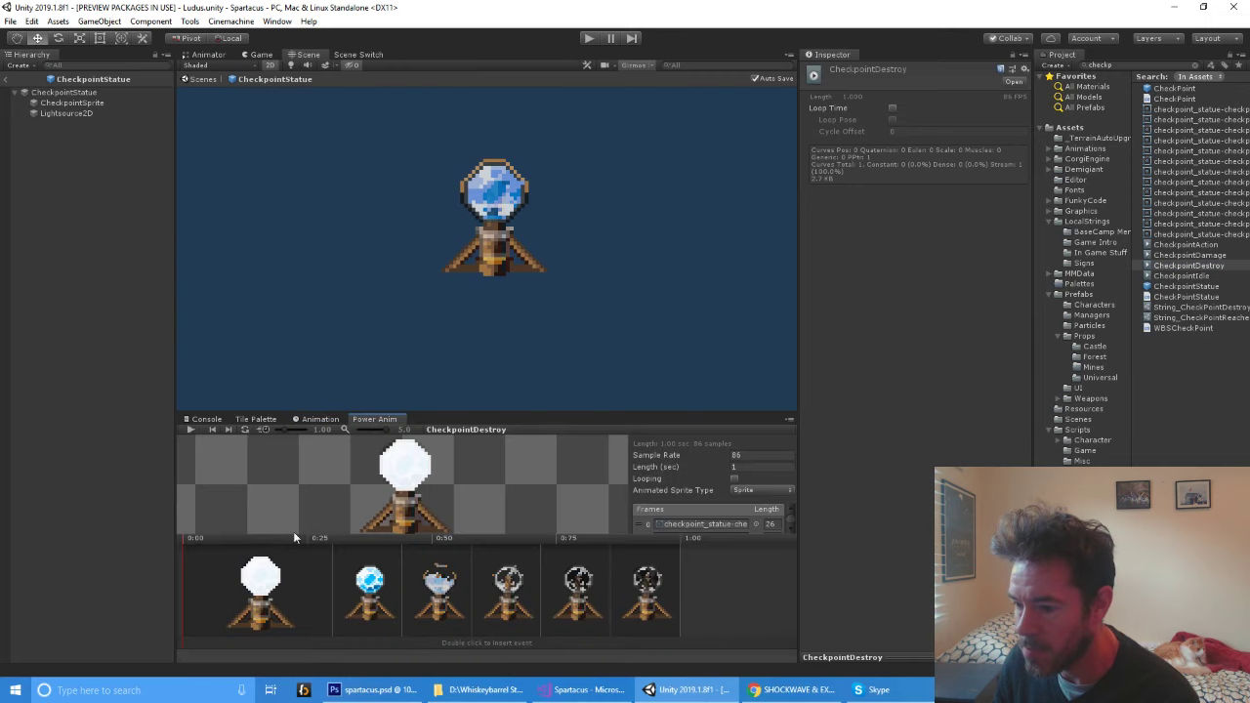
pyautogui.click(191, 428)
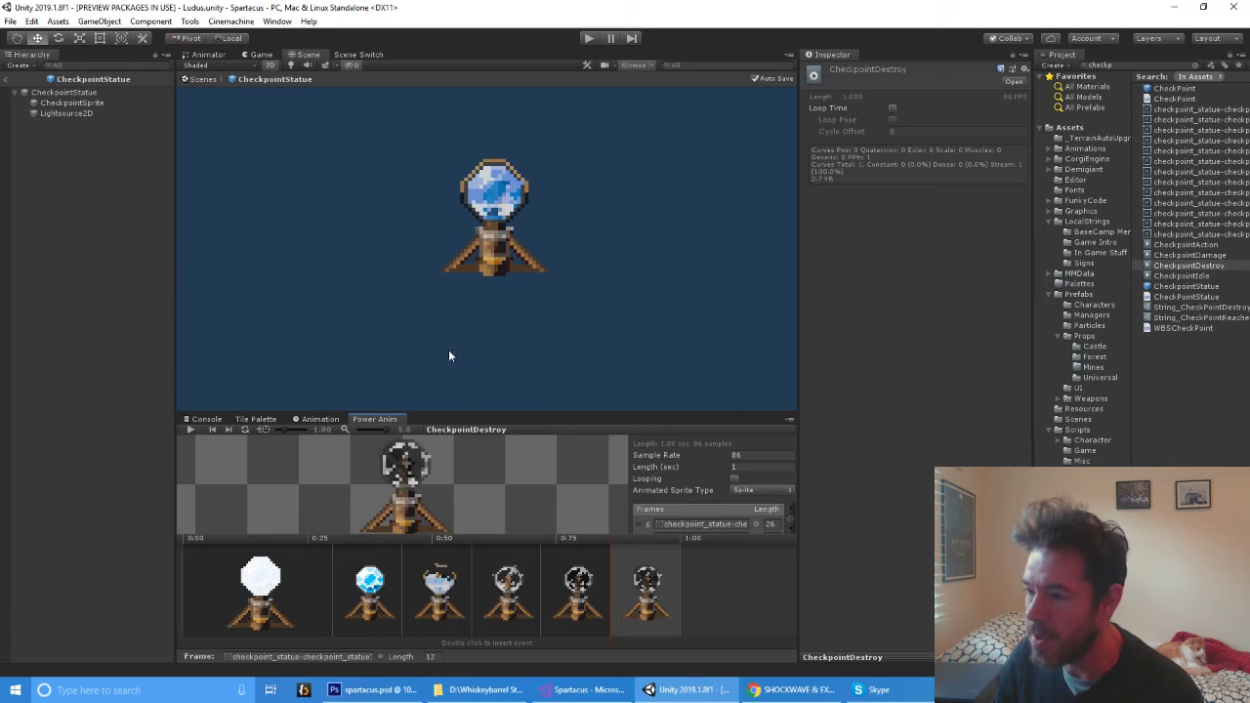
# Return to the Ludus scene and move LevelStartSpawnPoint to X 39, Y -7, beside the checkpoint statue at the head of the stairs
pyautogui.click(187, 76)
pyautogui.scroll(-5, 308, 213)
pyautogui.scroll(-6, 332, 250)
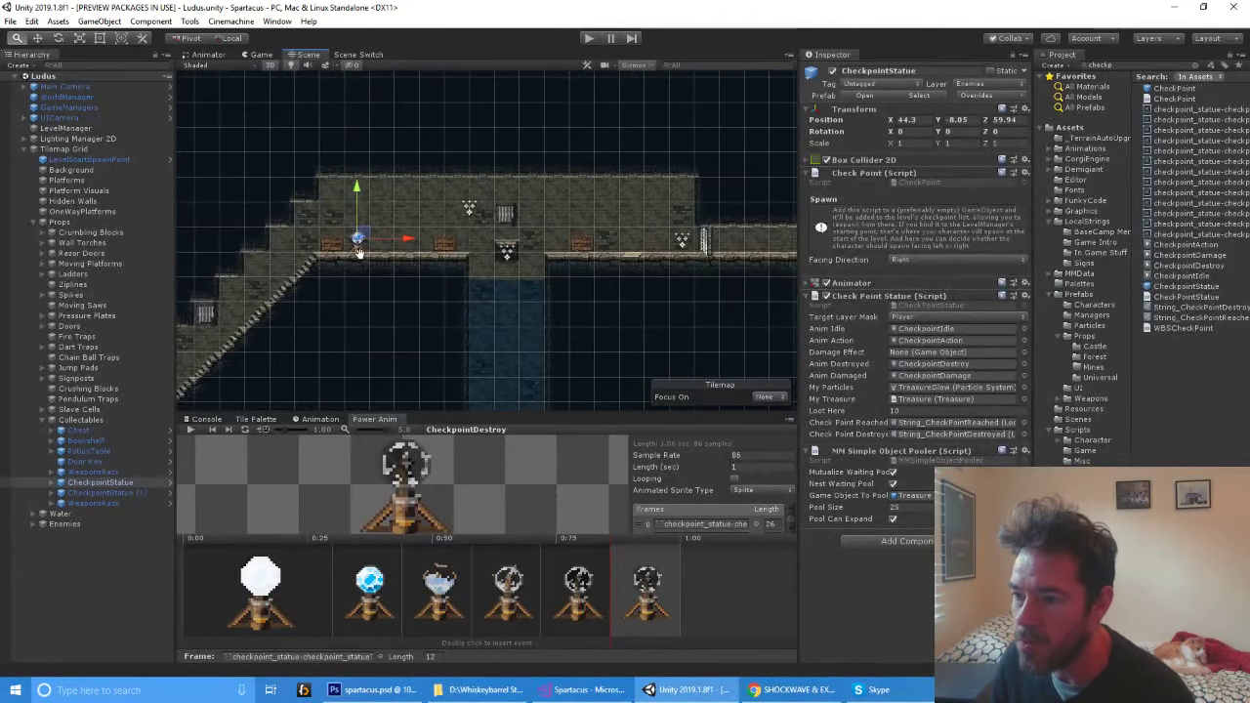
pyautogui.moveTo(230, 242); pyautogui.dragTo(504, 220)
pyautogui.scroll(-4, 493, 215)
pyautogui.scroll(-8, 309, 241)
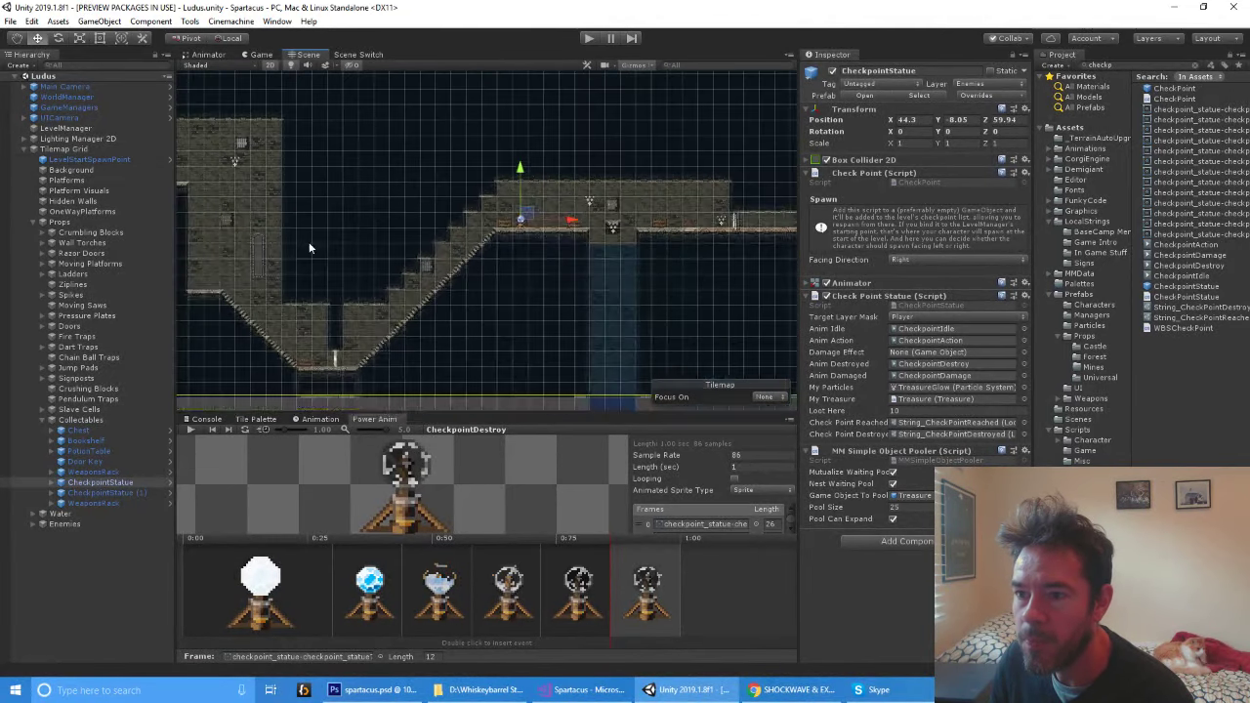
pyautogui.click(83, 159)
pyautogui.moveTo(411, 175); pyautogui.dragTo(752, 182)
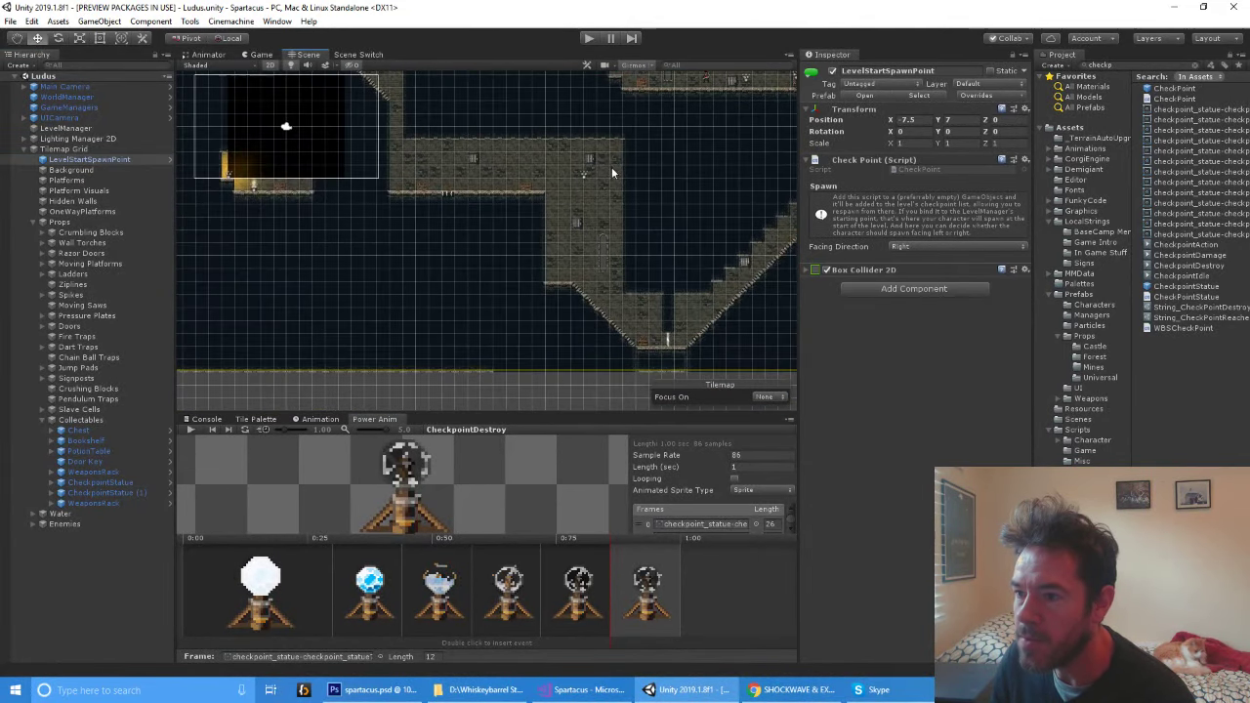
pyautogui.scroll(-8, 547, 170)
pyautogui.moveTo(389, 152); pyautogui.dragTo(285, 222)
pyautogui.moveTo(262, 171); pyautogui.dragTo(470, 257)
pyautogui.scroll(4, 562, 252)
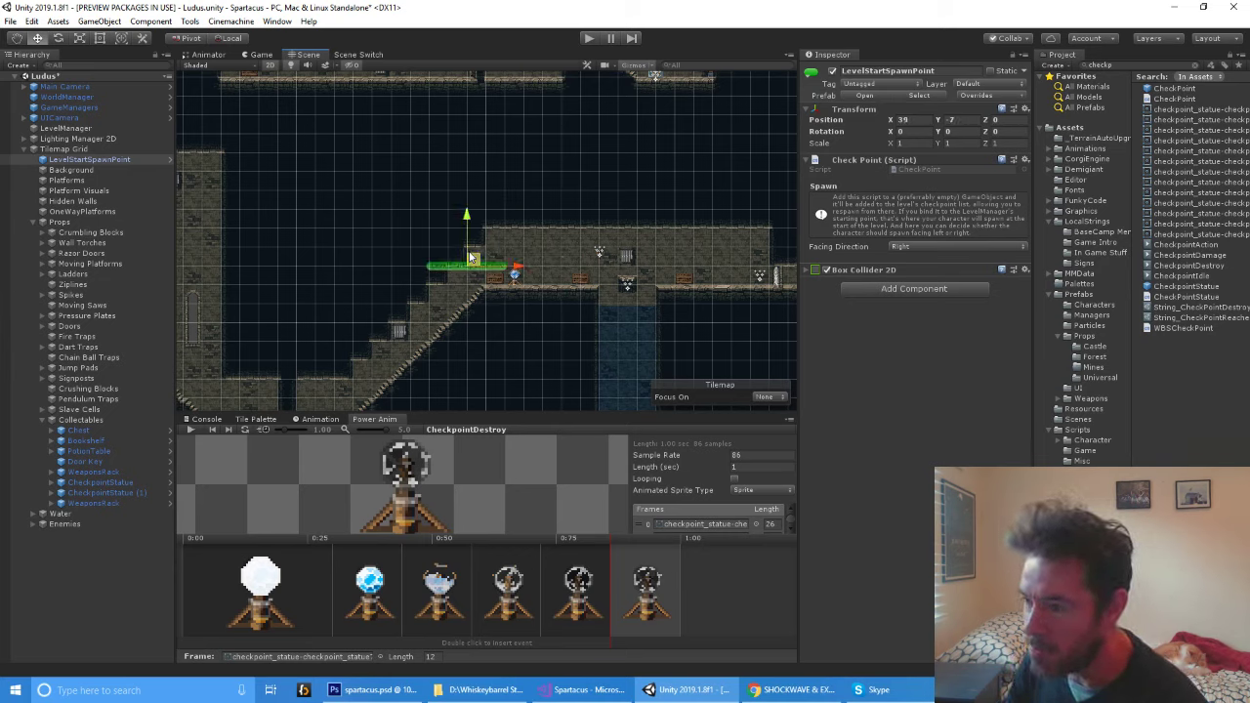
# Play-test the level with an enlarged game view, walking the hero past the checkpoint statue to activate it and striking it to destroy it
pyautogui.click(592, 39)
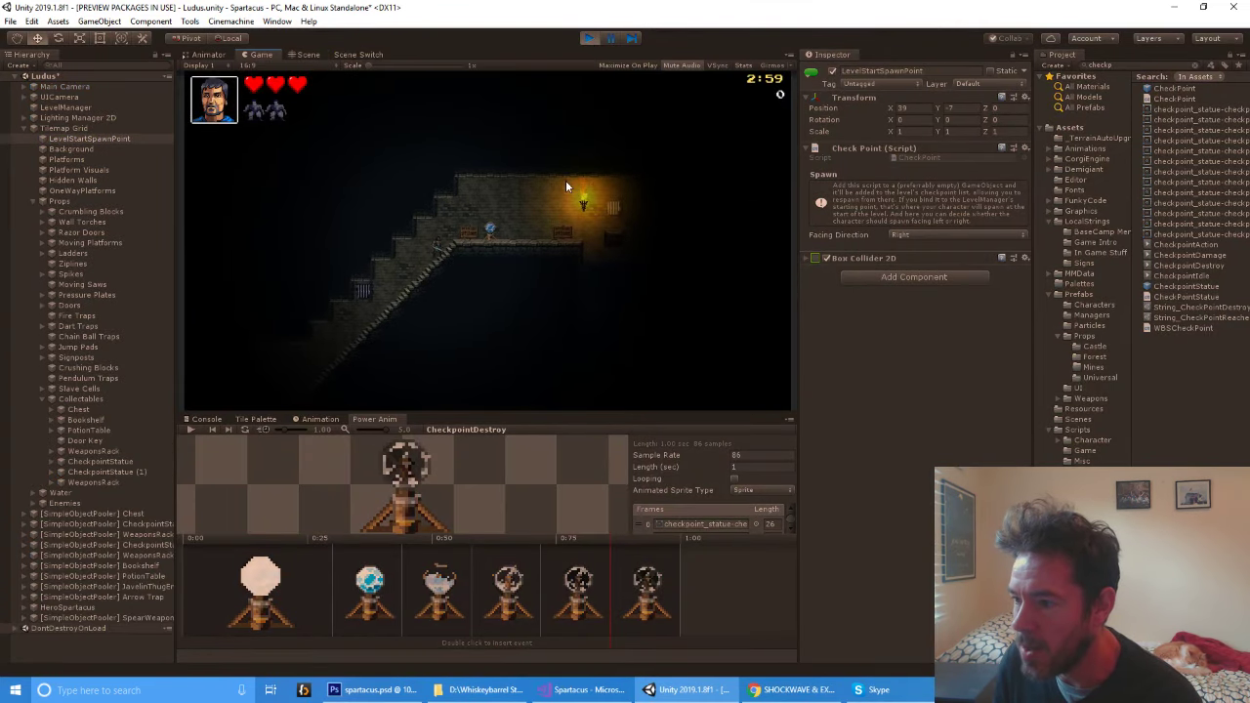
pyautogui.moveTo(367, 64); pyautogui.dragTo(424, 64)
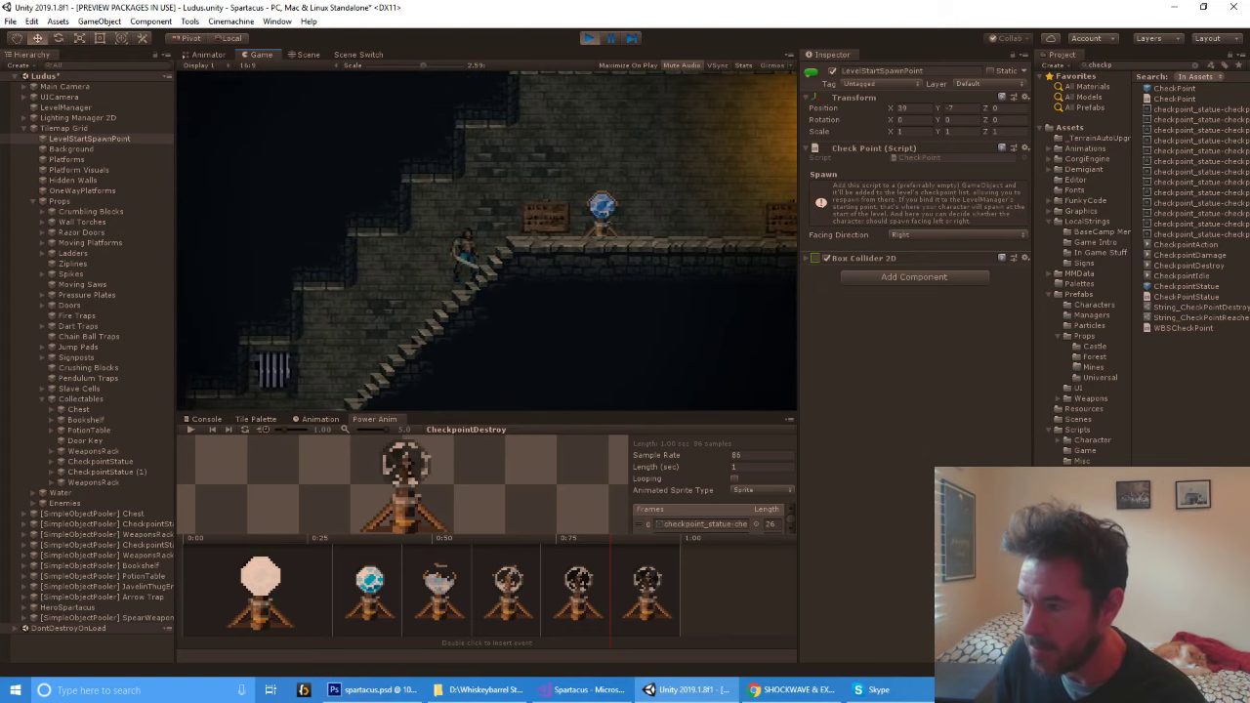
pyautogui.press('d')
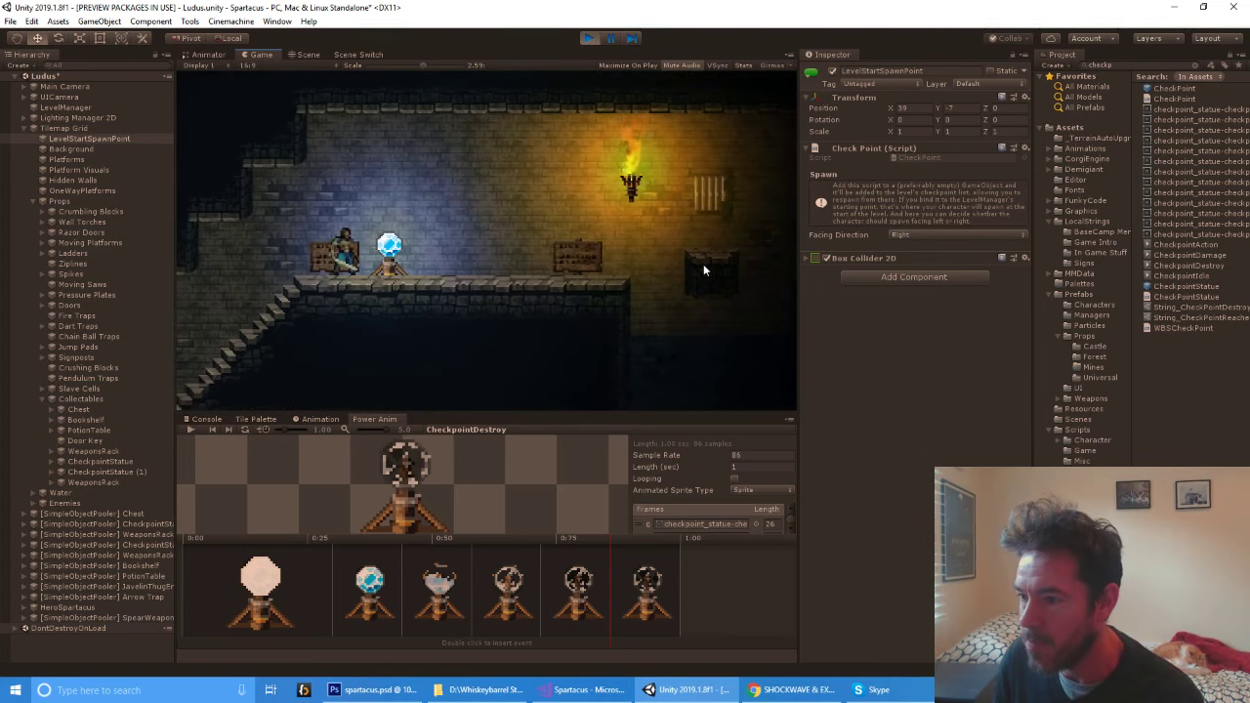
pyautogui.press('Right')
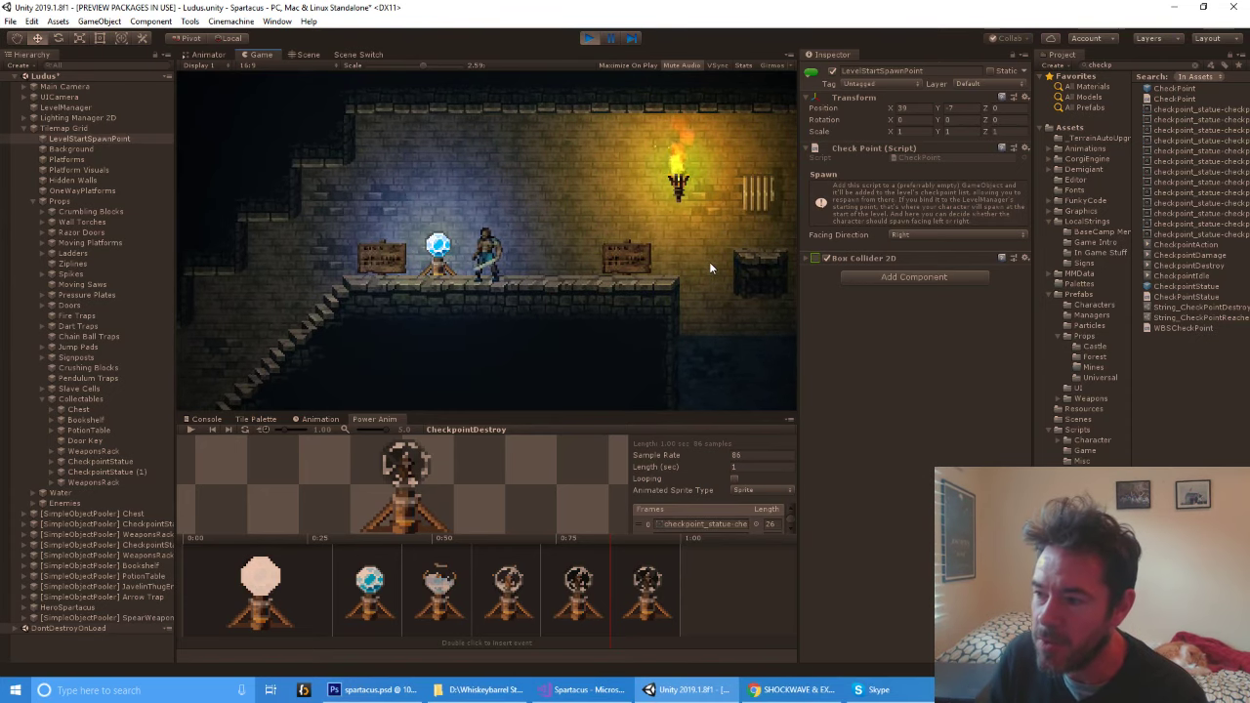
pyautogui.press('e')
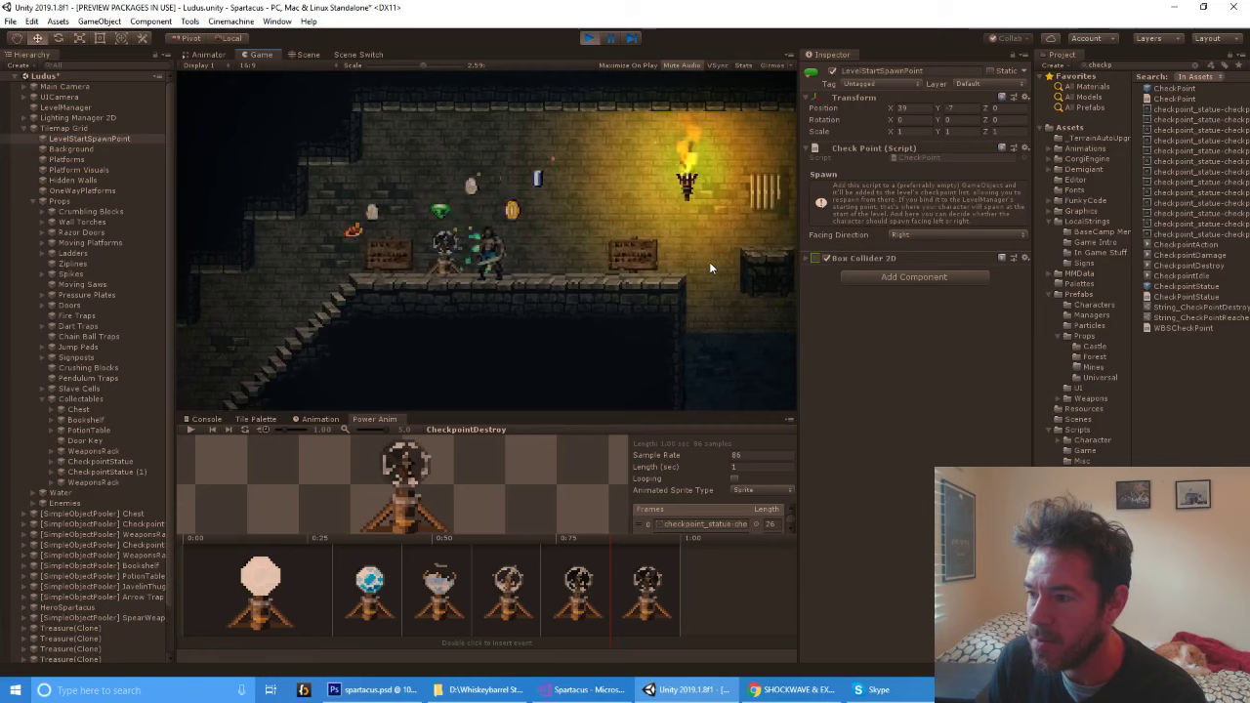
# Walk the hero around the destroyed checkpoint statue and on to the ledge before the water, and end the play-test
pyautogui.press('Right')
pyautogui.press('Left')
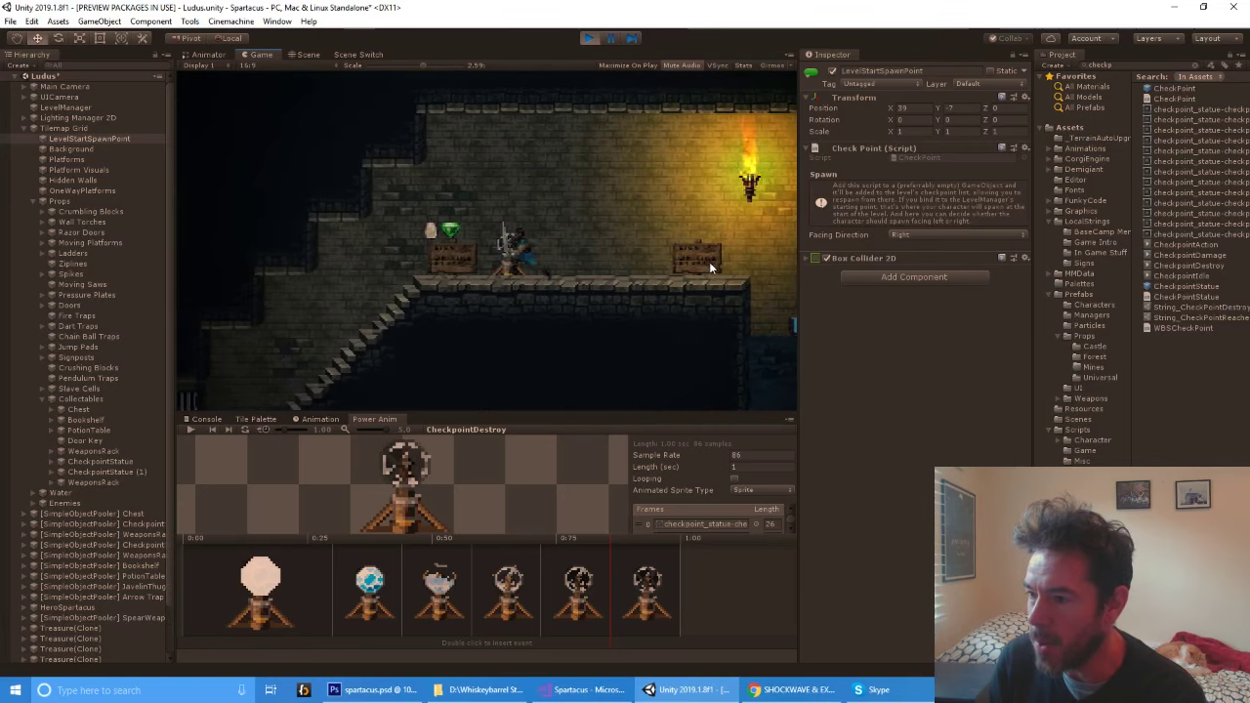
pyautogui.press('Right')
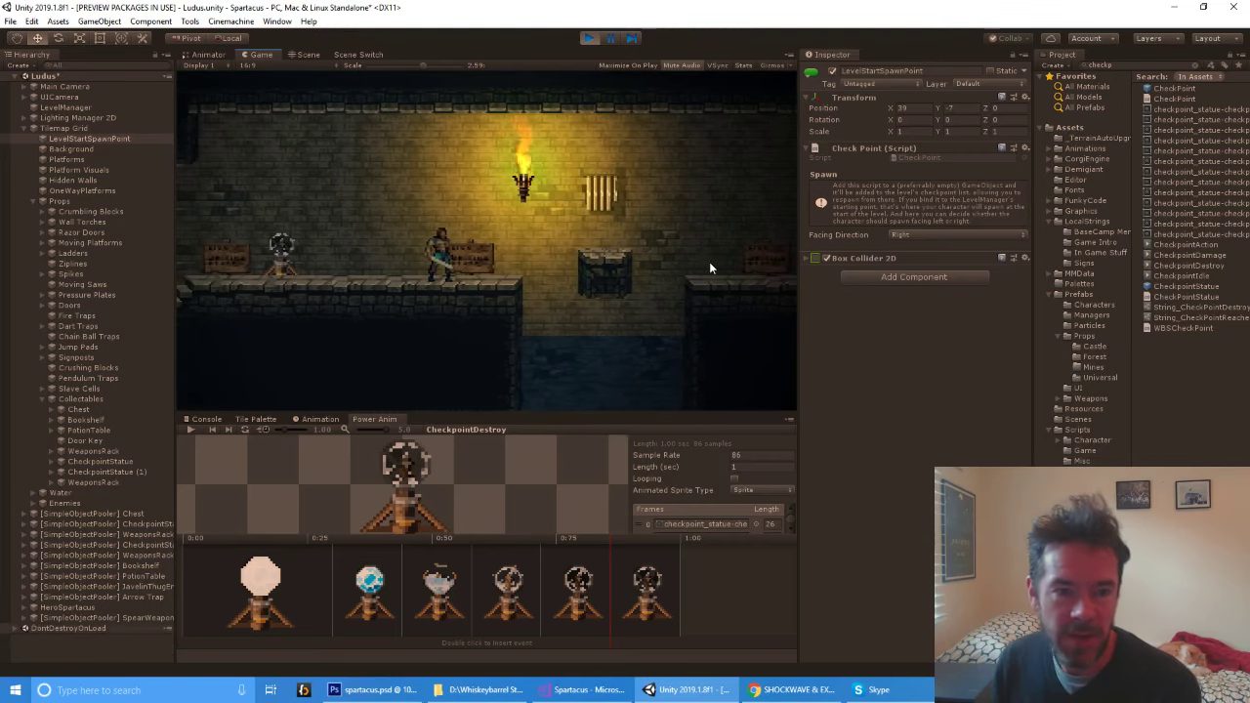
pyautogui.click(589, 37)
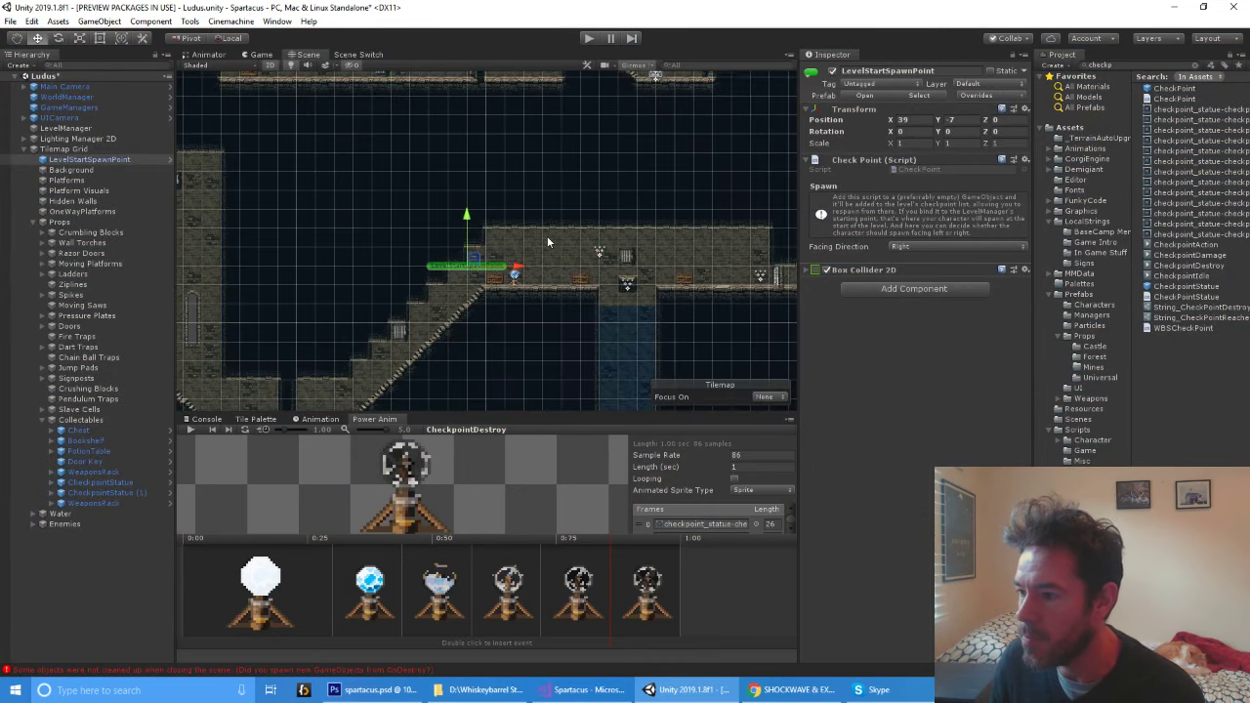
# Restore LevelStartSpawnPoint to X -7.5, Y 7 and inspect the Ludus level's torchlit starting room
pyautogui.moveTo(469, 252); pyautogui.dragTo(516, 249)
pyautogui.scroll(-3, 516, 242)
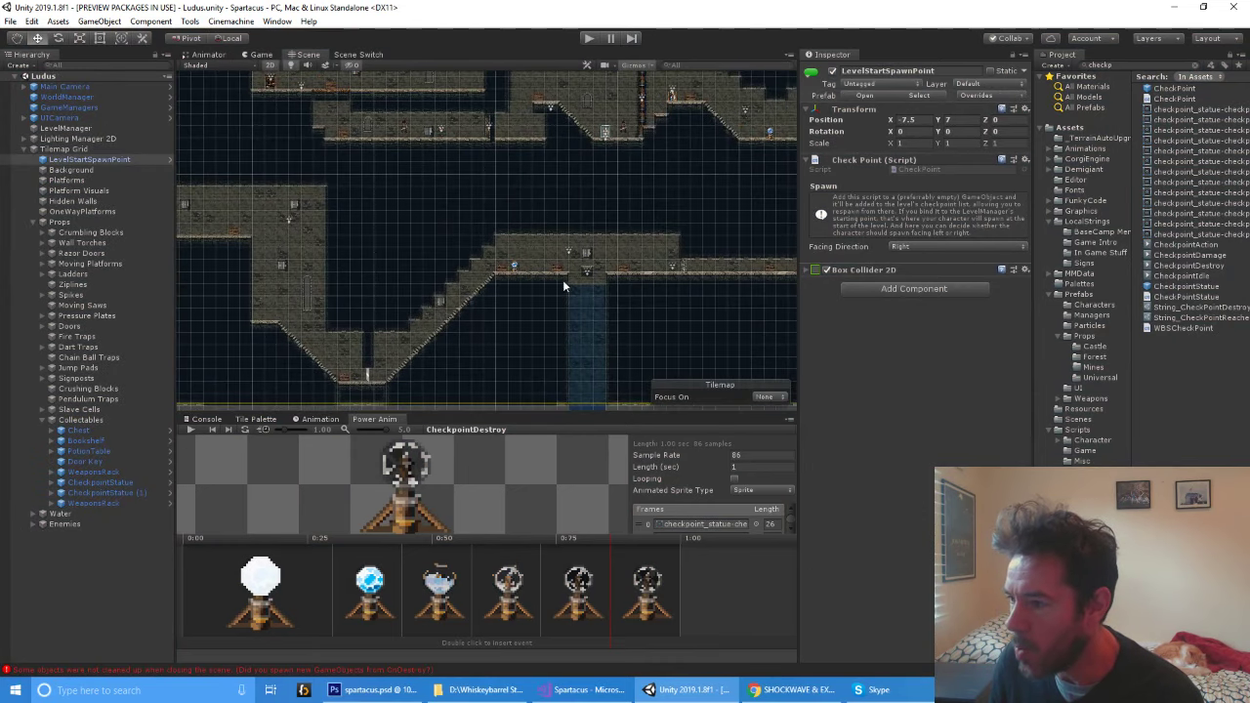
pyautogui.moveTo(395, 248); pyautogui.dragTo(469, 381)
pyautogui.scroll(5, 467, 377)
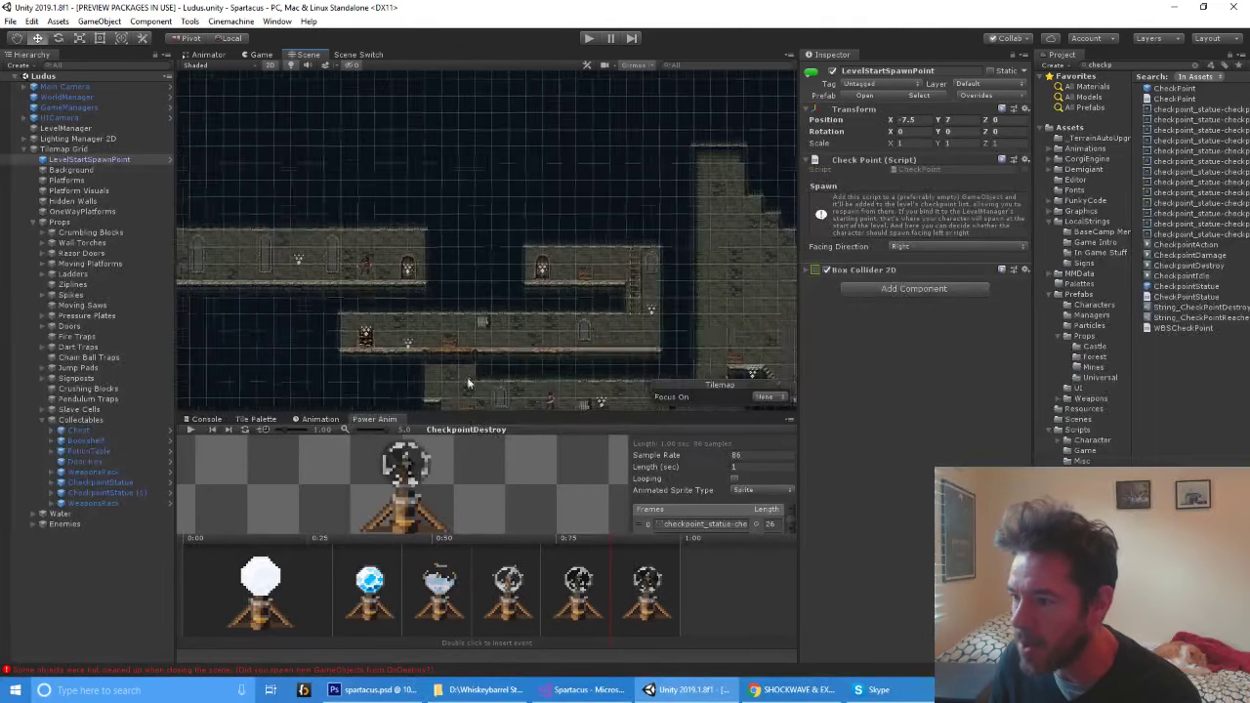
pyautogui.scroll(5, 358, 257)
pyautogui.moveTo(377, 296); pyautogui.dragTo(640, 161)
pyautogui.moveTo(429, 212); pyautogui.dragTo(591, 379)
pyautogui.scroll(7, 304, 294)
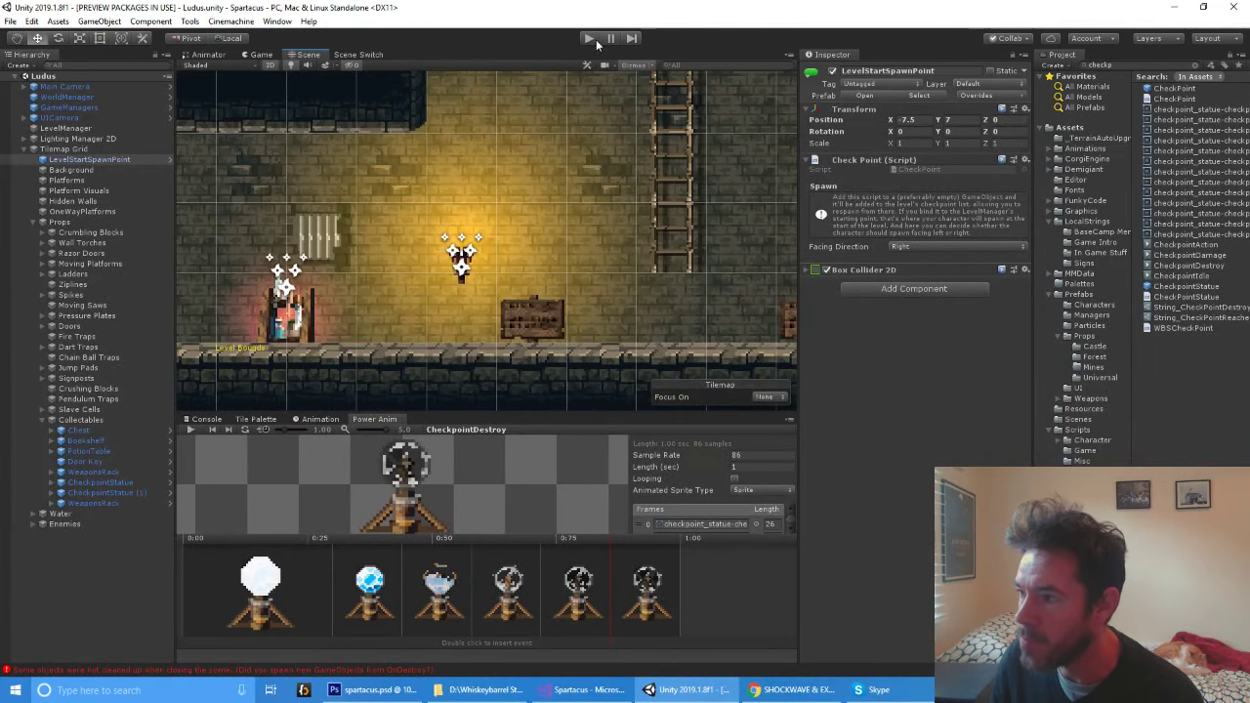
# Play-test Ludus from its start with the game view scaled to about 1.08x, using Greek Fire in the upper corridor
pyautogui.click(588, 40)
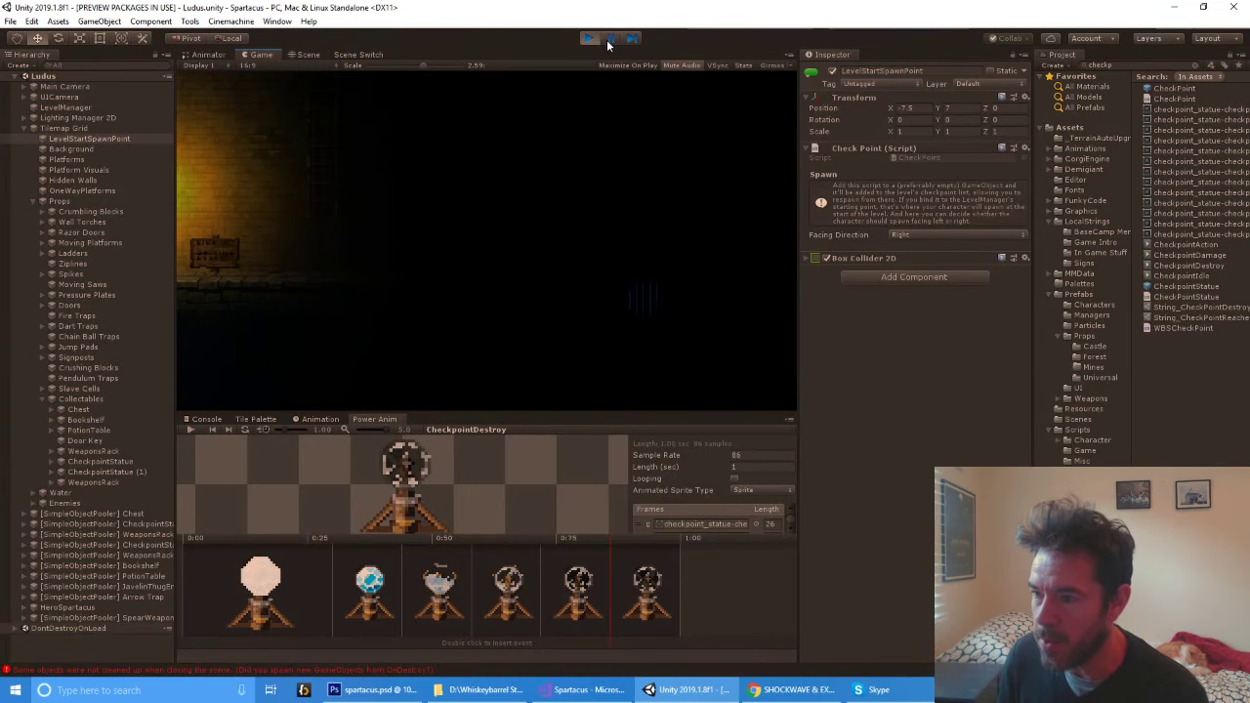
pyautogui.moveTo(423, 66); pyautogui.dragTo(385, 64)
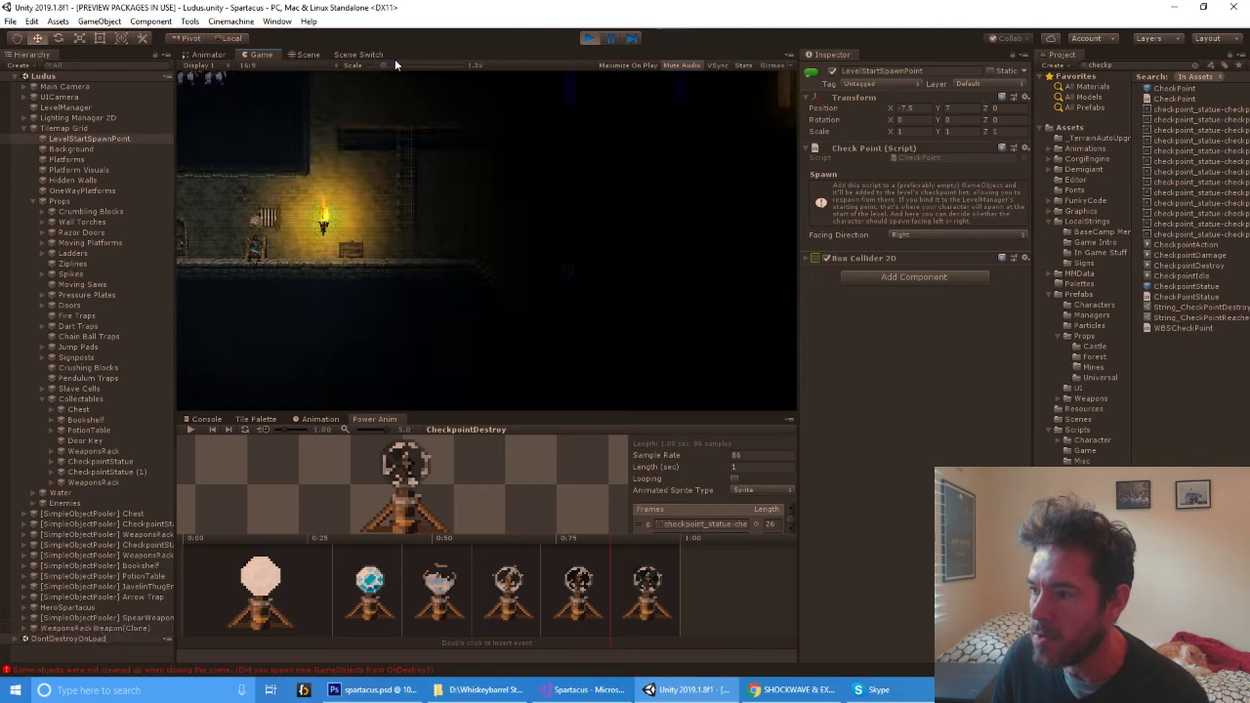
pyautogui.moveTo(378, 62); pyautogui.dragTo(375, 62)
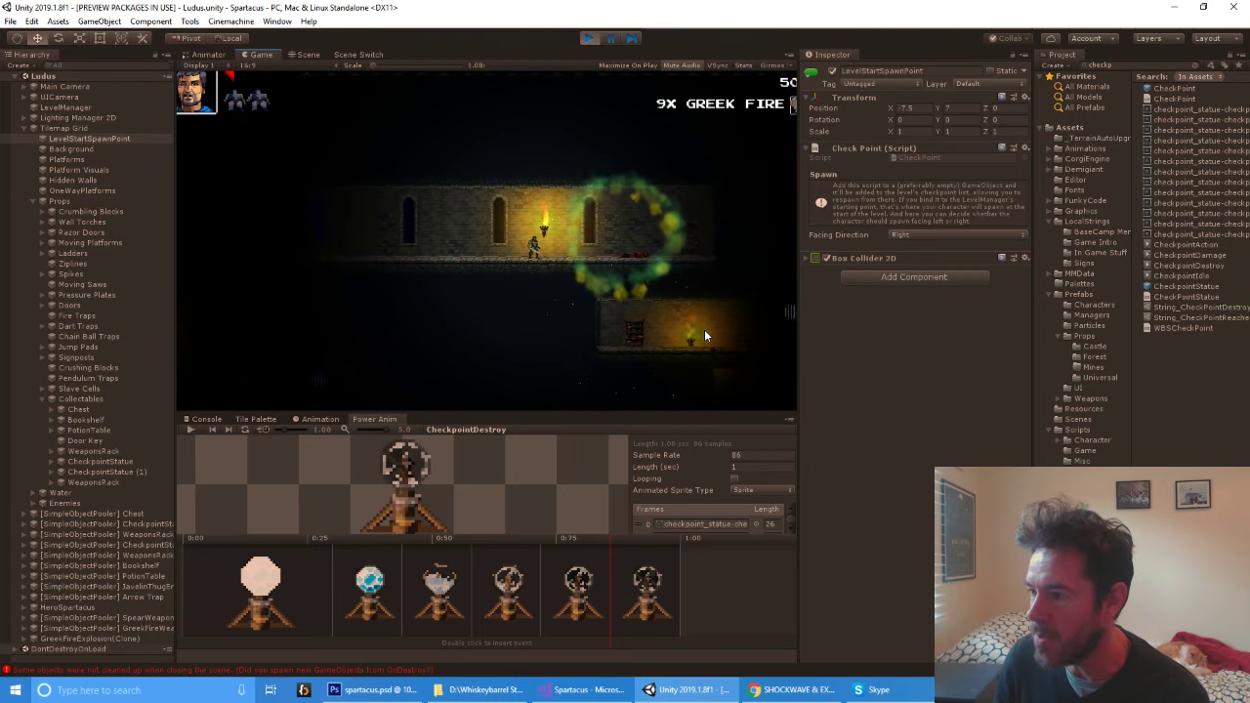
pyautogui.press('Left')
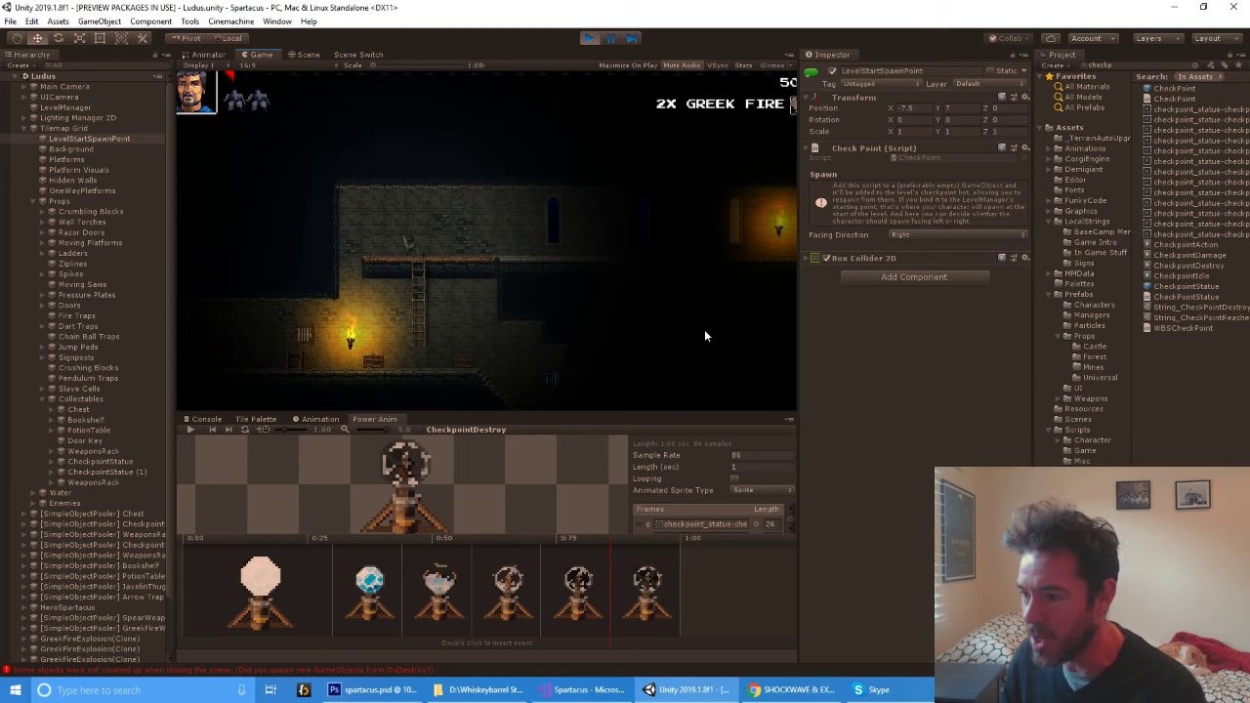
pyautogui.press('Left')
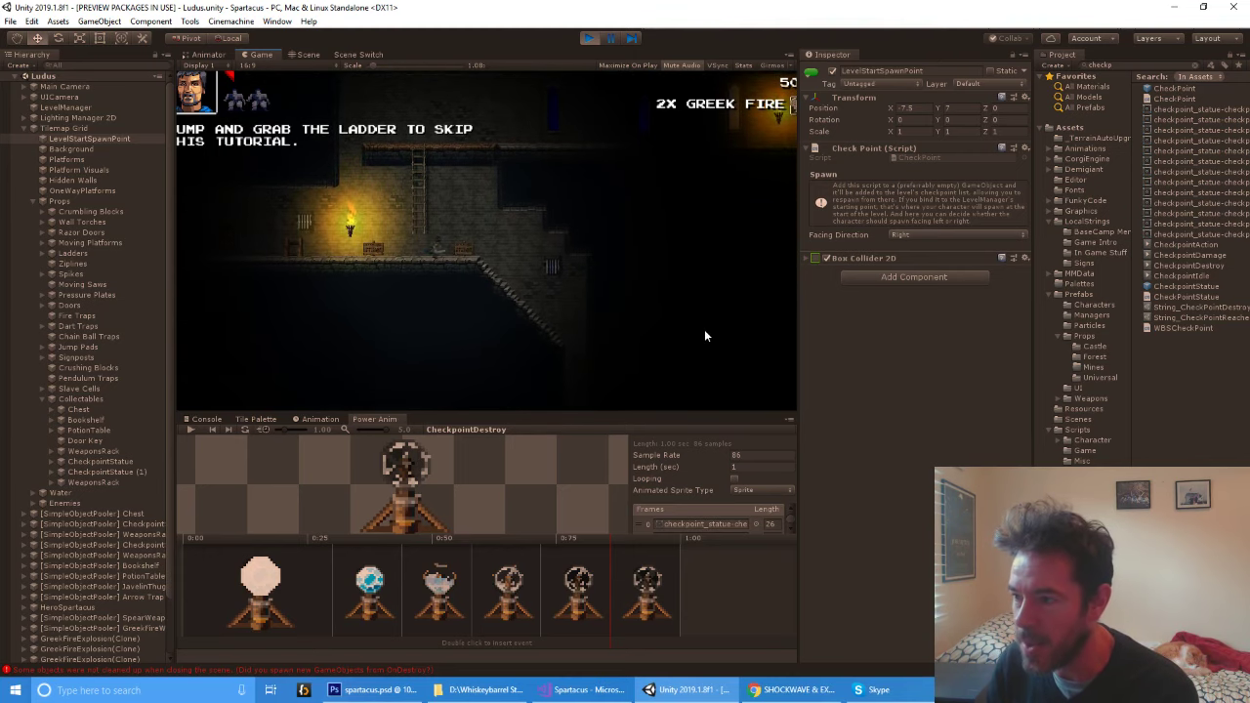
pyautogui.click(371, 56)
pyautogui.moveTo(374, 60); pyautogui.dragTo(365, 57)
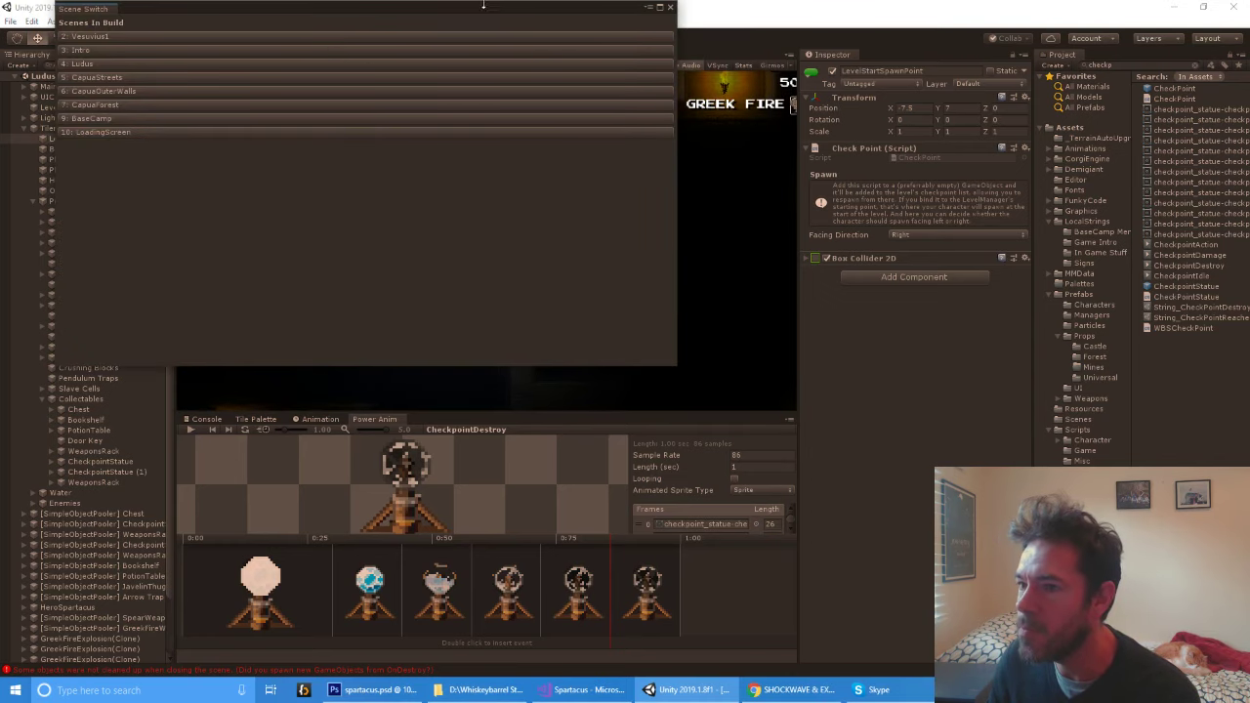
pyautogui.moveTo(482, 2); pyautogui.dragTo(382, 148)
pyautogui.moveTo(89, 168); pyautogui.dragTo(350, 57)
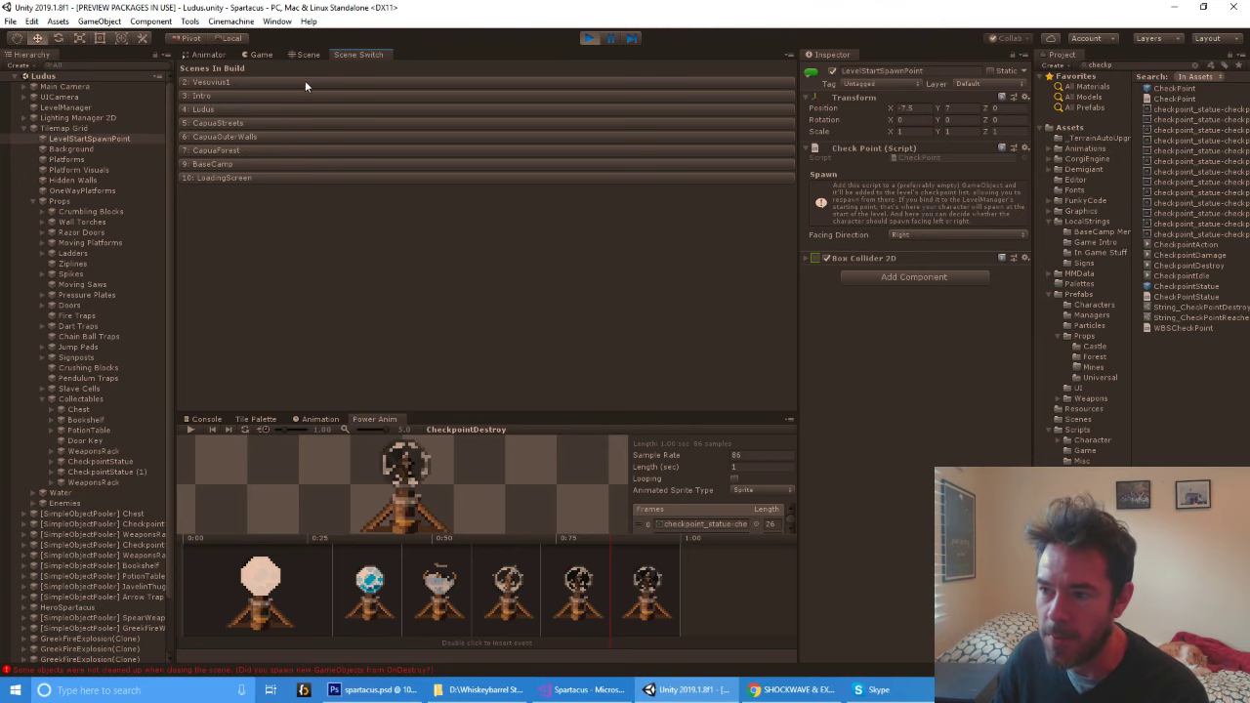
pyautogui.click(302, 55)
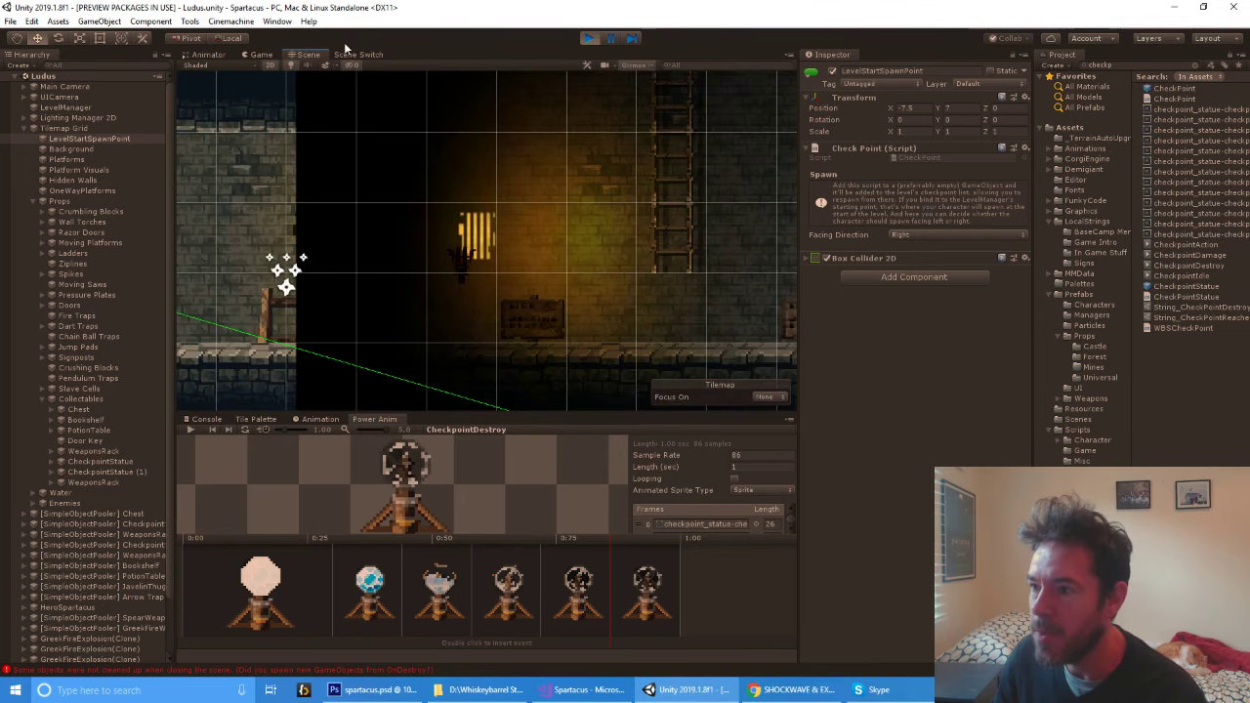
# Return to the game view at 1x scale, play on through the swimming lesson area and end the play-test
pyautogui.click(261, 56)
pyautogui.moveTo(370, 63); pyautogui.dragTo(354, 62)
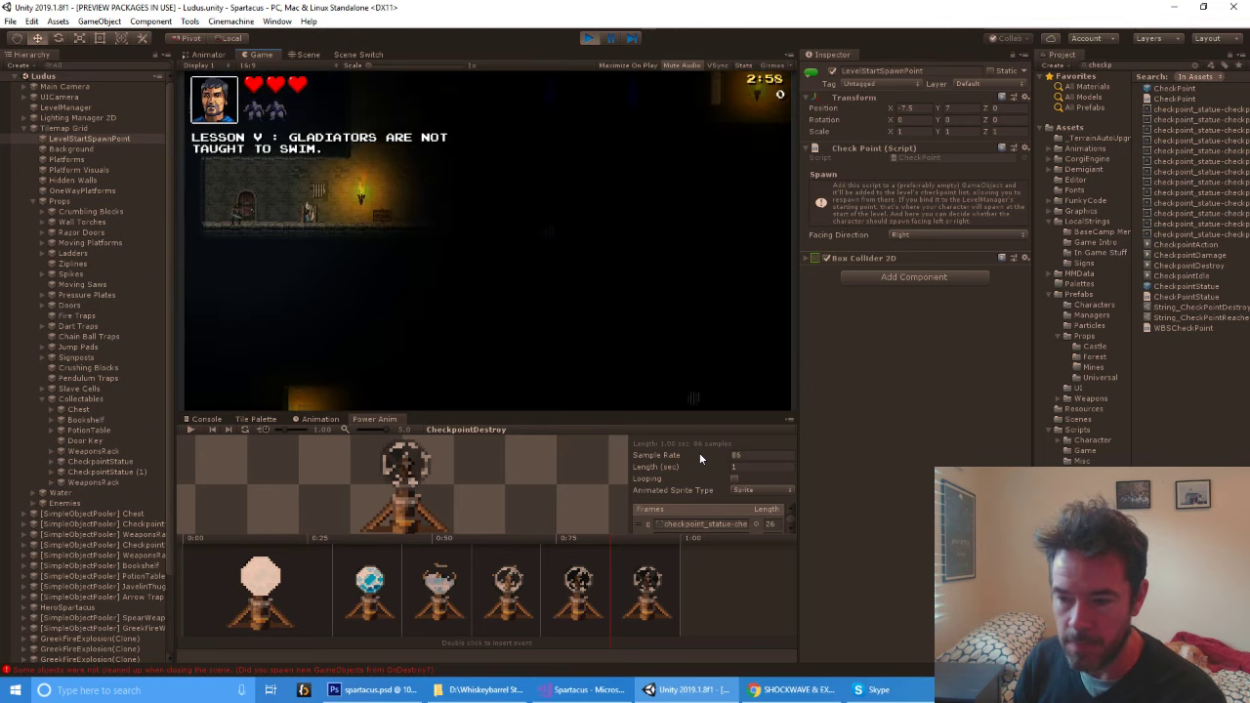
pyautogui.click(590, 38)
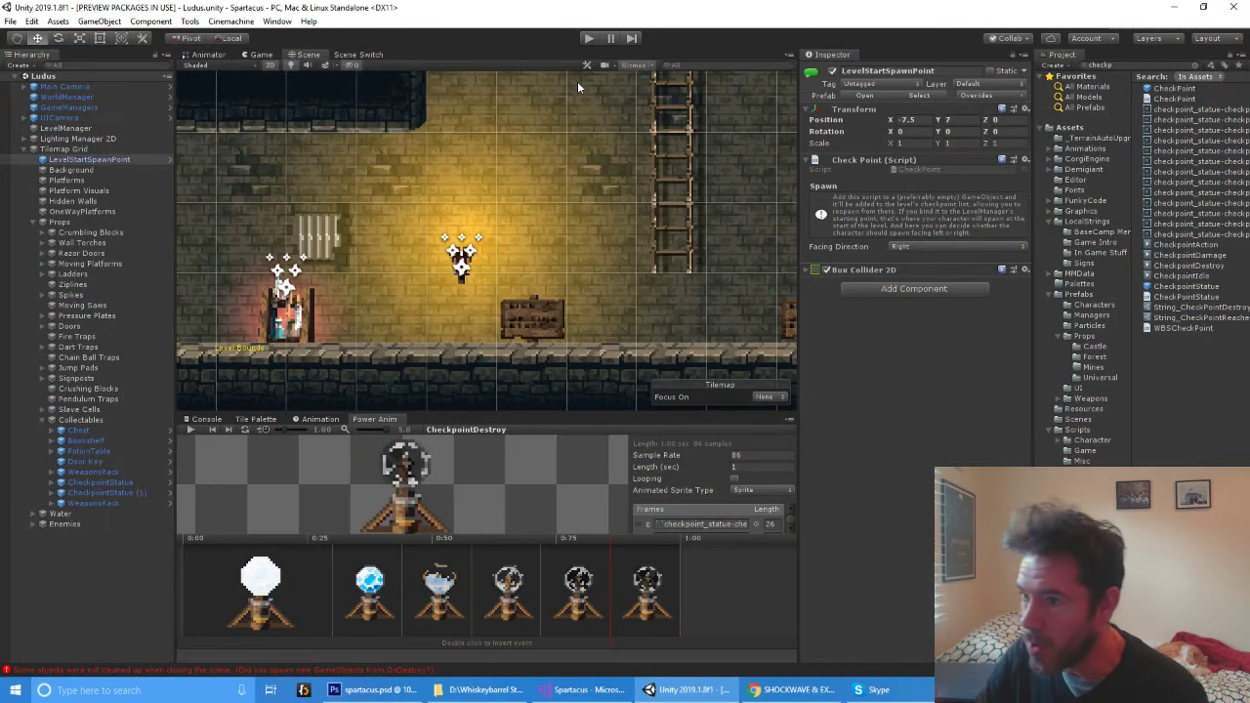
# Switch to the CapuaOuterWalls scene and examine its level layout in the scene view
pyautogui.click(353, 55)
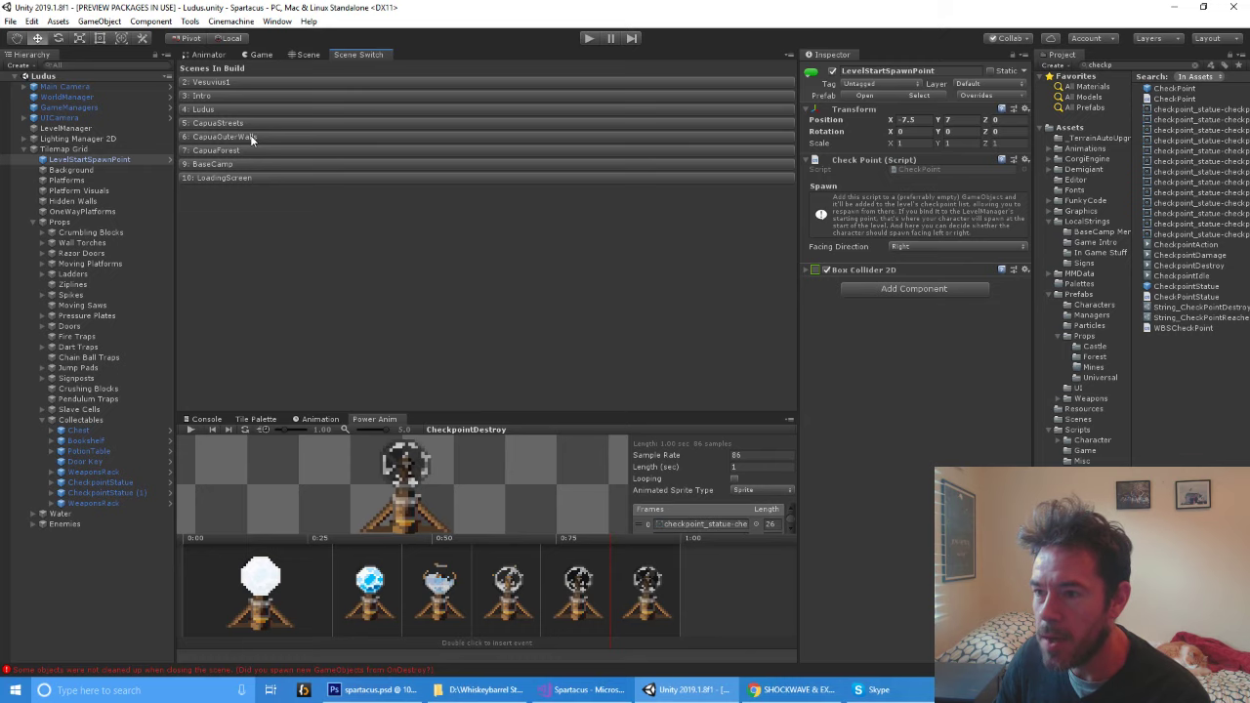
pyautogui.click(309, 55)
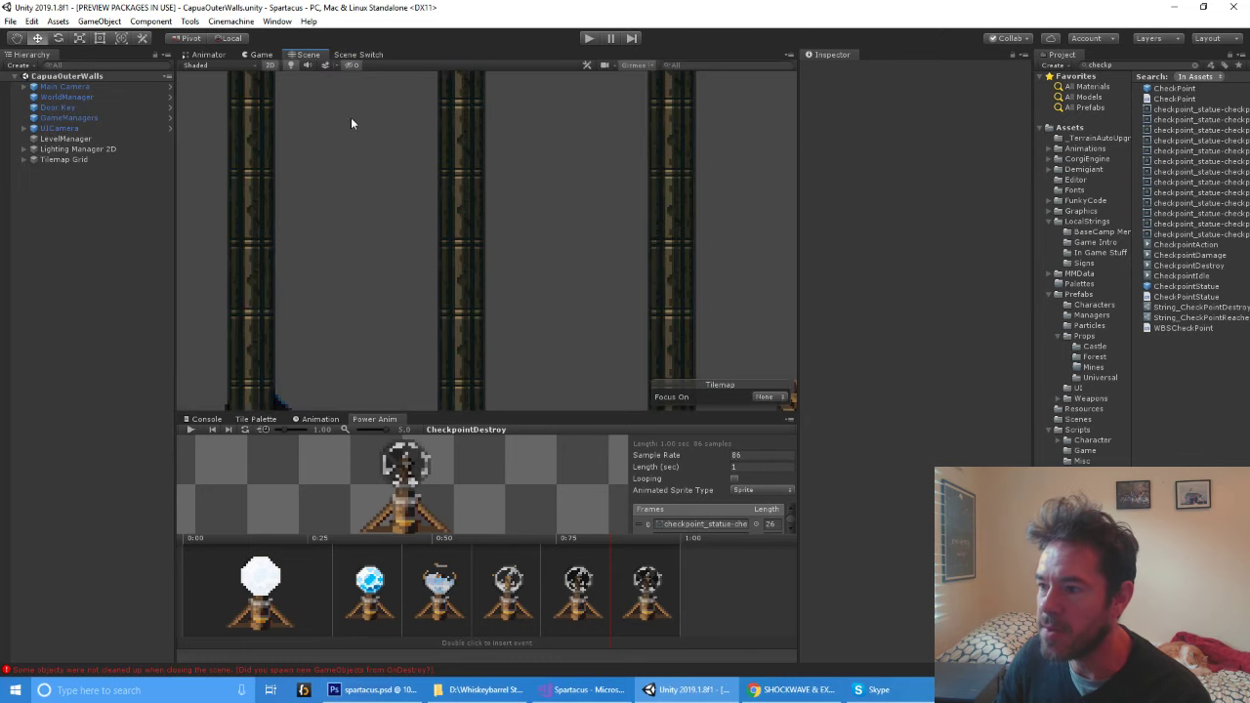
pyautogui.scroll(-10, 414, 188)
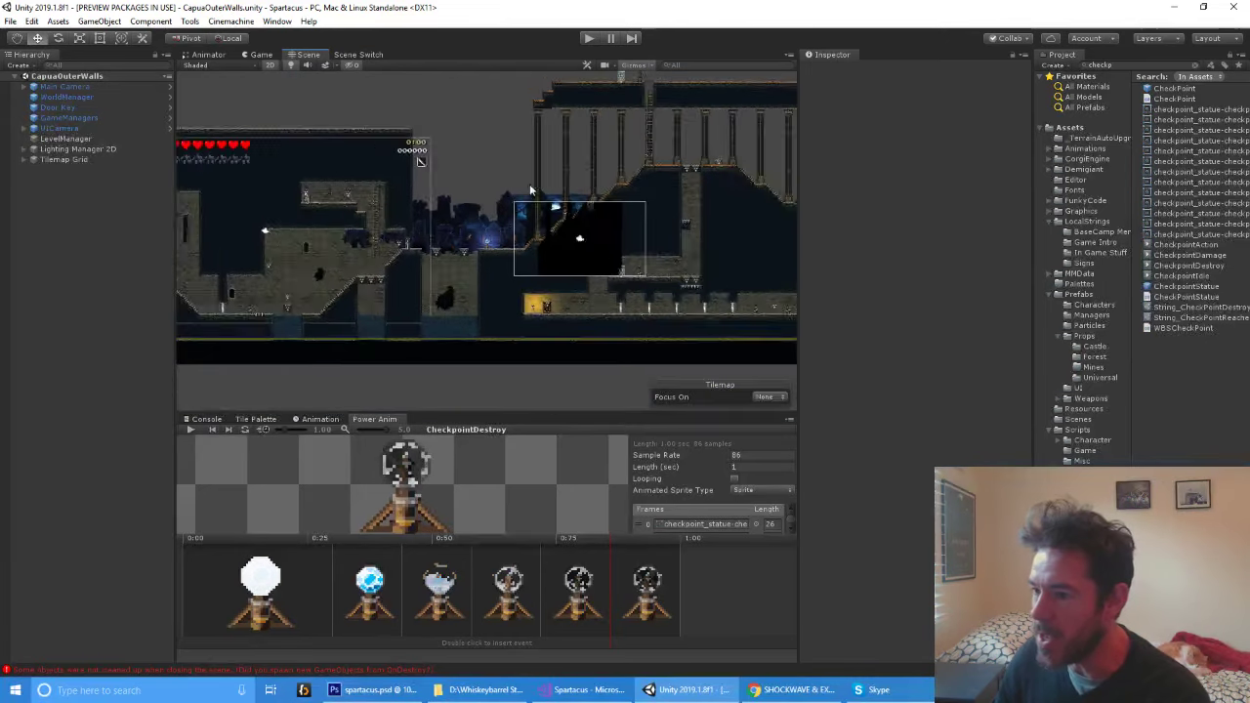
pyautogui.moveTo(636, 207); pyautogui.dragTo(595, 212)
pyautogui.scroll(3, 505, 213)
pyautogui.scroll(2, 505, 214)
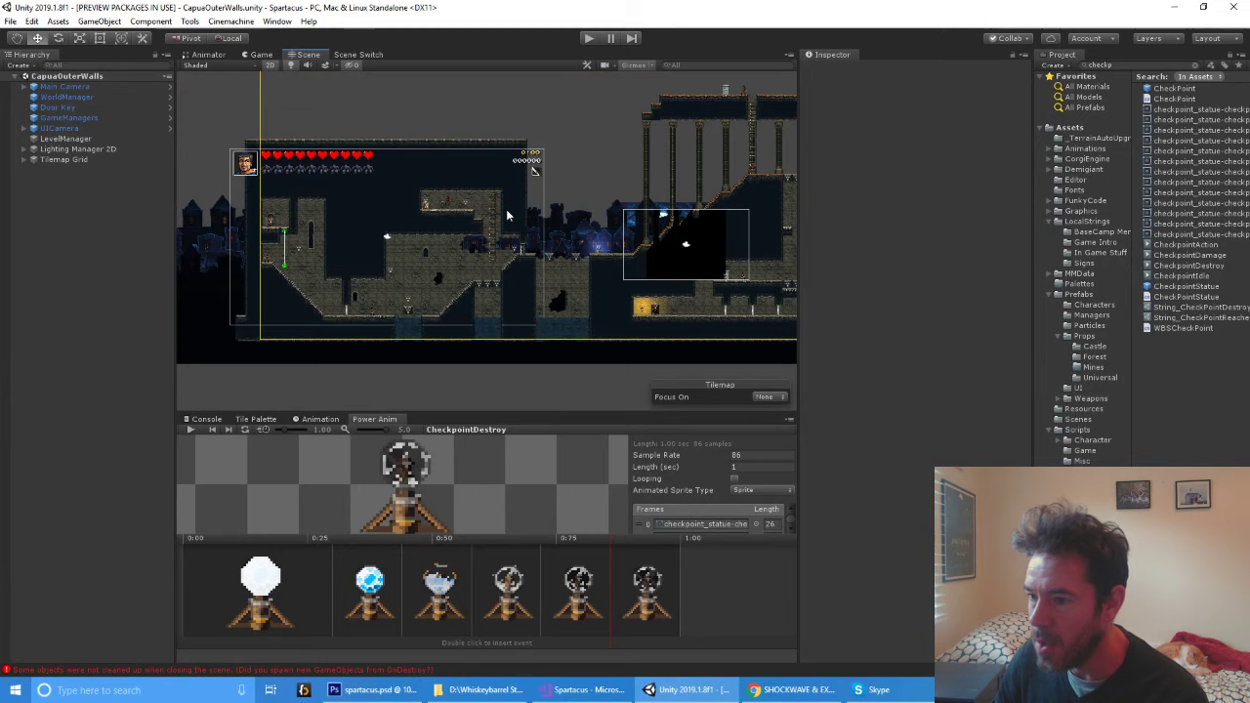
# Play-test CapuaOuterWalls with the game view enlarged to about 2.24x at the ladder beside the torchlit ledge, and end the run
pyautogui.click(590, 38)
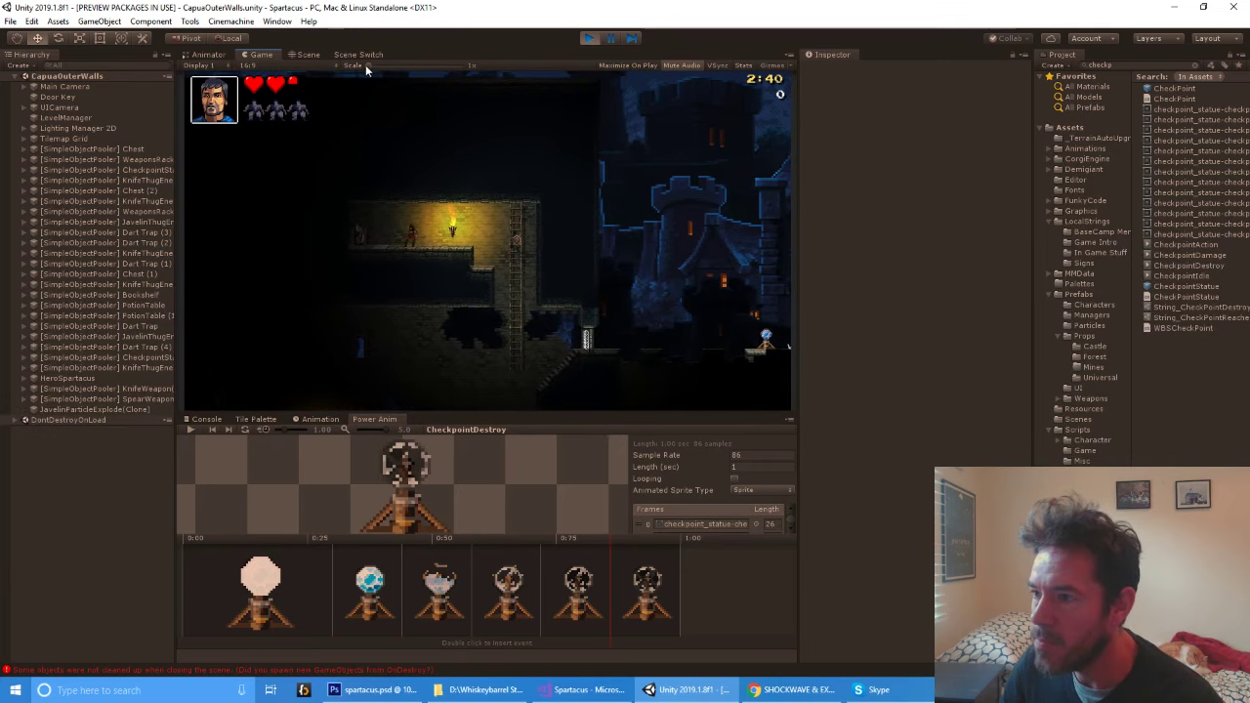
pyautogui.moveTo(365, 65); pyautogui.dragTo(415, 65)
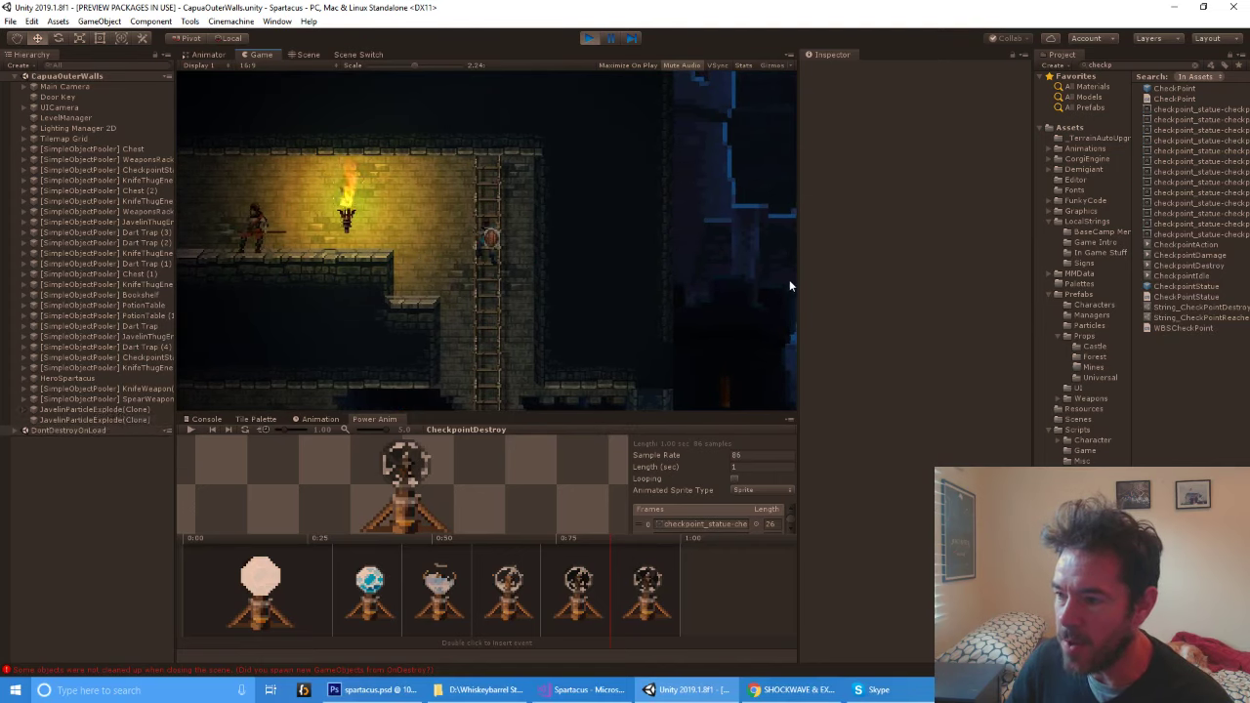
pyautogui.press('a')
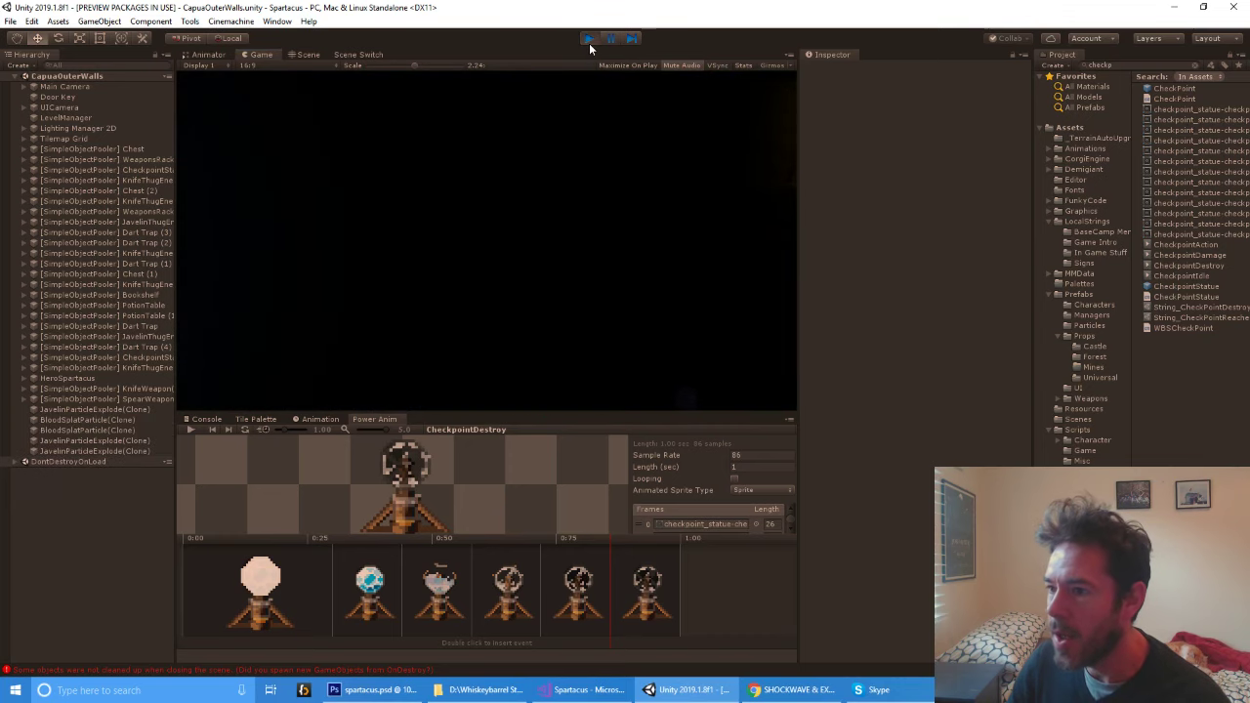
pyautogui.click(589, 40)
# Switch to the CapuaStreets scene and examine the street and its enemies in the scene view
pyautogui.click(307, 56)
pyautogui.click(354, 55)
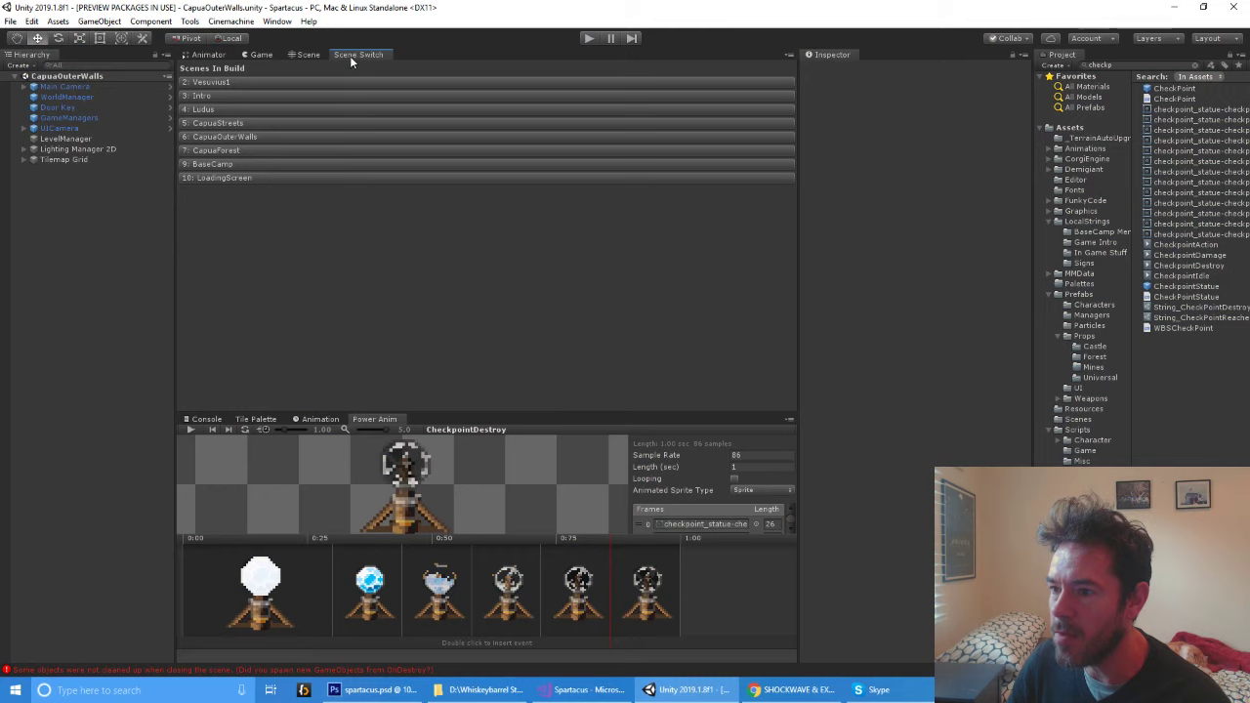
pyautogui.click(234, 123)
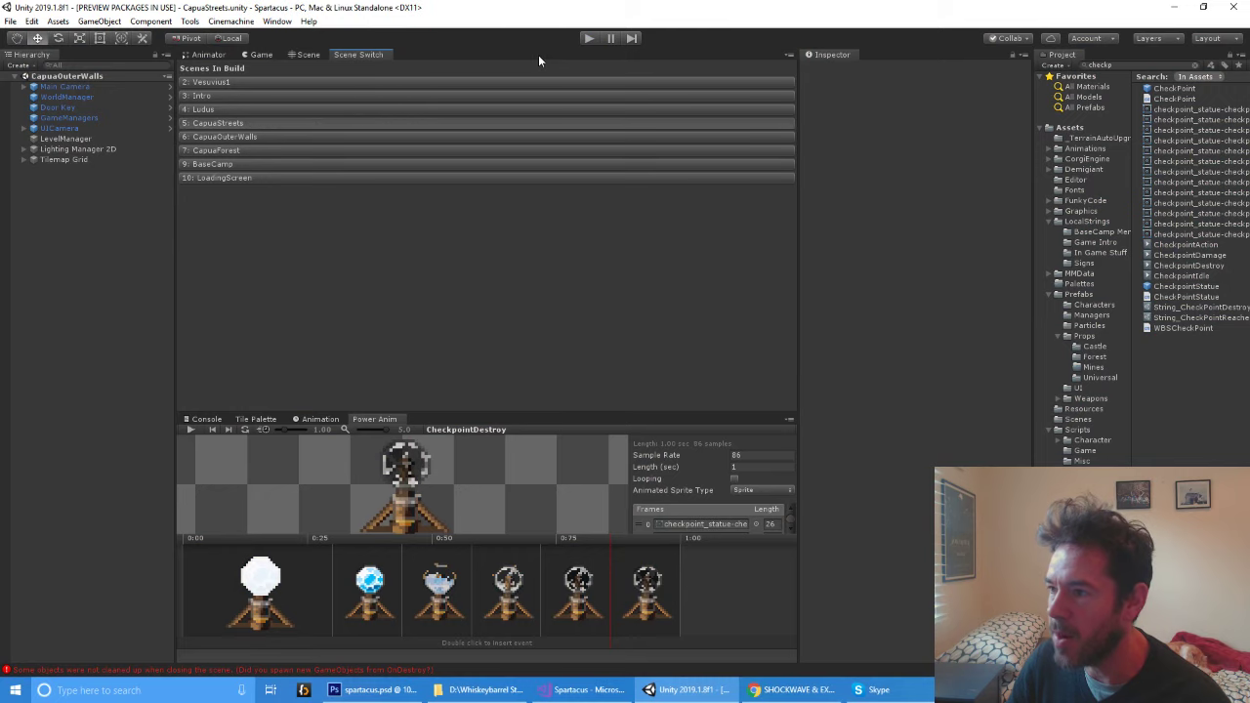
pyautogui.click(321, 56)
pyautogui.scroll(3, 391, 242)
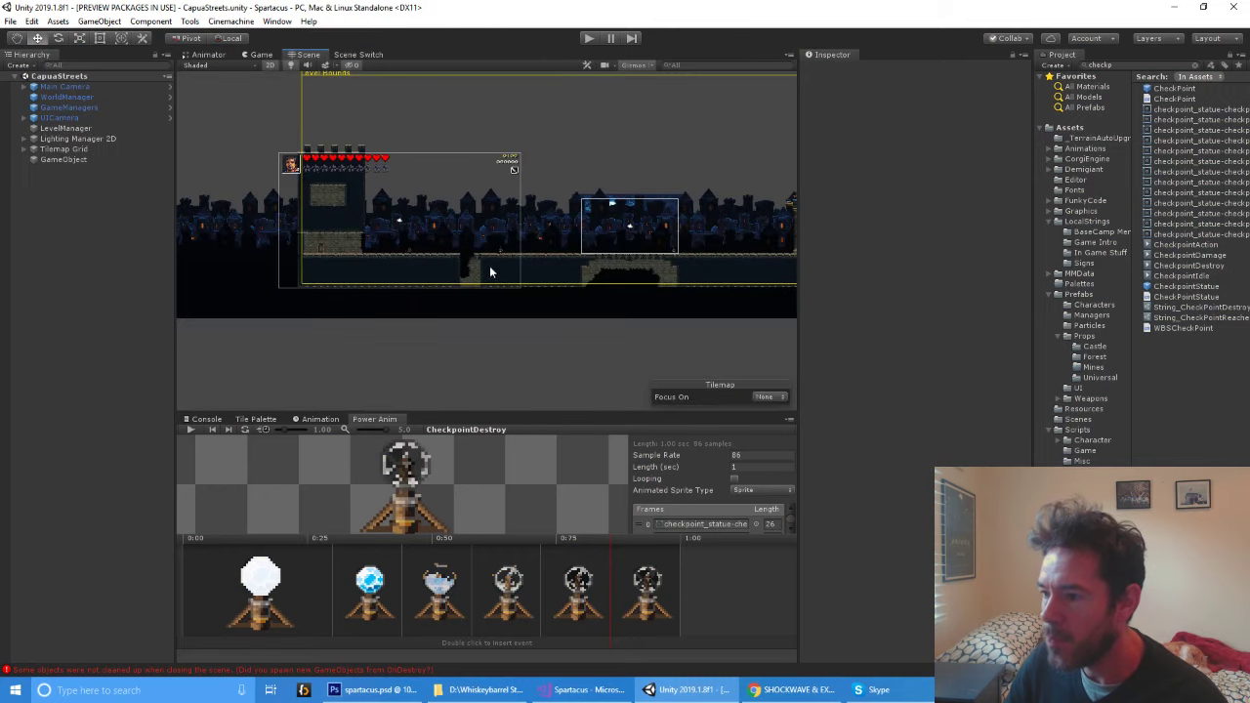
pyautogui.scroll(5, 392, 243)
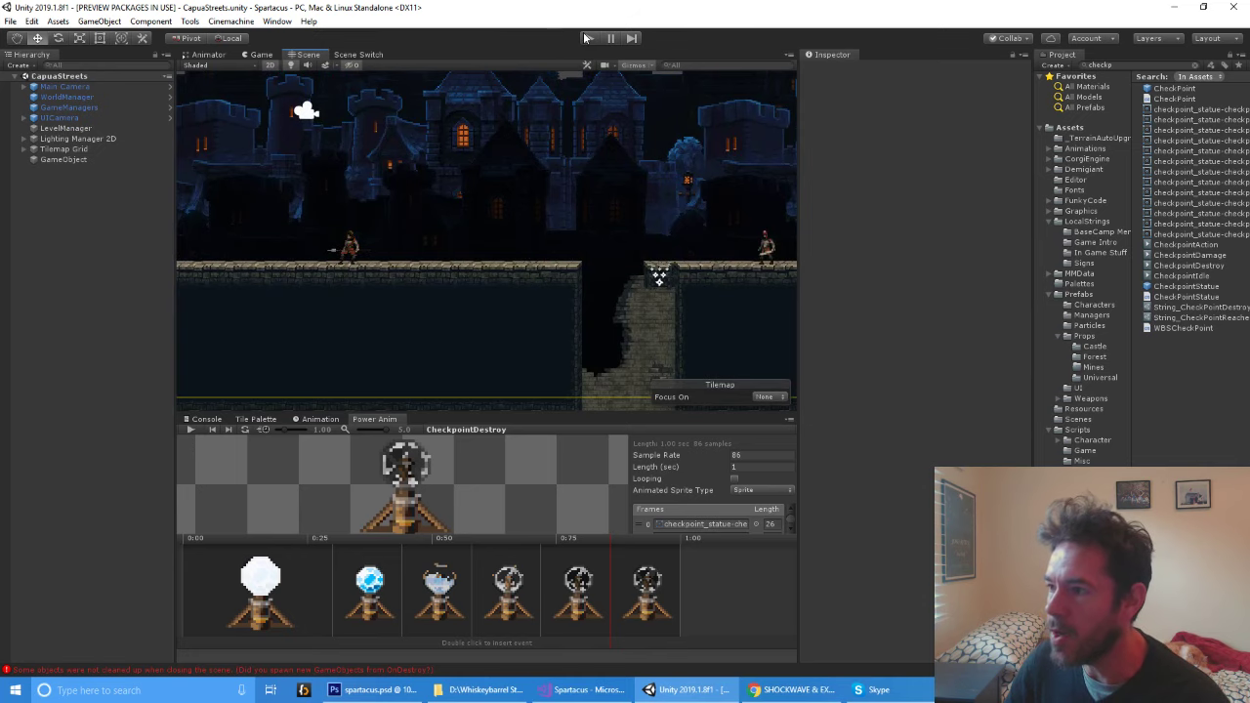
# Play-test CapuaStreets at a game view scale of about 1.47x, fighting past the first enemy to the gap in the street
pyautogui.click(590, 38)
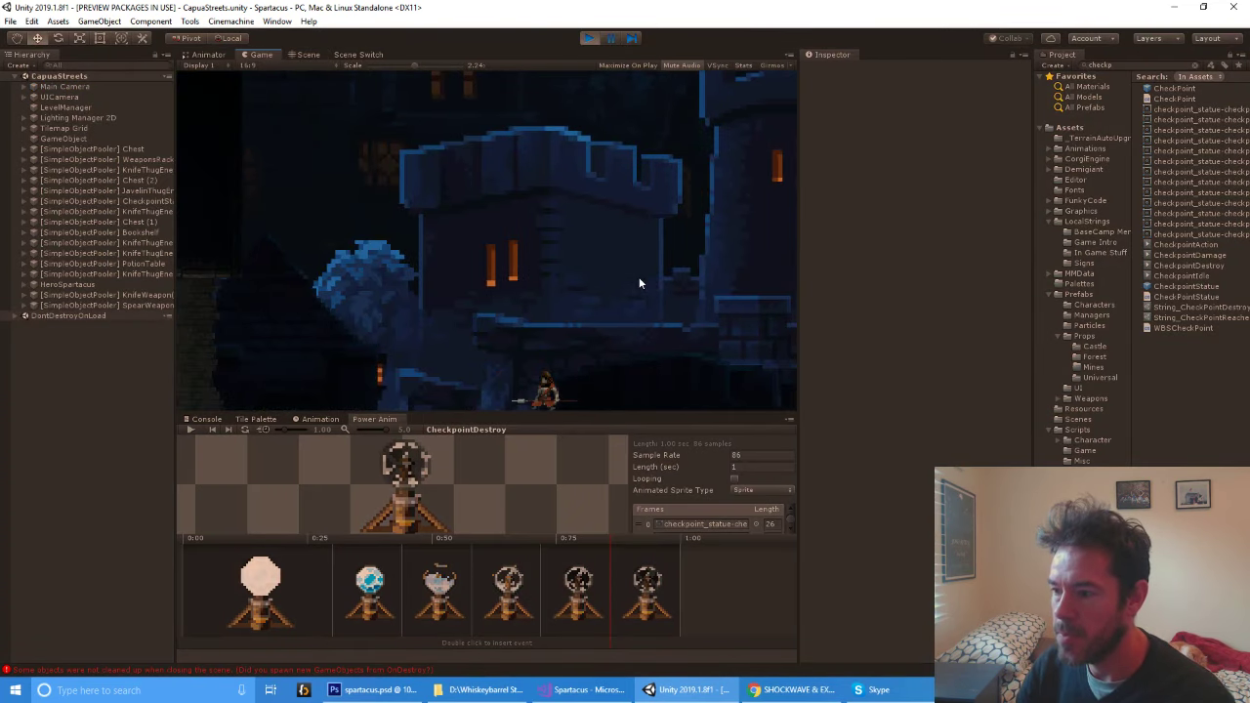
pyautogui.moveTo(417, 69); pyautogui.dragTo(388, 68)
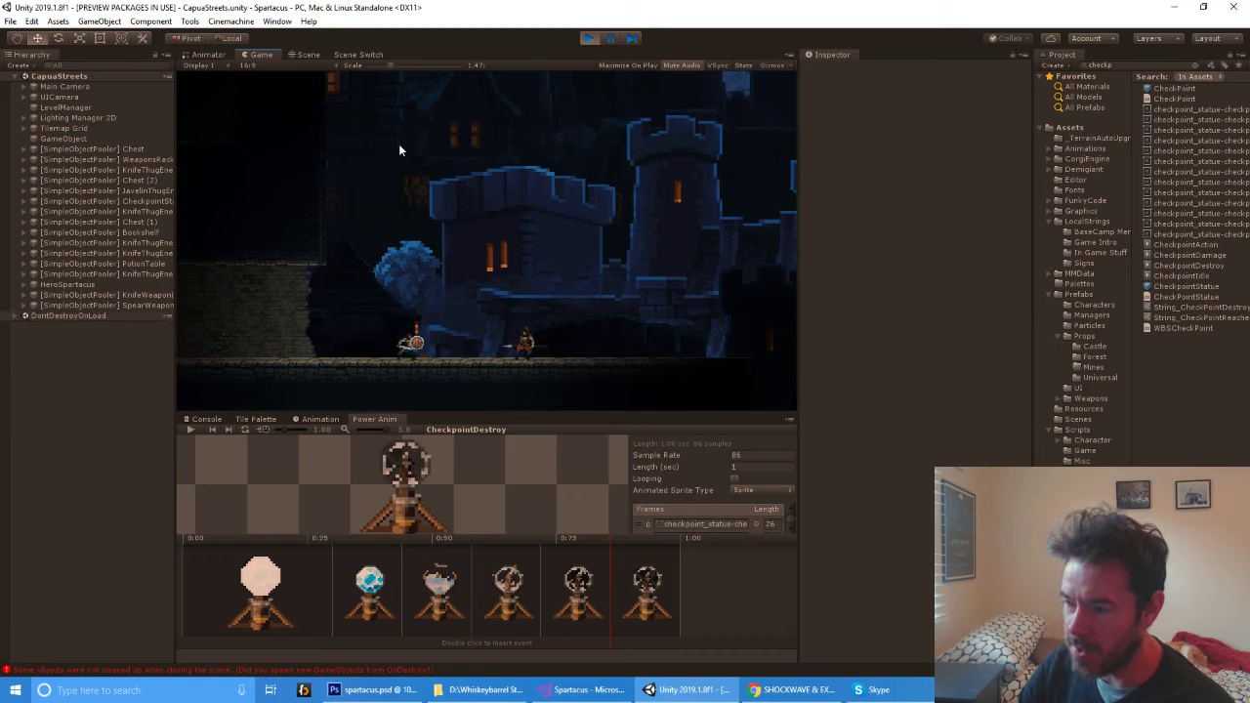
pyautogui.press('Right')
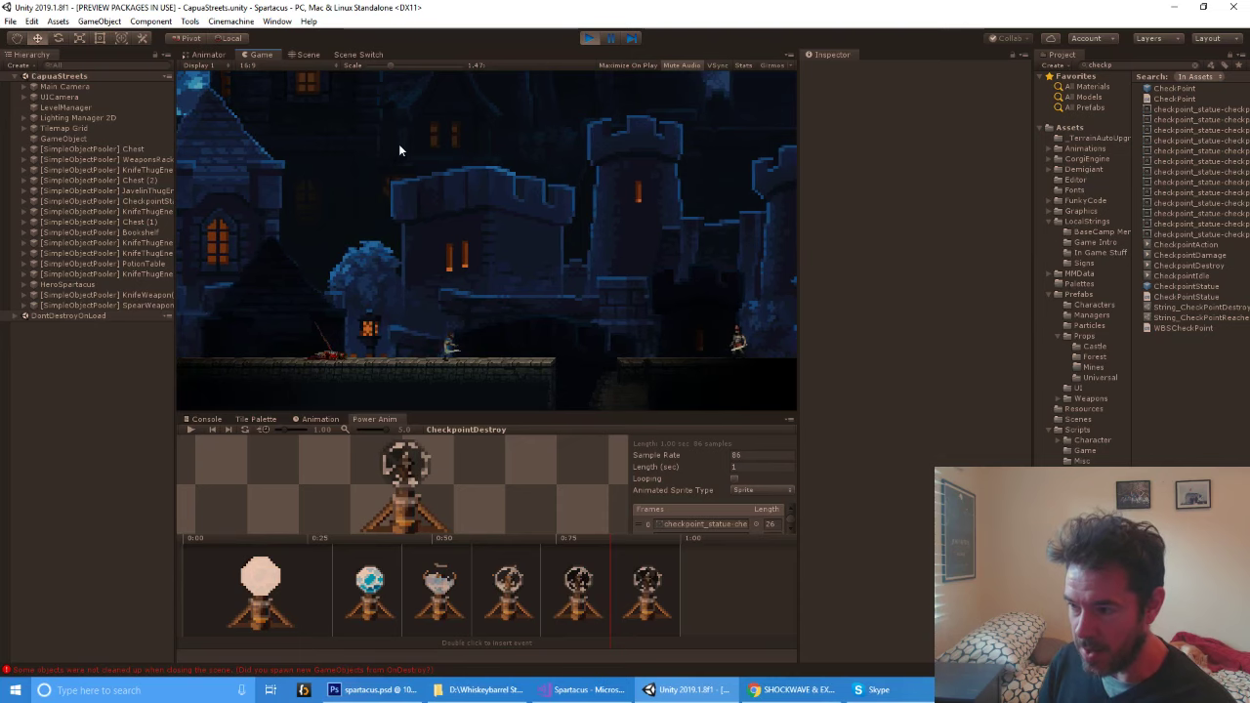
pyautogui.press('Right')
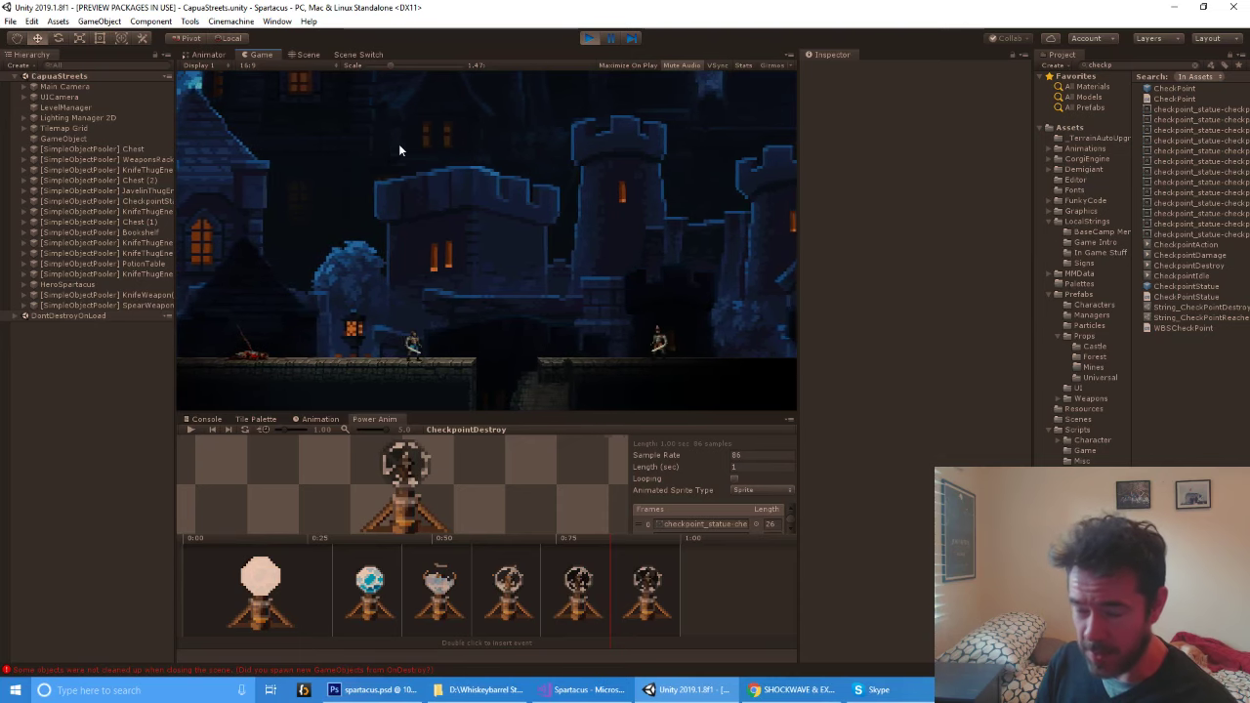
# Jump the hero across the gap in the street and kill the enemy on the far side
pyautogui.press('Right')
pyautogui.press('space')
pyautogui.press('Right')
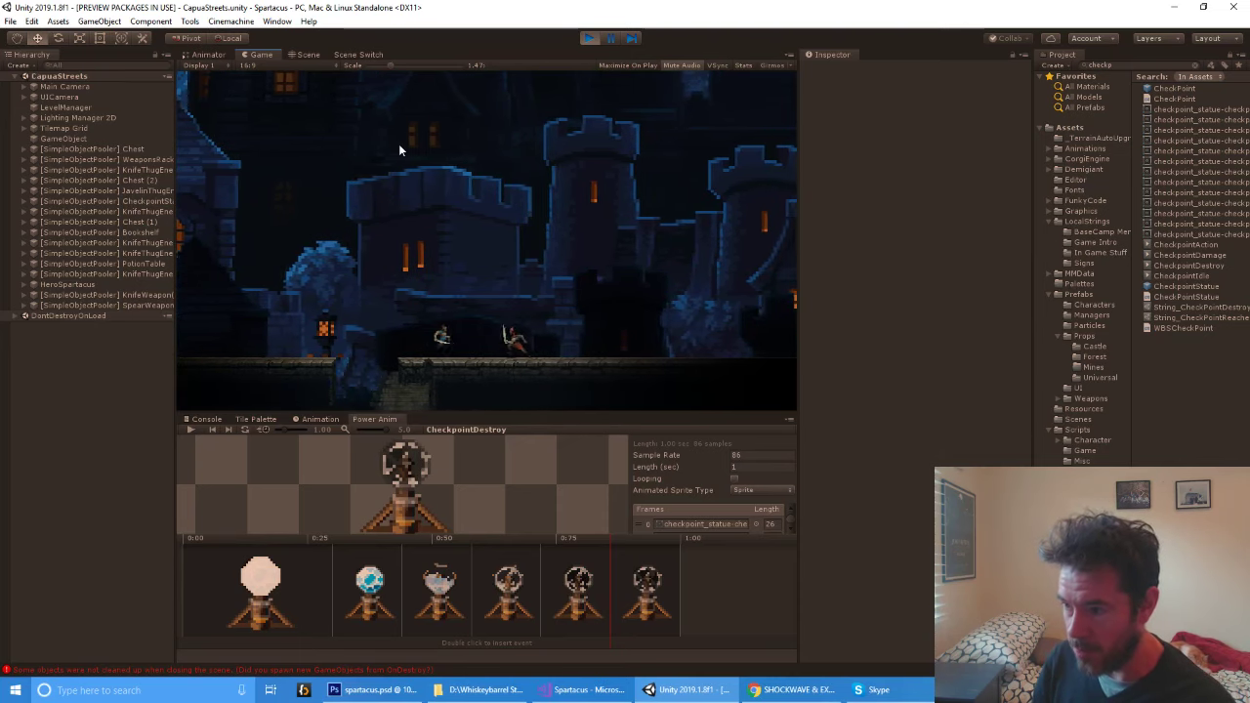
pyautogui.press('x')
pyautogui.press('Right')
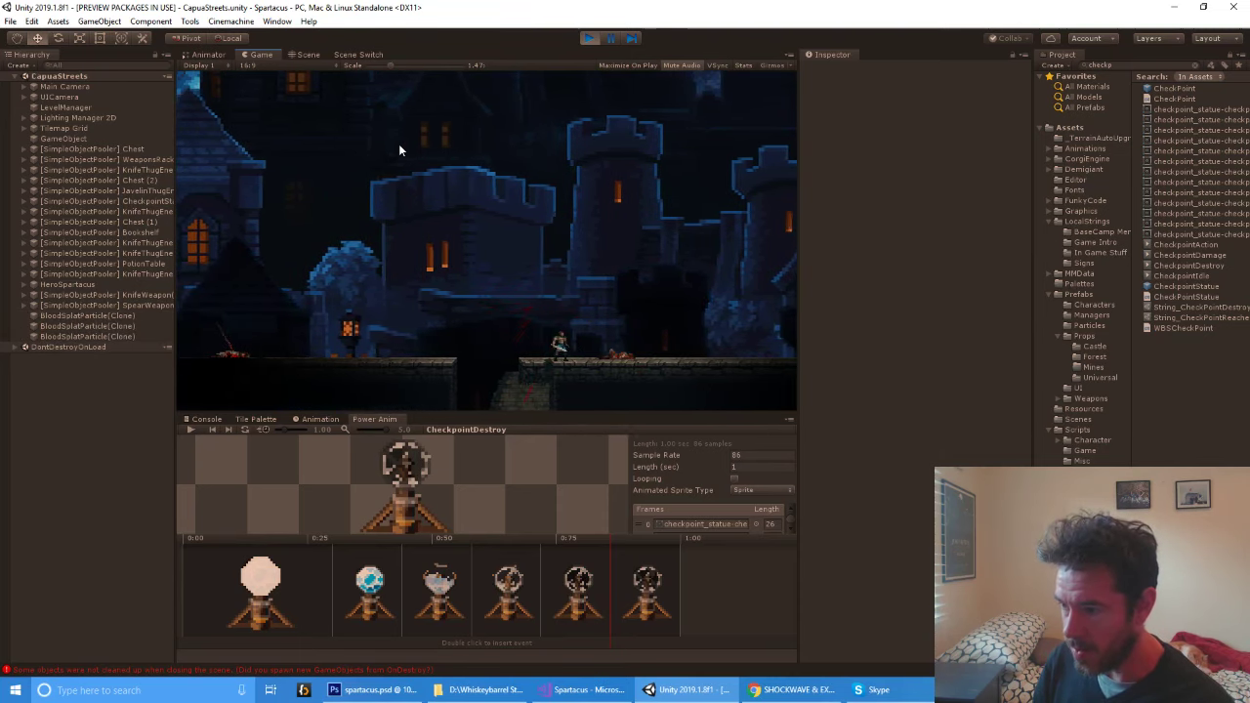
# Run the hero onward along the street and scale the game view back to 1x
pyautogui.press('Left')
pyautogui.press('x')
pyautogui.press('Right')
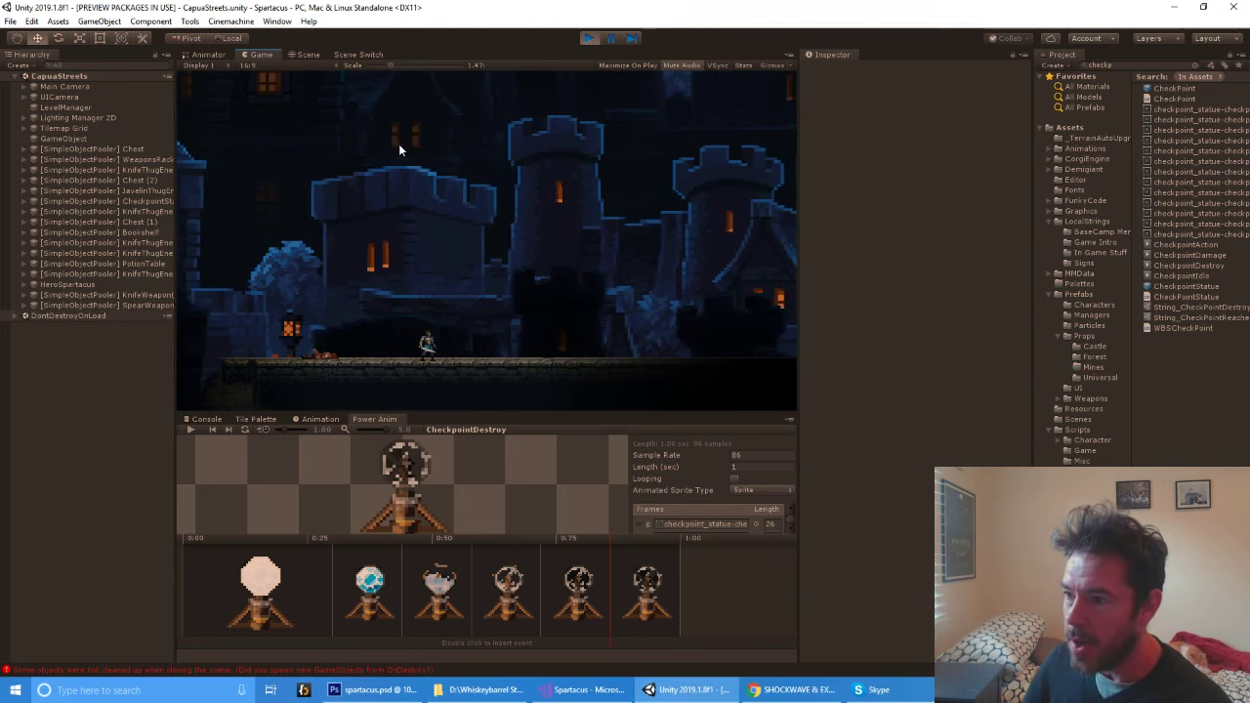
pyautogui.click(382, 65)
pyautogui.moveTo(382, 65); pyautogui.dragTo(368, 66)
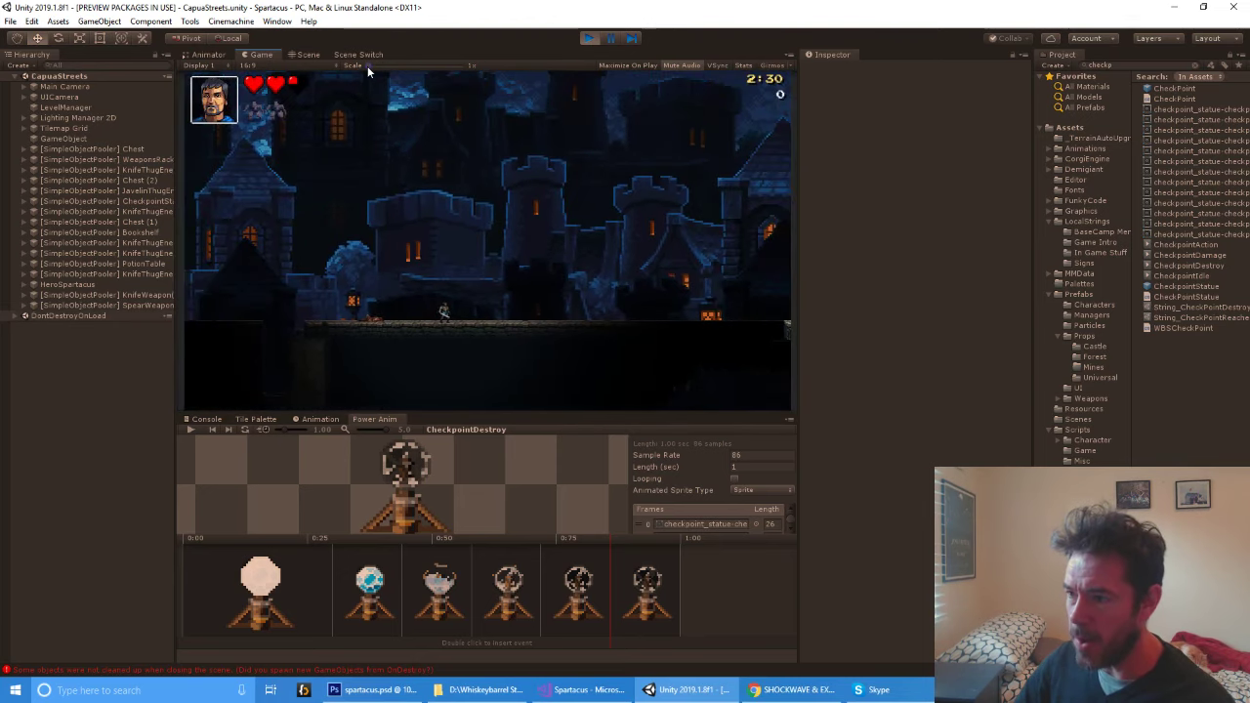
# Run the hero back and forth along the dark CapuaStreets street beyond the first gap to test the lighting and visibility
pyautogui.press('Right')
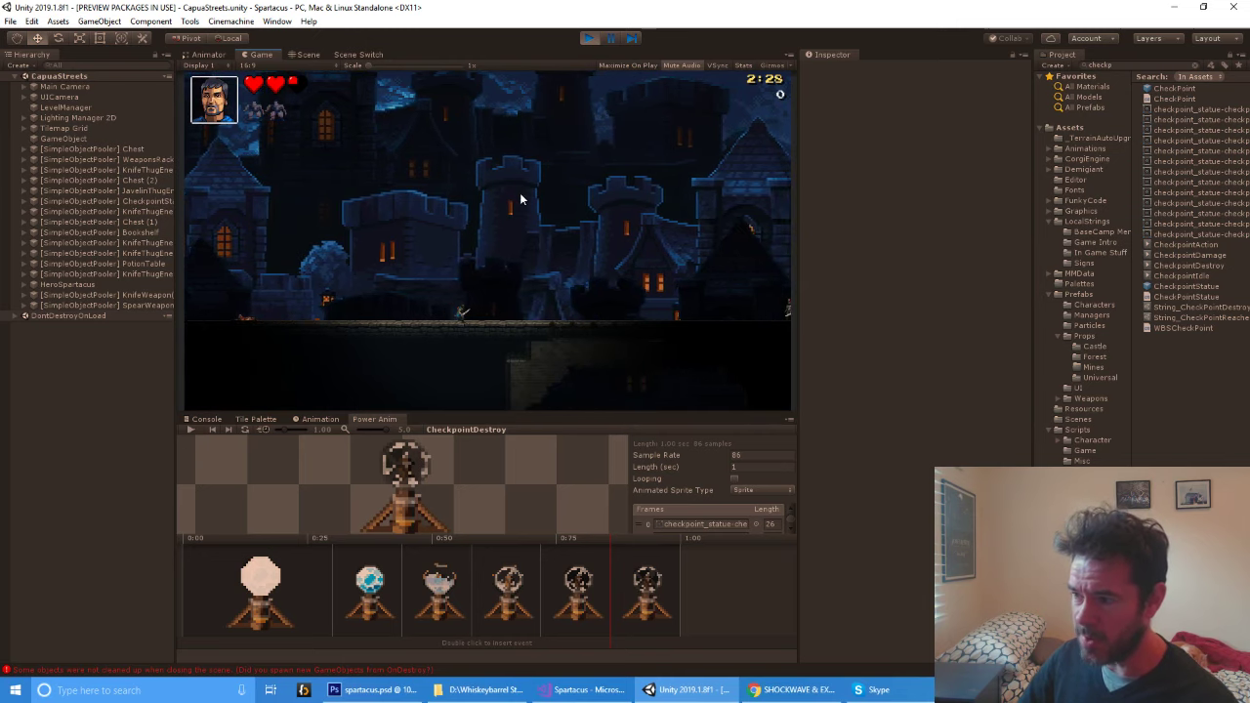
pyautogui.press('Left')
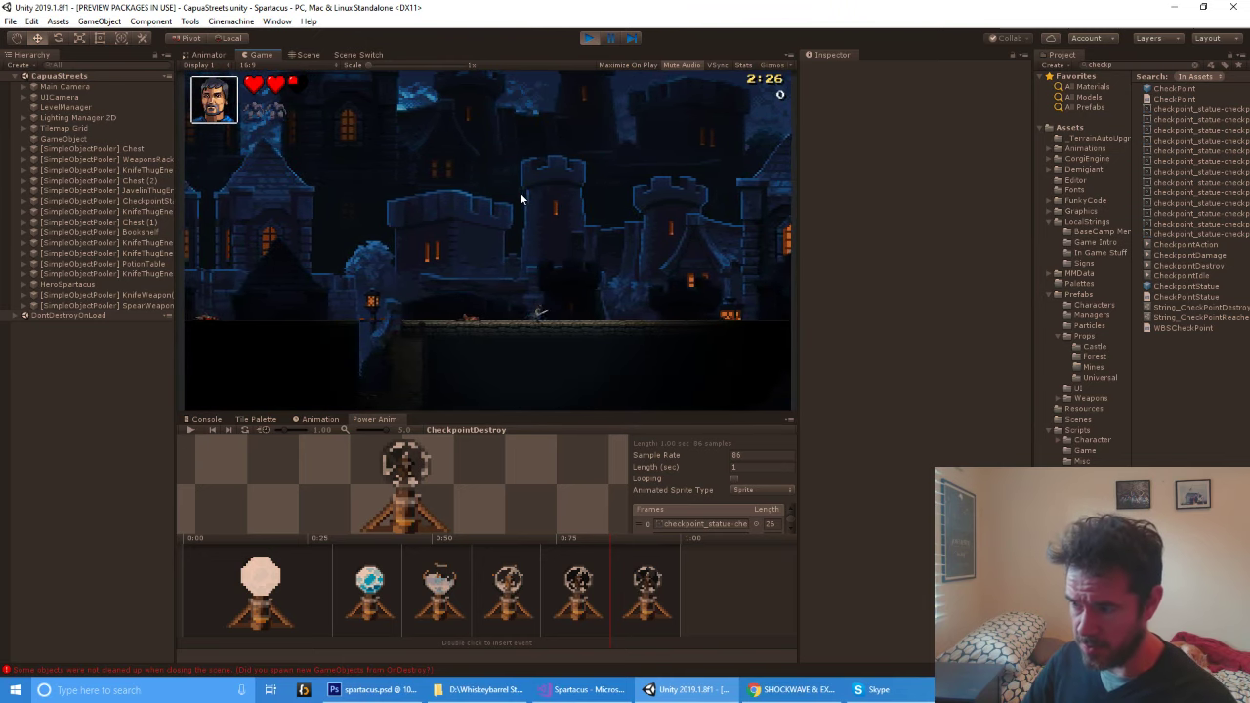
pyautogui.press('Right')
pyautogui.press('Right')
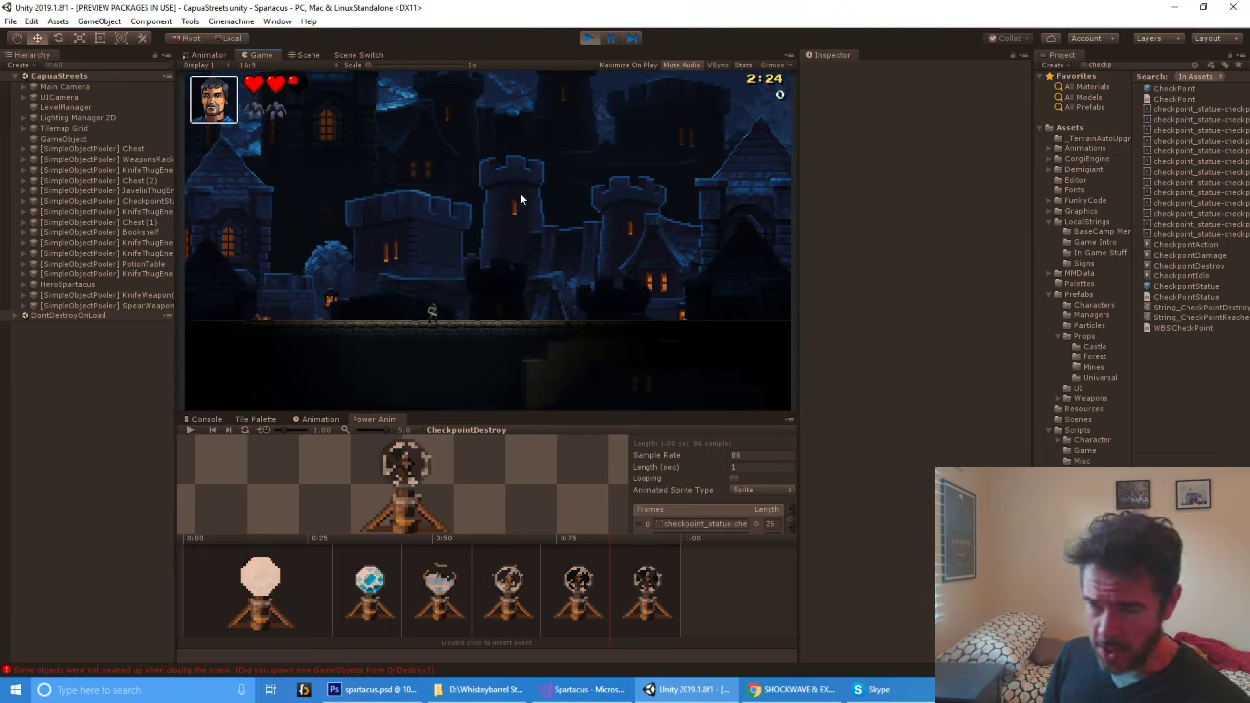
pyautogui.press('Right')
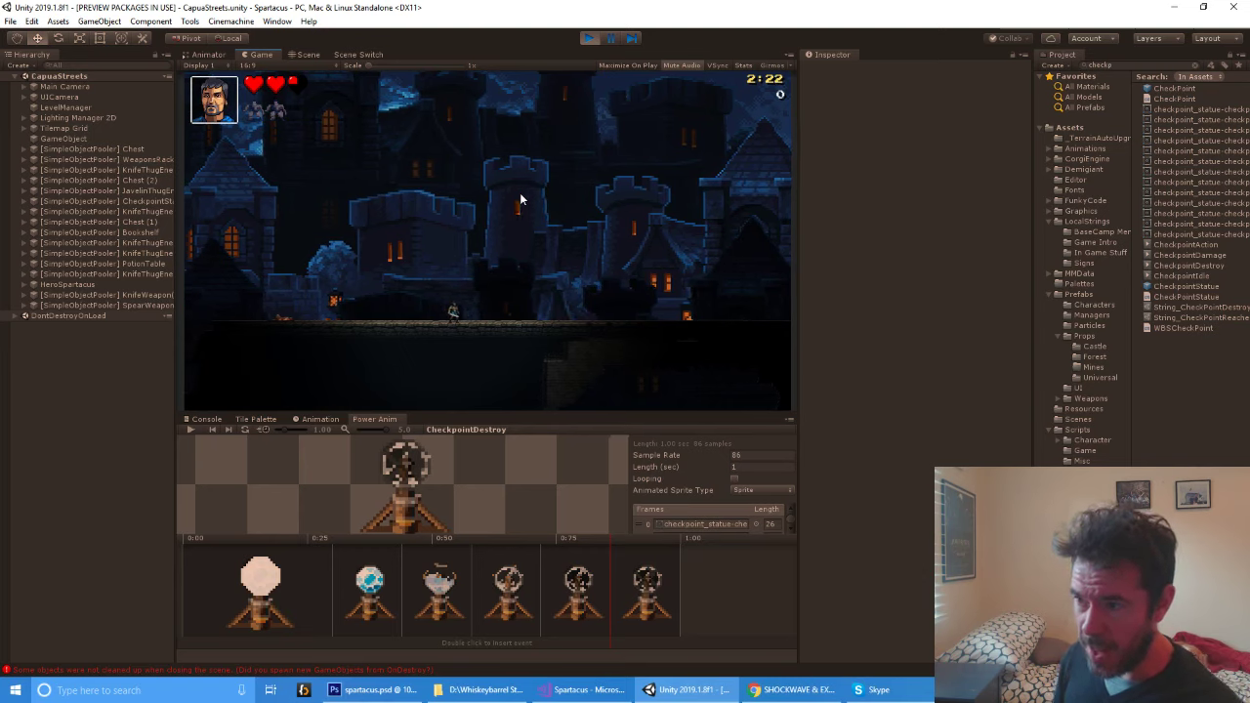
pyautogui.press('Right')
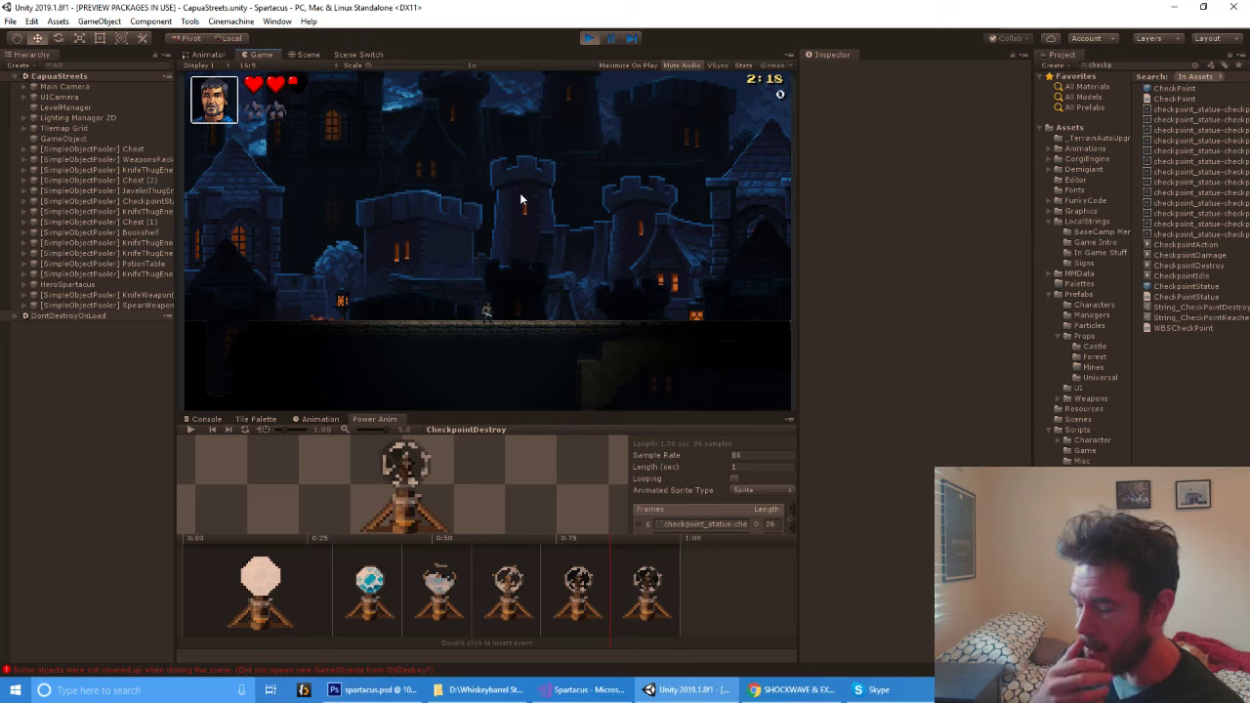
pyautogui.press('Right')
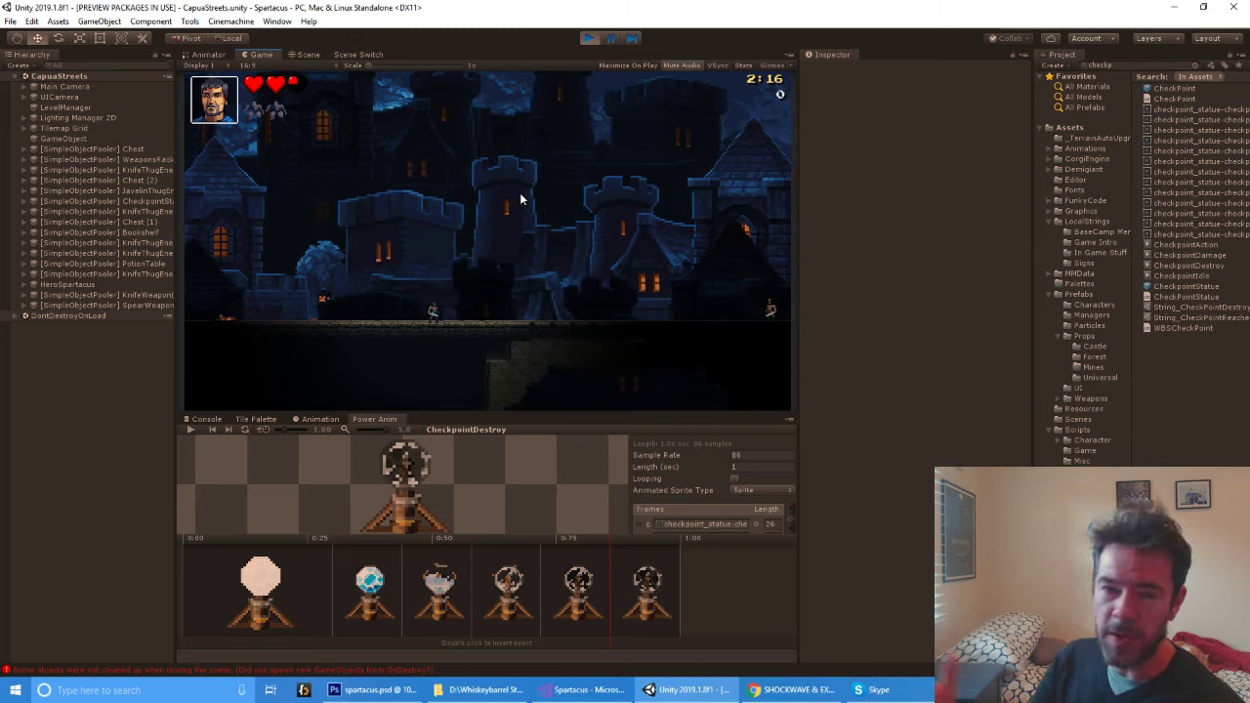
# Run the hero on to the next gap in the street, jump across it and kill the knife enemy there
pyautogui.press('Right')
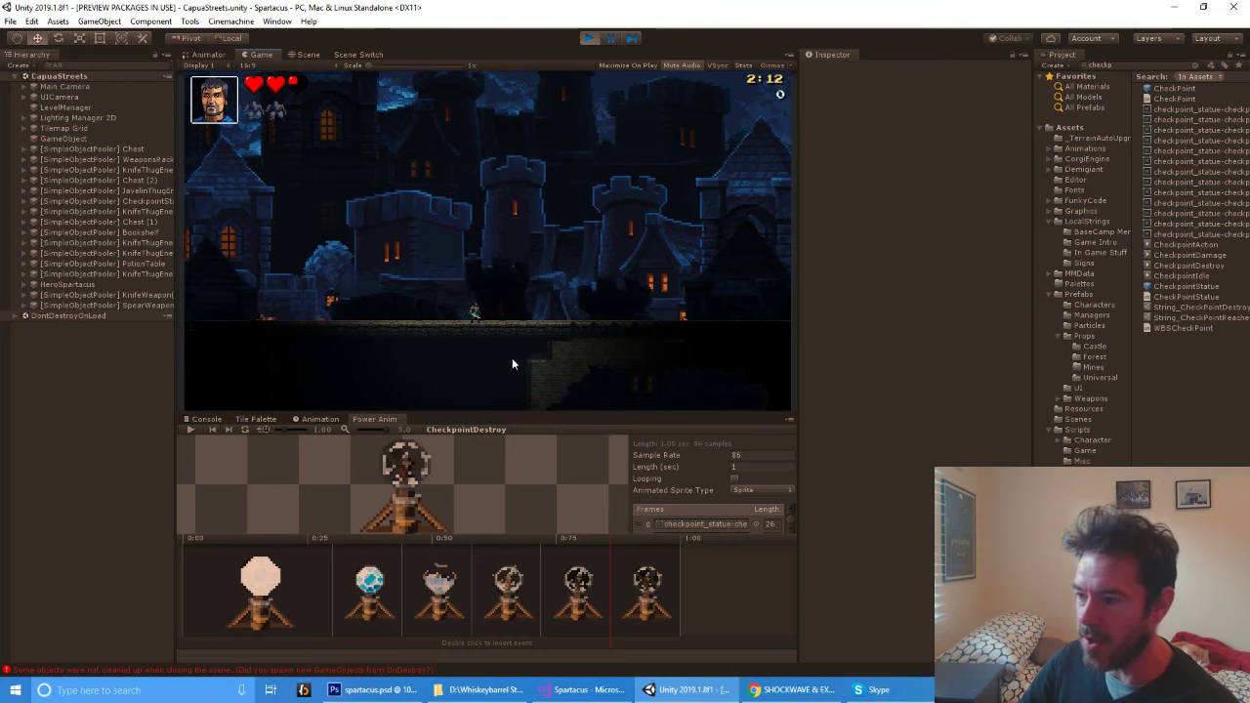
pyautogui.press('Right')
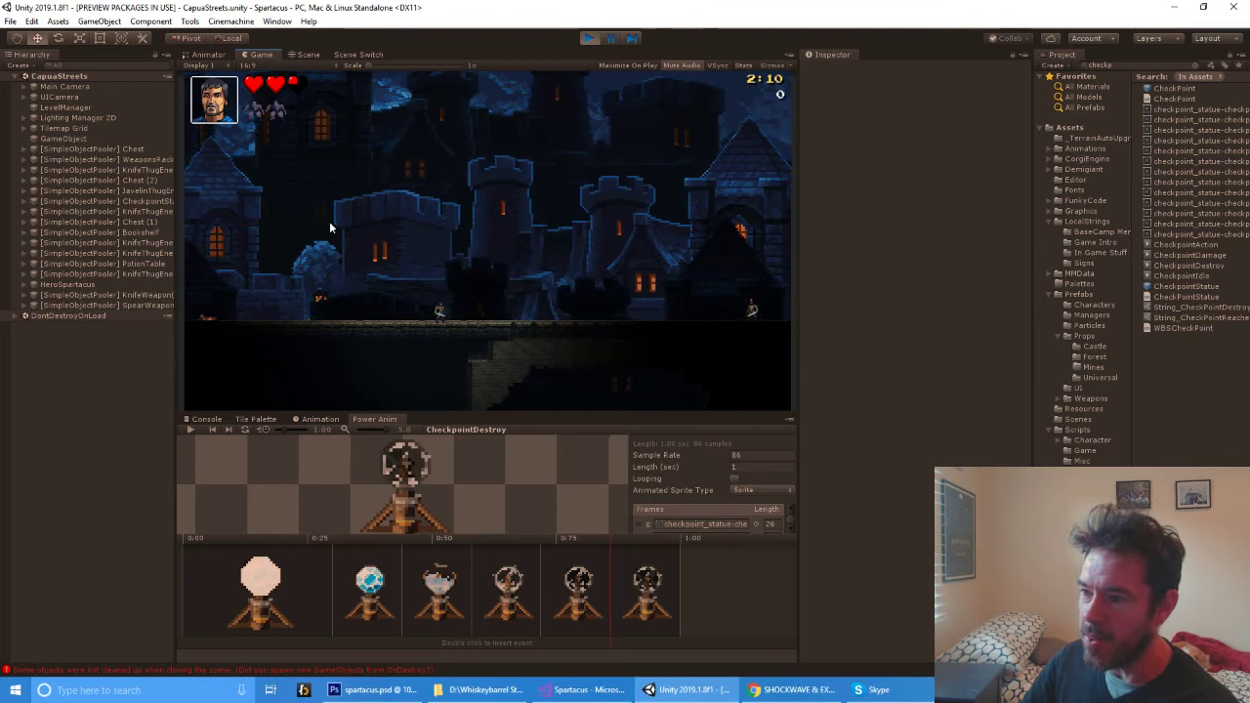
pyautogui.press('Right')
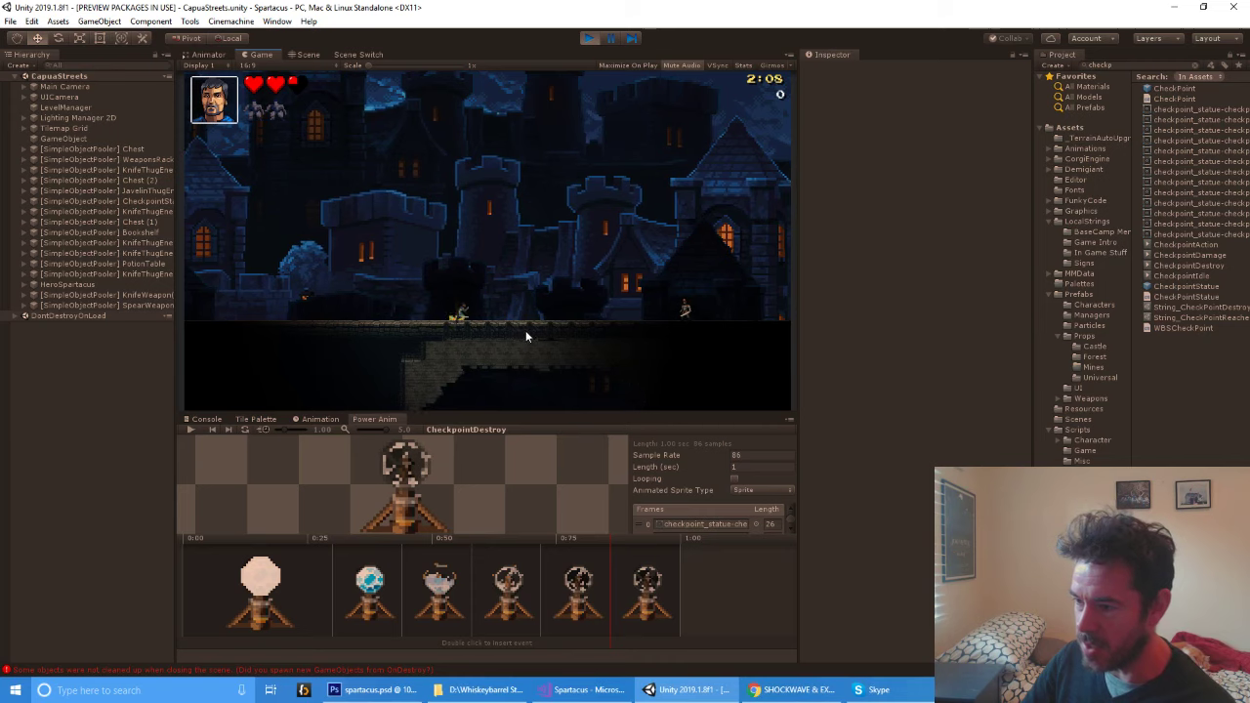
pyautogui.press('Right')
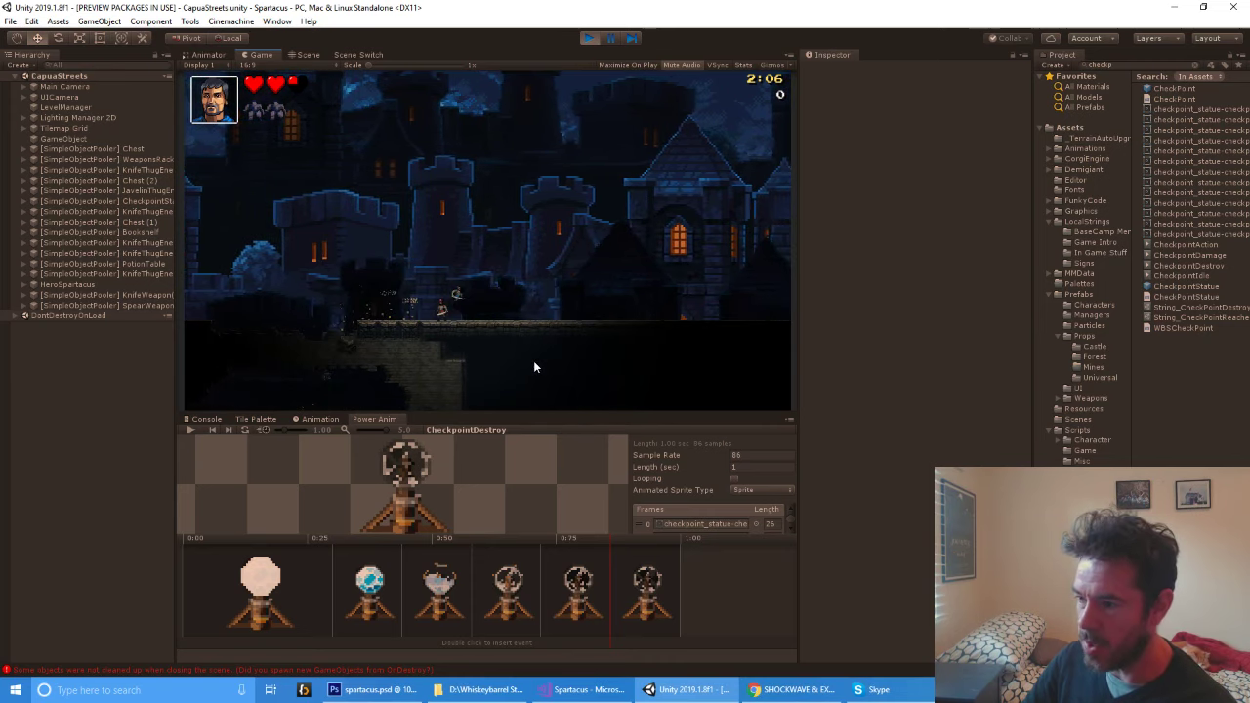
pyautogui.press('Right')
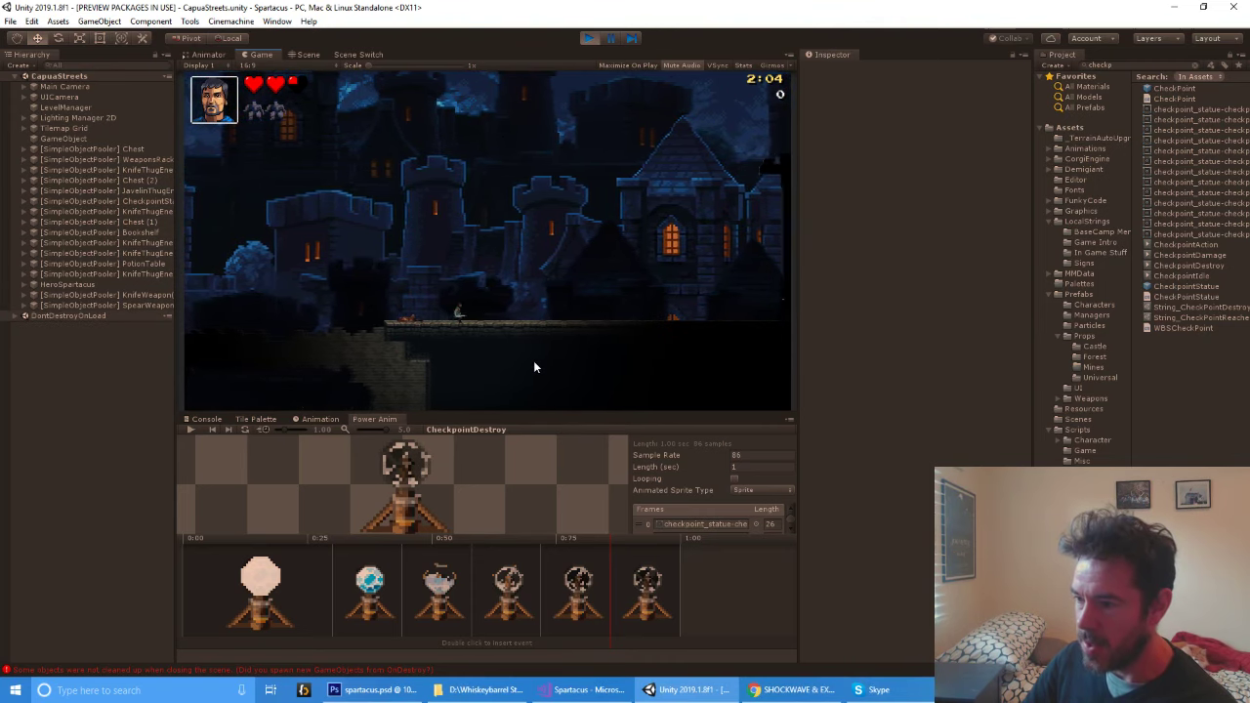
pyautogui.press('Right')
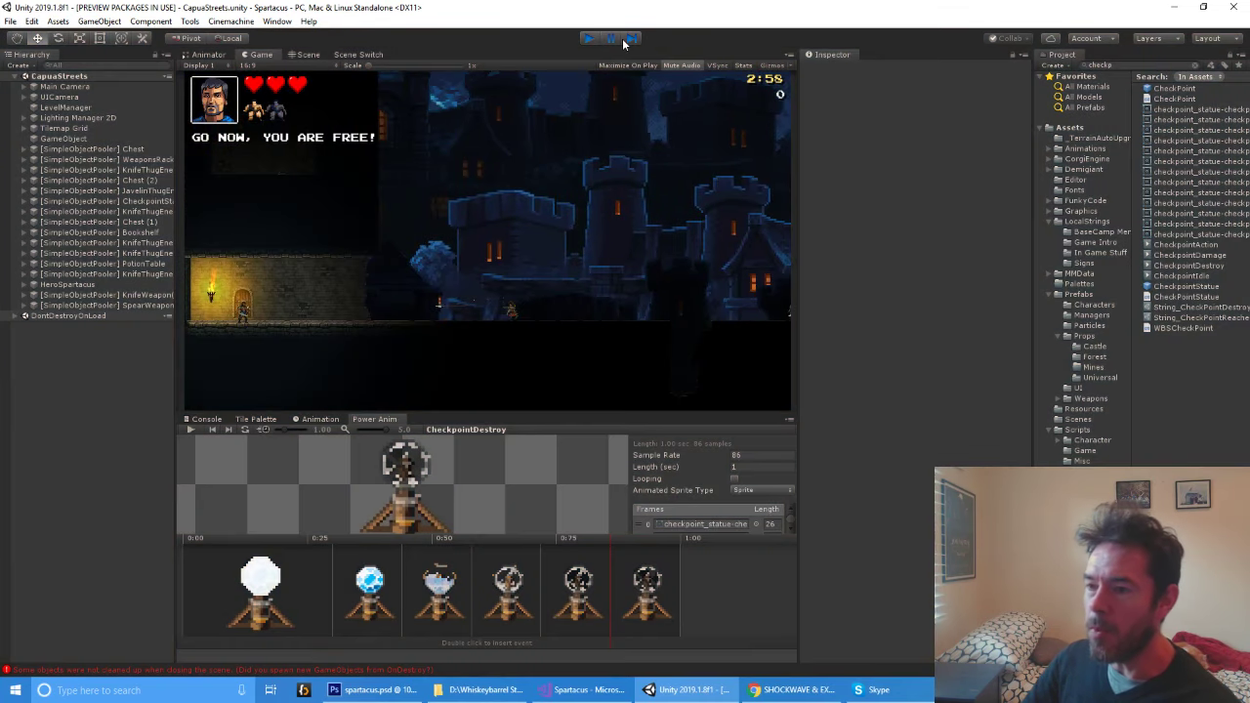
# Stop the play-test and switch to the CapuaForest scene in the scene view
pyautogui.hotkey('ctrl', 'p')
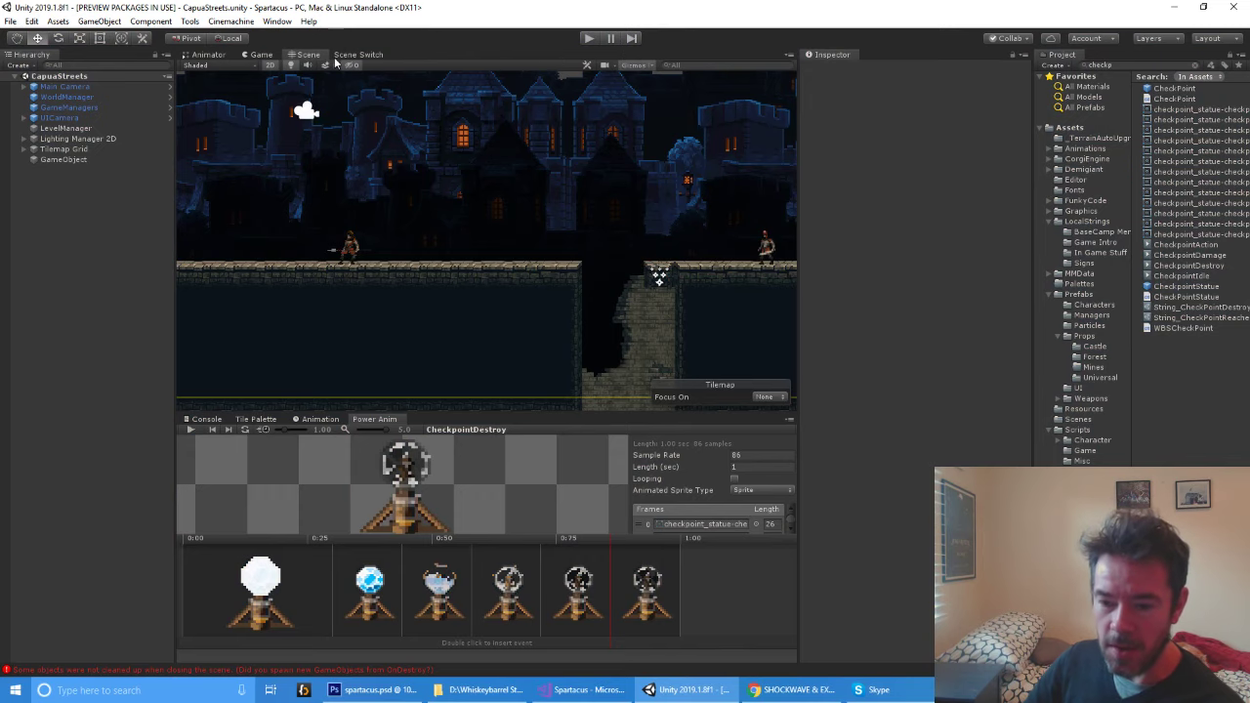
pyautogui.click(357, 55)
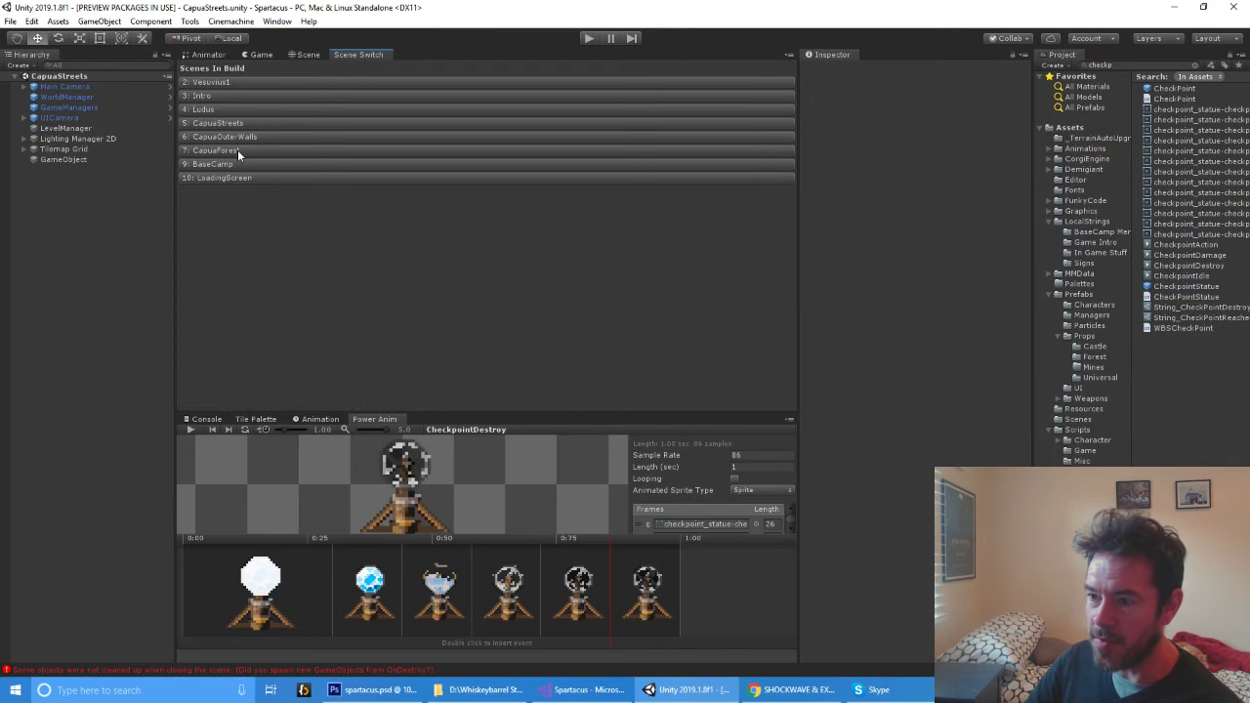
pyautogui.click(237, 151)
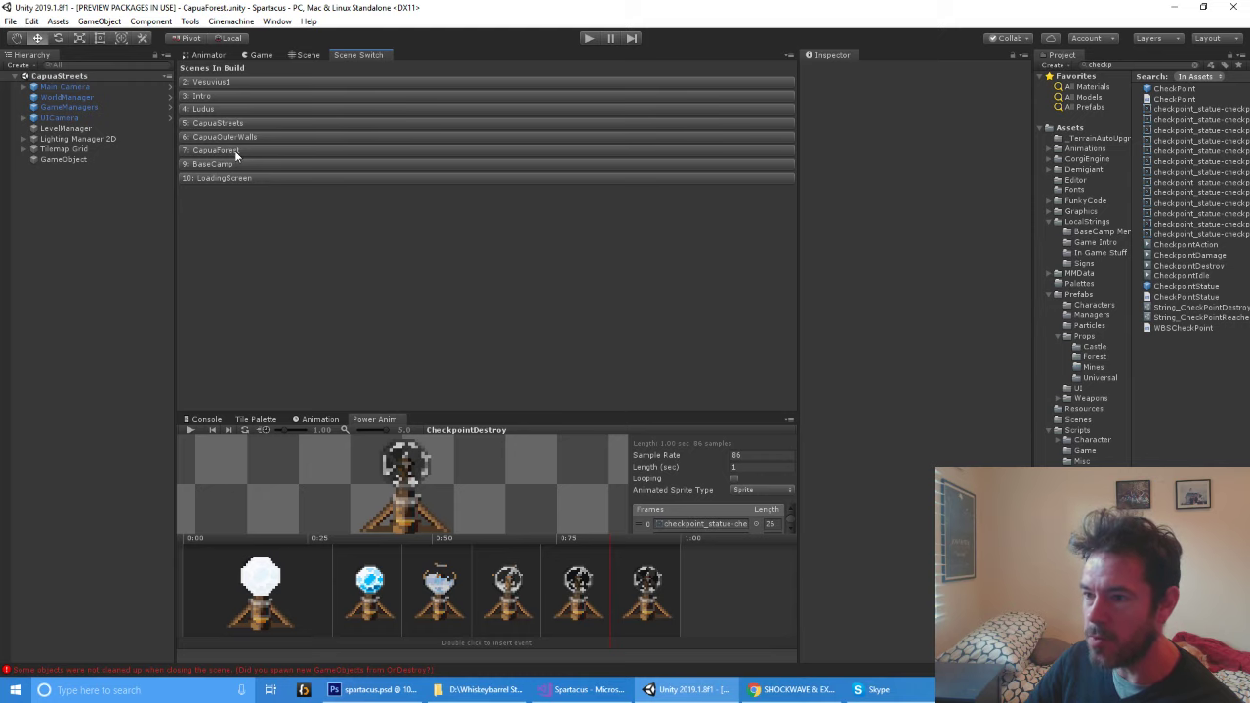
pyautogui.click(307, 56)
# Examine the CapuaForest layout in the scene view, including the tall pine tree and its crown
pyautogui.scroll(-15, 370, 181)
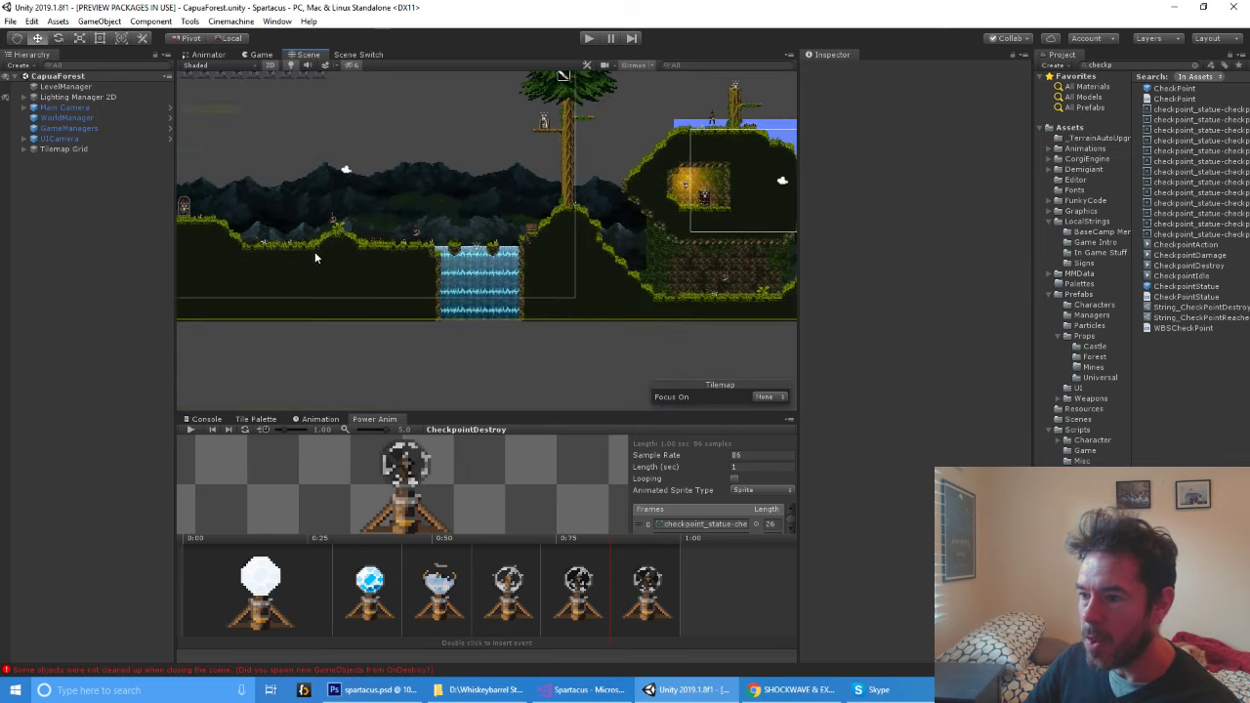
pyautogui.moveTo(315, 251)
pyautogui.mouseDown()
pyautogui.moveTo(509, 309)
pyautogui.moveTo(390, 303)
pyautogui.moveTo(550, 264)
pyautogui.moveTo(367, 323)
pyautogui.mouseUp()
pyautogui.scroll(8, 536, 317)
pyautogui.scroll(-4, 552, 266)
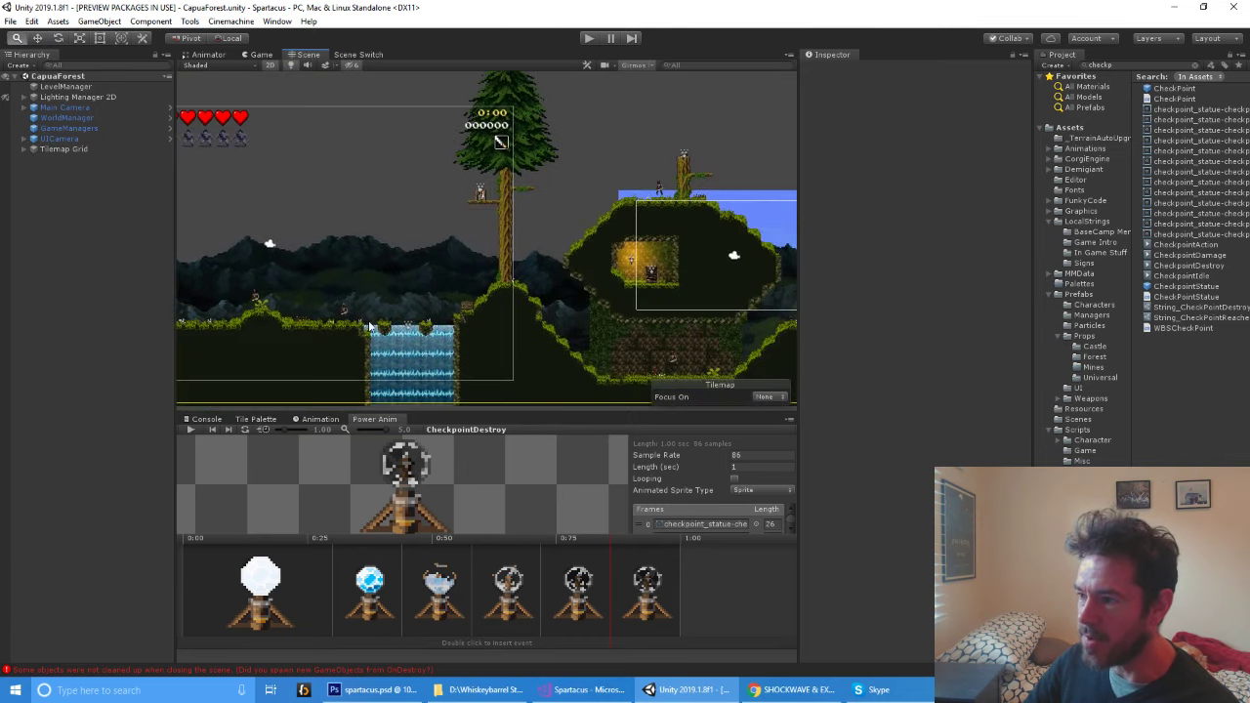
pyautogui.moveTo(531, 161); pyautogui.dragTo(512, 249)
pyautogui.scroll(6, 512, 249)
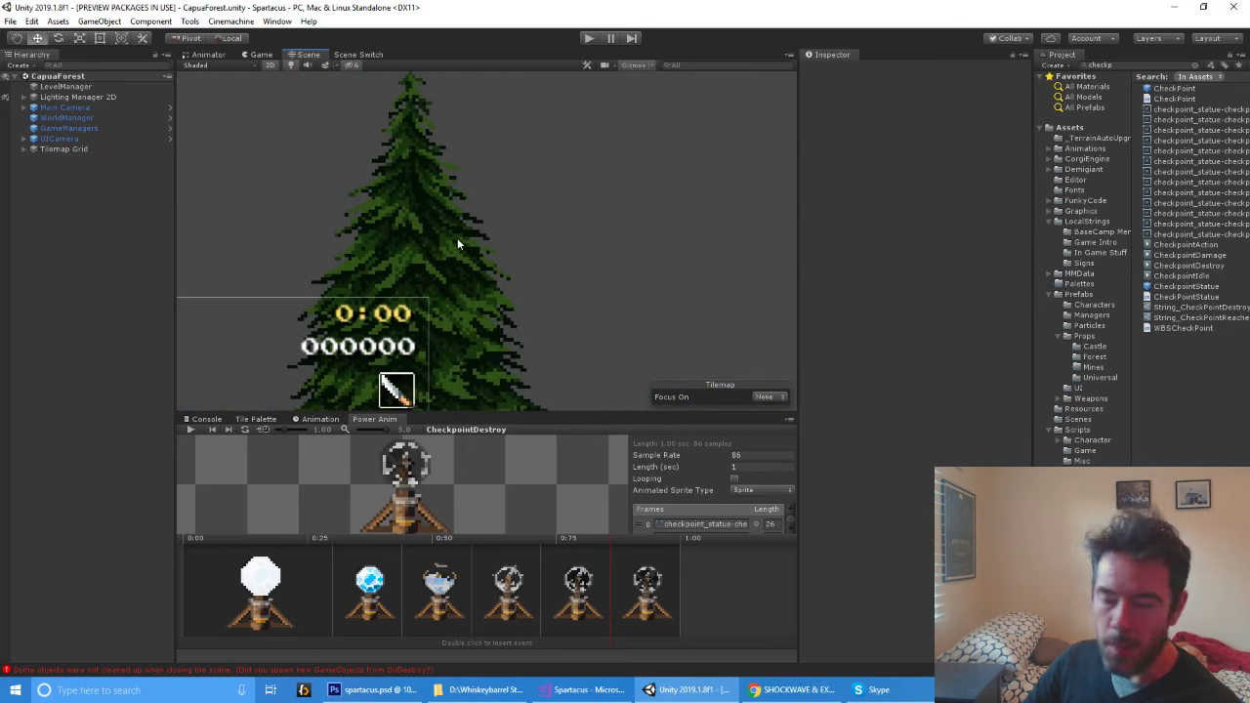
pyautogui.scroll(-8, 458, 243)
pyautogui.moveTo(467, 332); pyautogui.dragTo(490, 176)
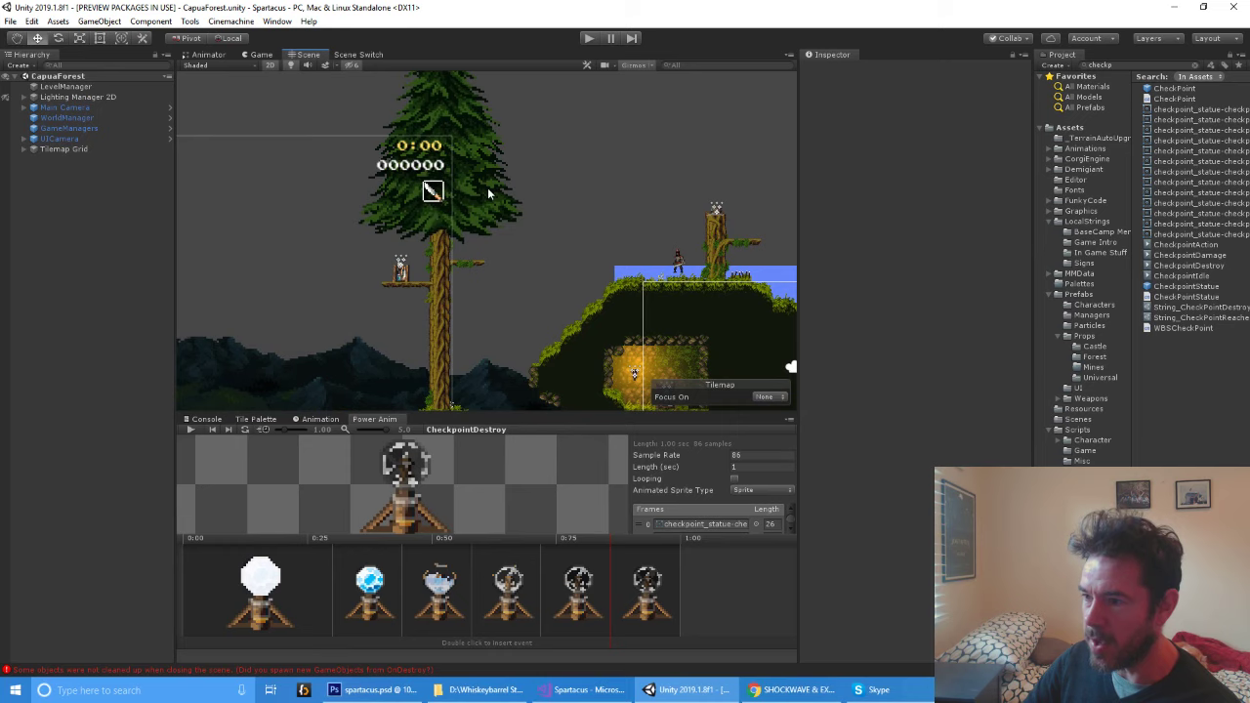
# Examine the forest ground, its enemies and the waterfall between the grassy banks in CapuaForest
pyautogui.moveTo(388, 283); pyautogui.dragTo(504, 107)
pyautogui.scroll(3, 536, 233)
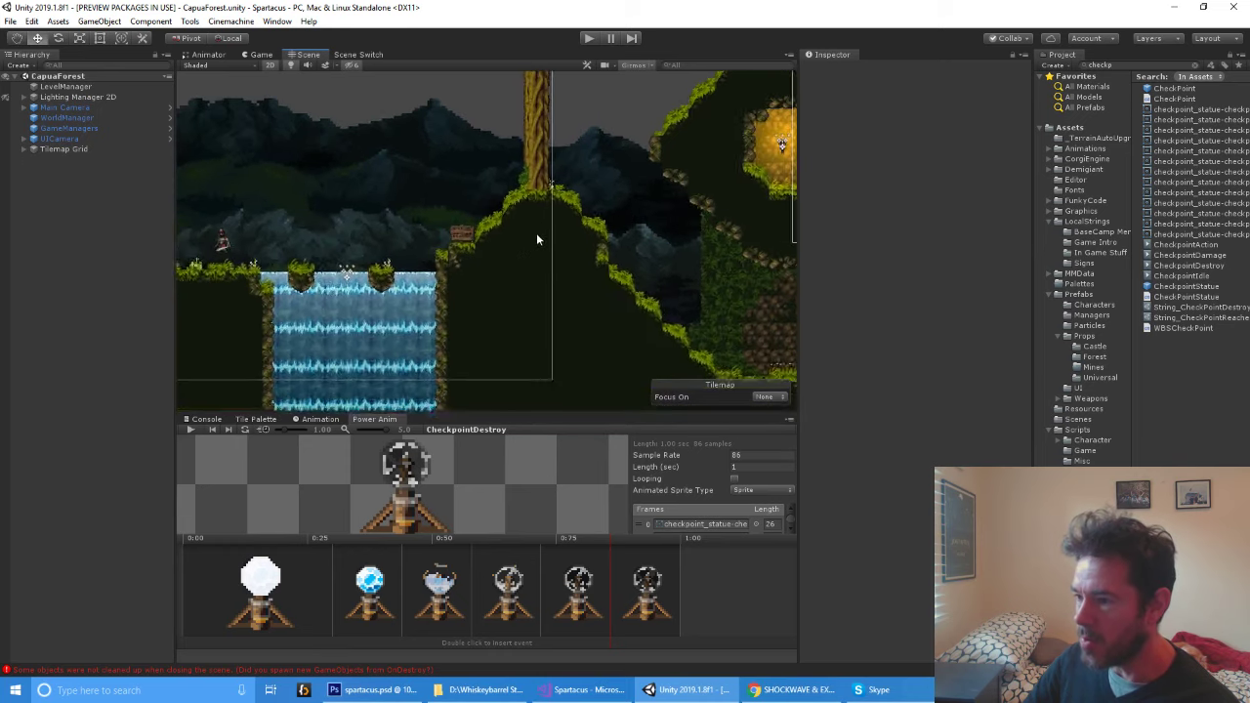
pyautogui.moveTo(553, 231); pyautogui.dragTo(676, 213)
pyautogui.moveTo(318, 244); pyautogui.dragTo(569, 274)
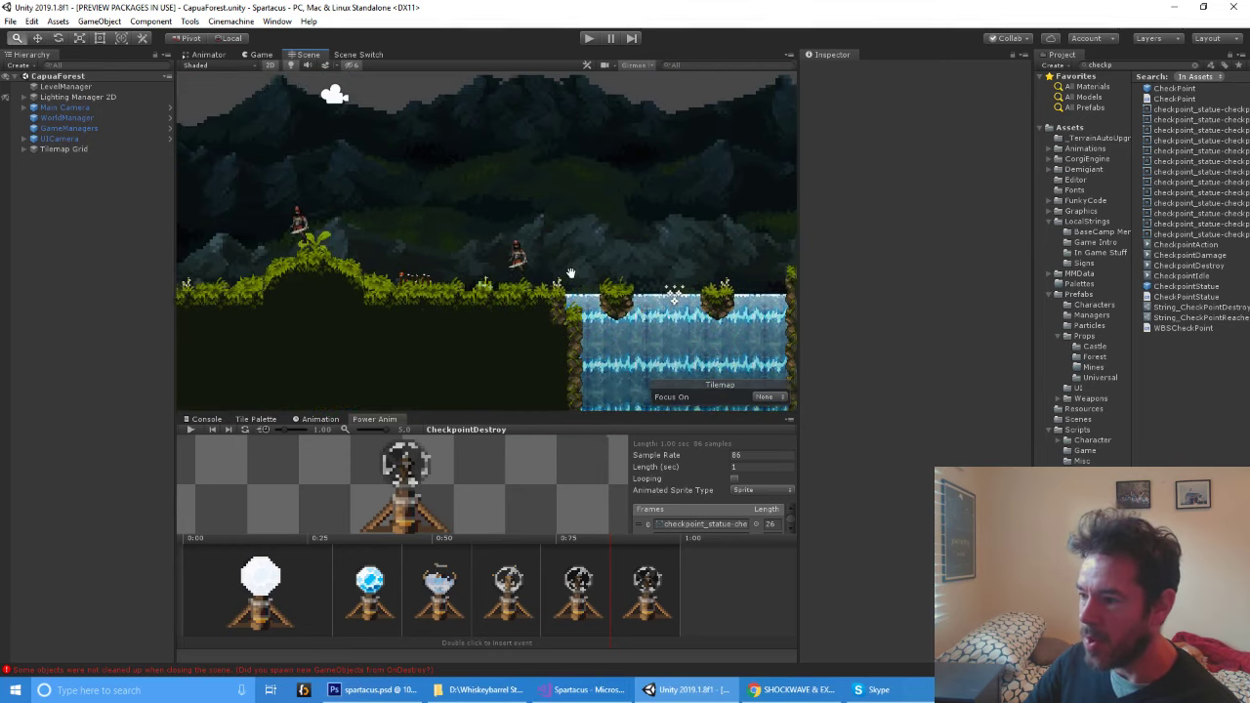
pyautogui.moveTo(649, 334); pyautogui.dragTo(378, 221)
pyautogui.scroll(3, 378, 222)
pyautogui.scroll(1, 383, 224)
pyautogui.scroll(-2, 366, 220)
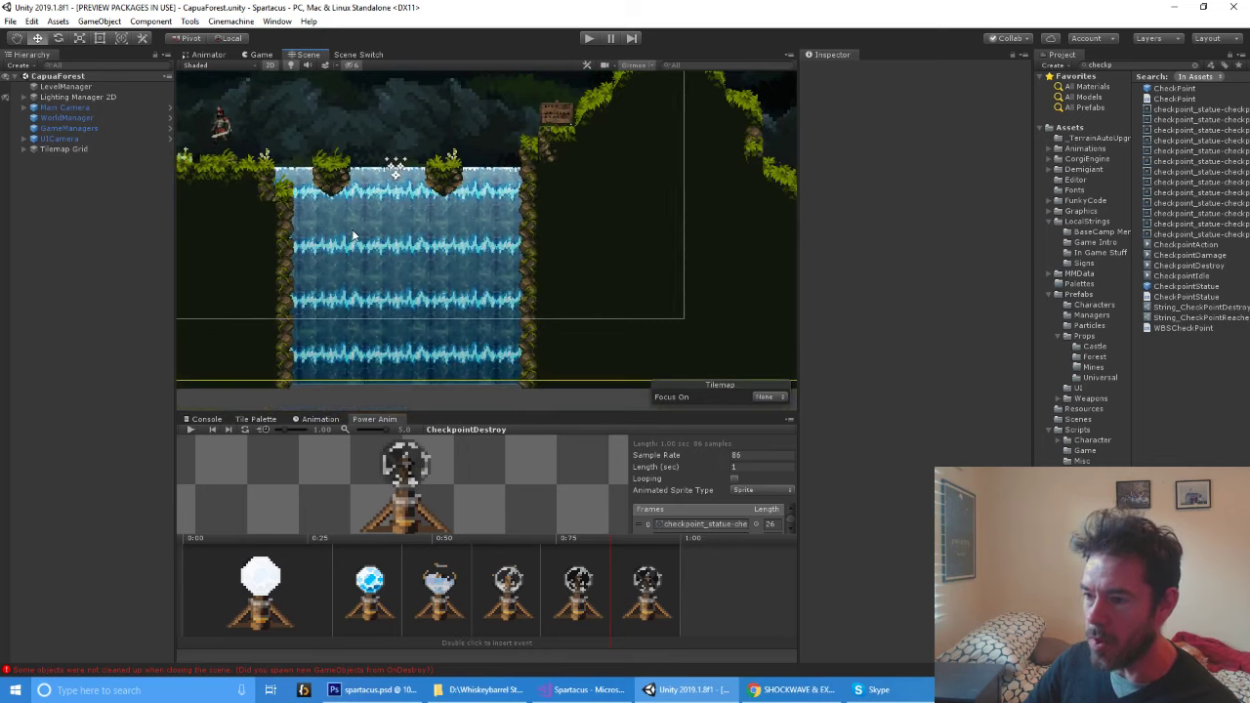
# Search the project assets for the waterfall and open the Waterfall2D prefab for editing
pyautogui.click(450, 231)
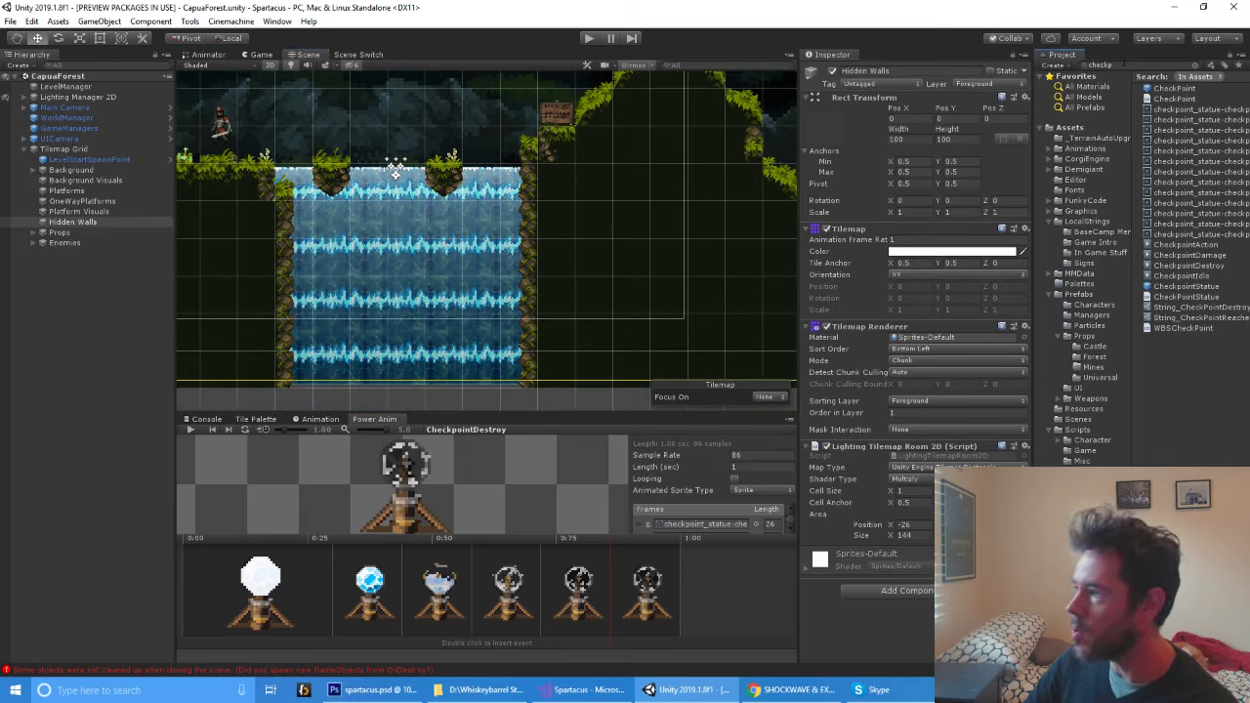
pyautogui.write('waterfa')
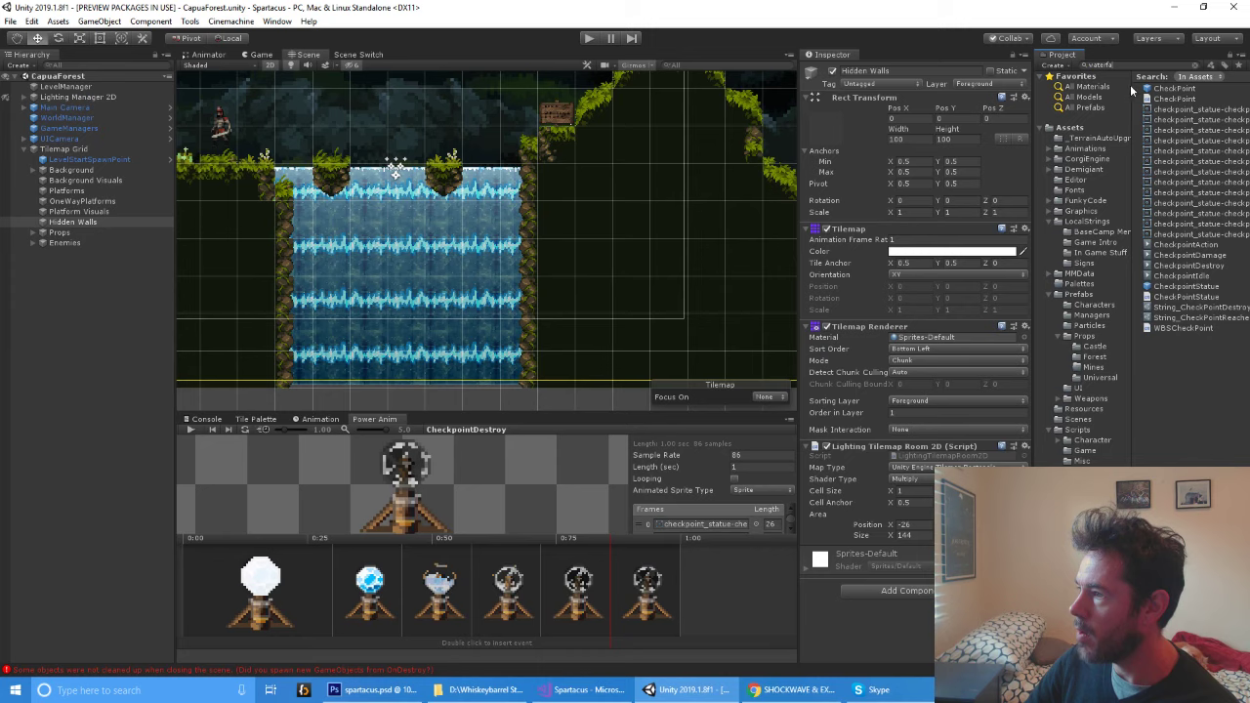
pyautogui.write('l')
pyautogui.doubleClick(1174, 110)
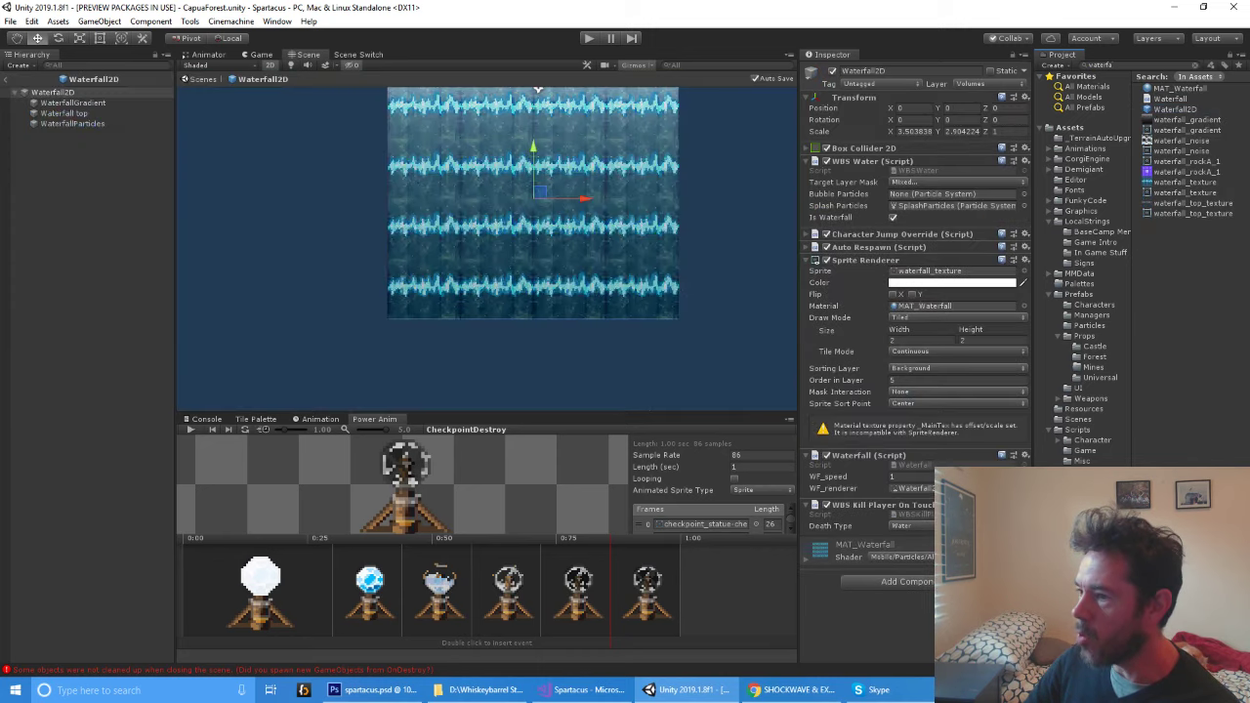
# Toggle the scene visibility of WaterfallGradient, Waterfall top and WaterfallParticles to examine the waterfall's separate layers
pyautogui.click(62, 104)
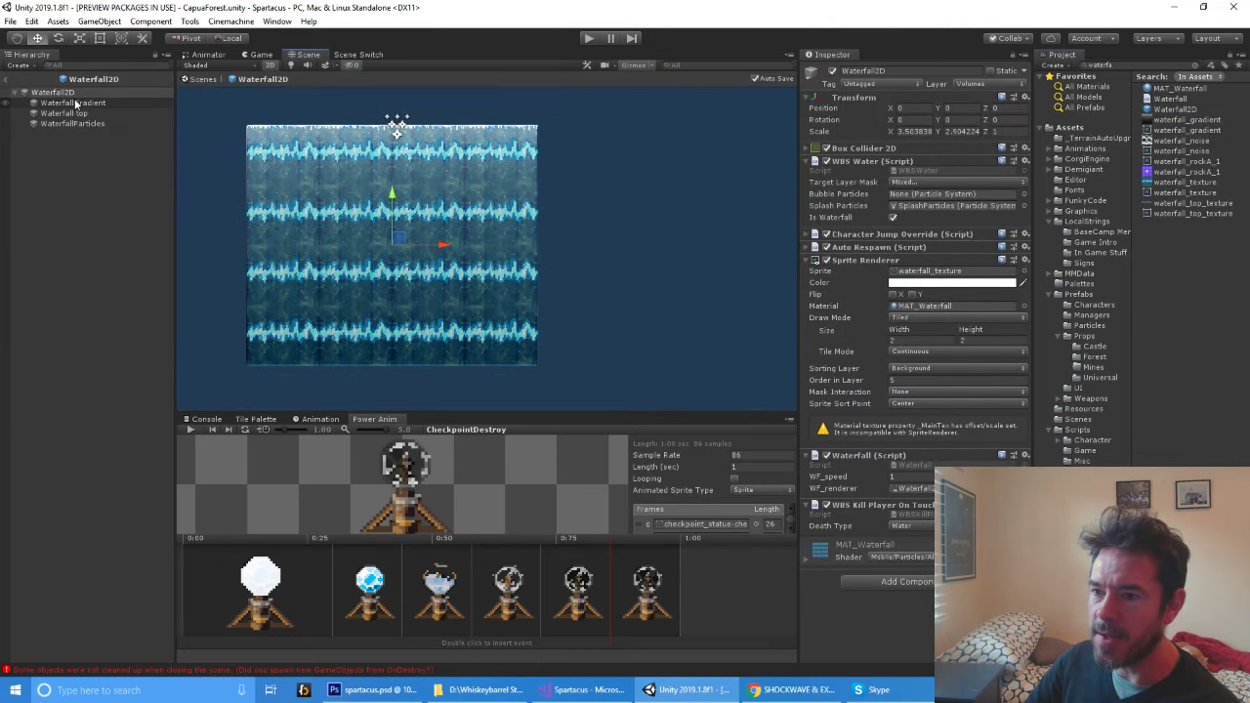
pyautogui.click(7, 115)
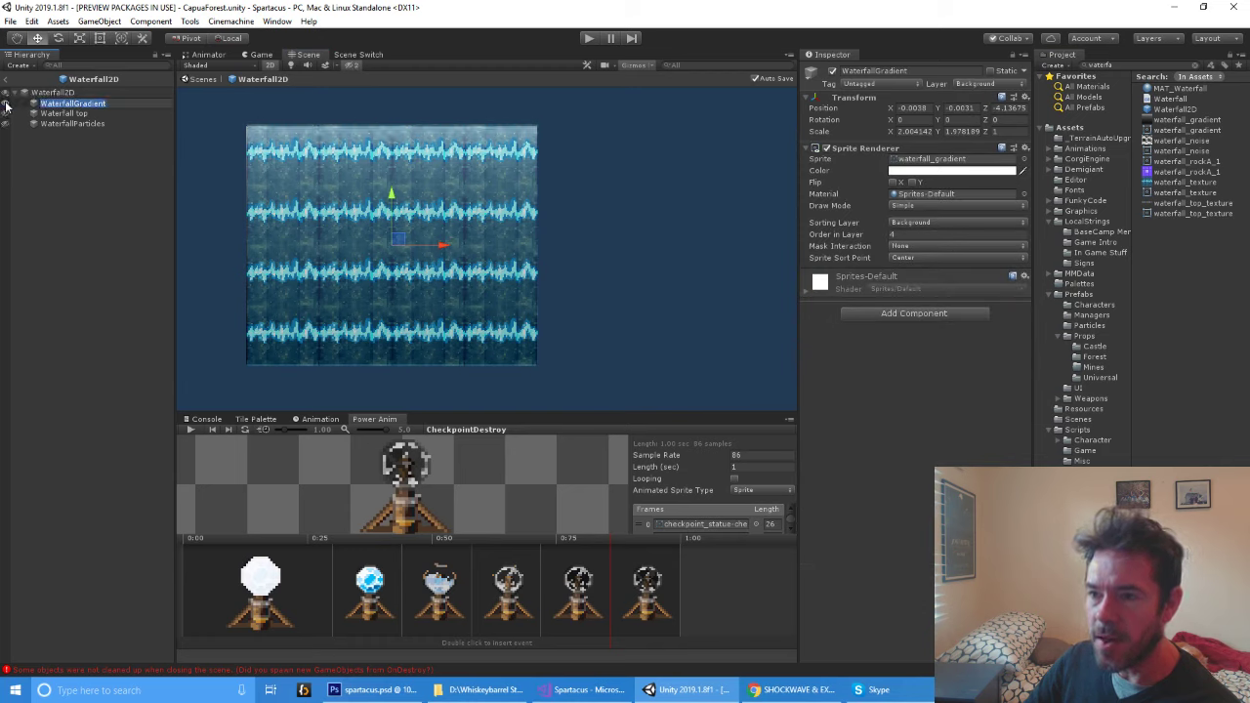
pyautogui.click(6, 104)
pyautogui.click(6, 104)
pyautogui.click(6, 113)
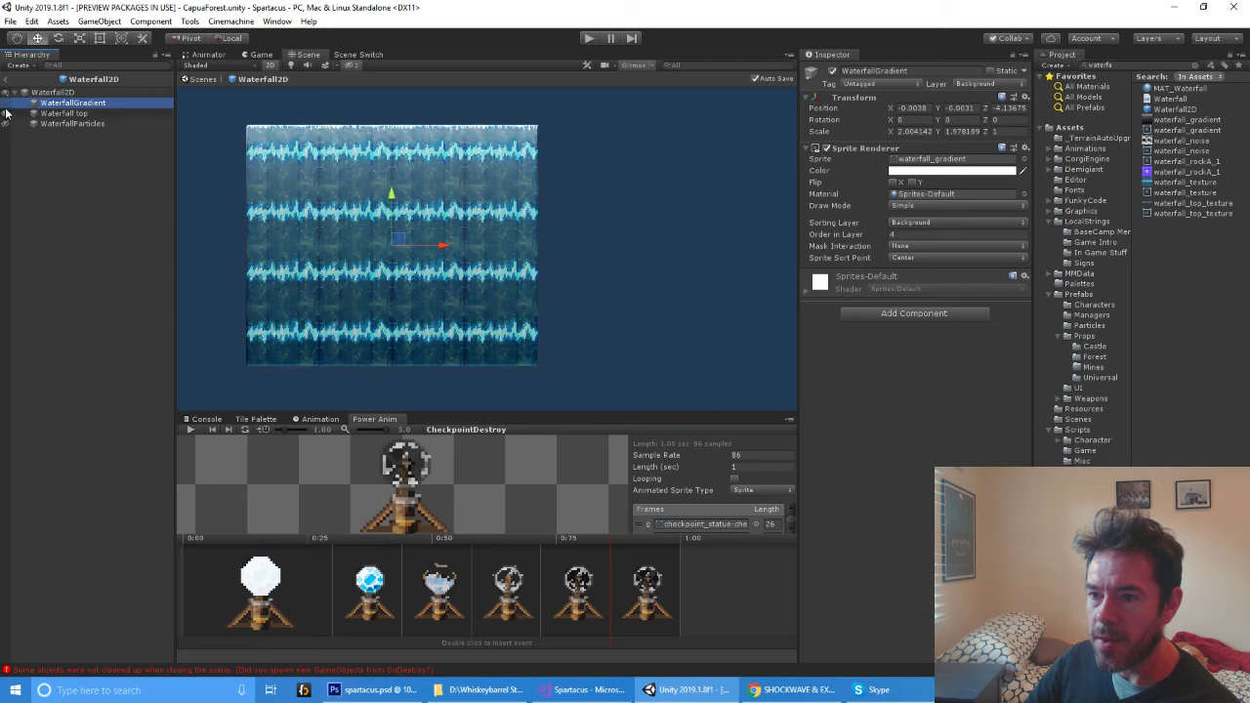
pyautogui.click(6, 103)
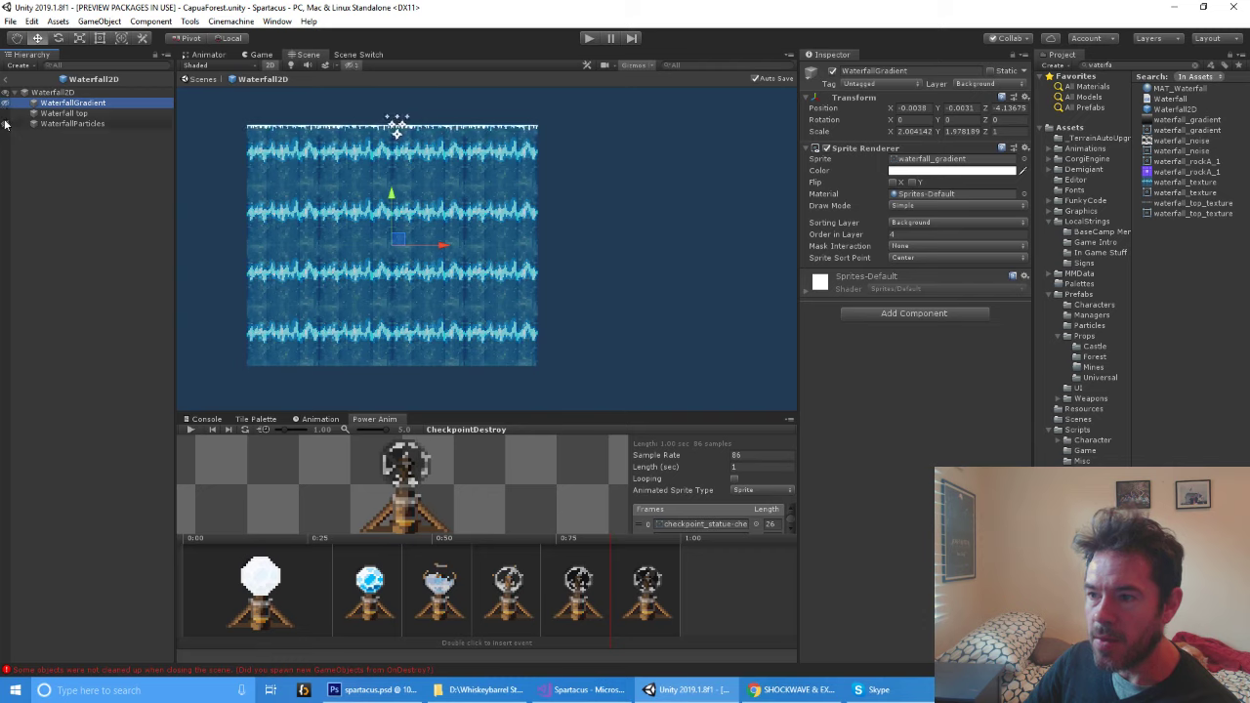
pyautogui.click(7, 114)
pyautogui.click(6, 103)
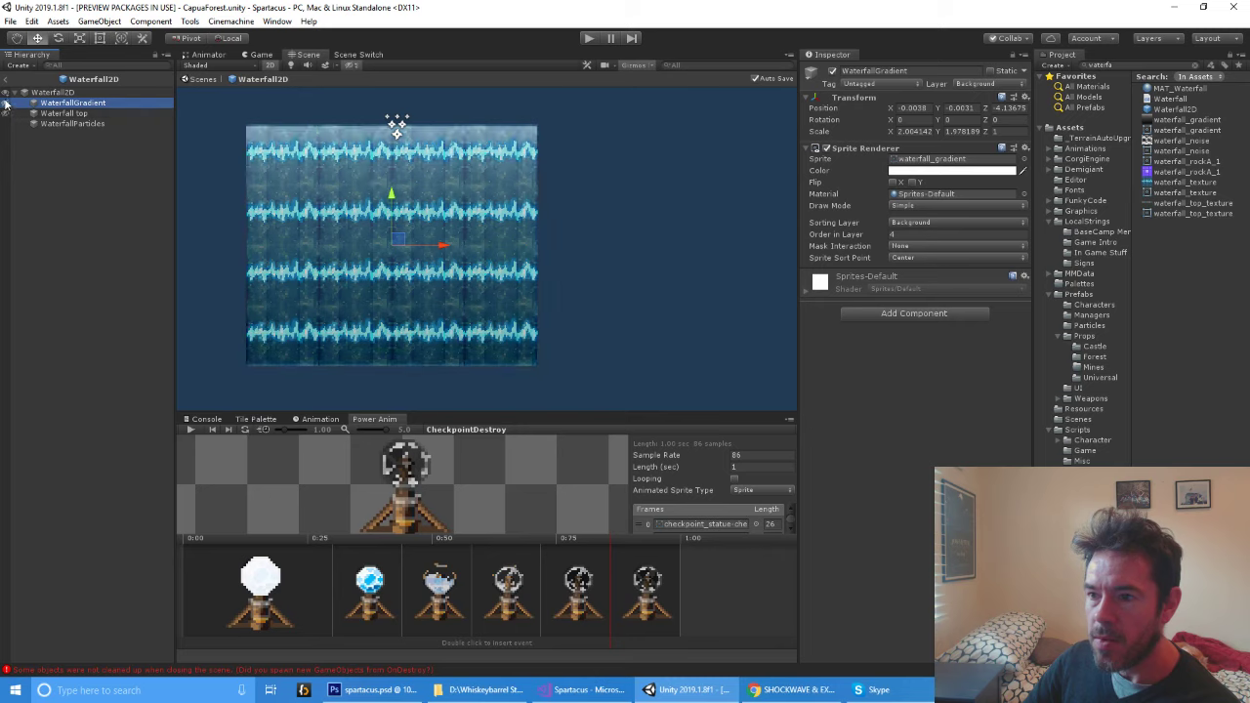
pyautogui.click(6, 115)
pyautogui.click(6, 114)
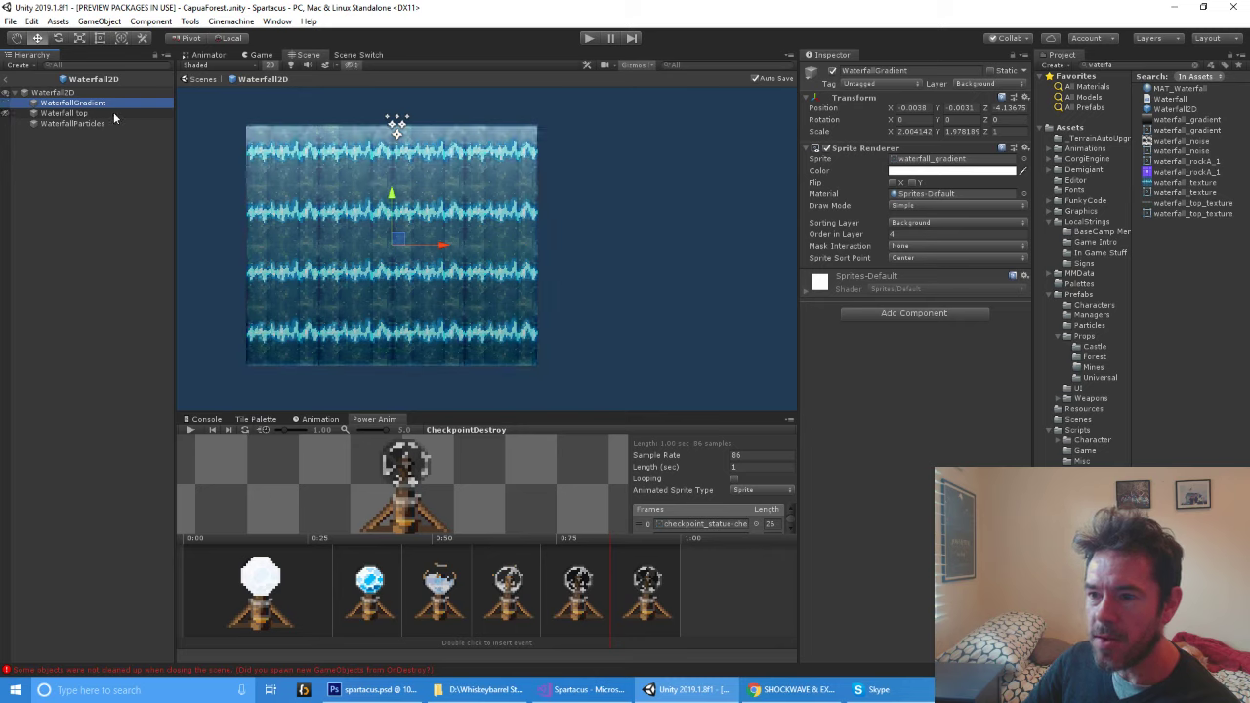
# Move the WaterfallGradient sprite sideways off the waterfall texture to show it alone and undo the move
pyautogui.moveTo(398, 239); pyautogui.dragTo(657, 240)
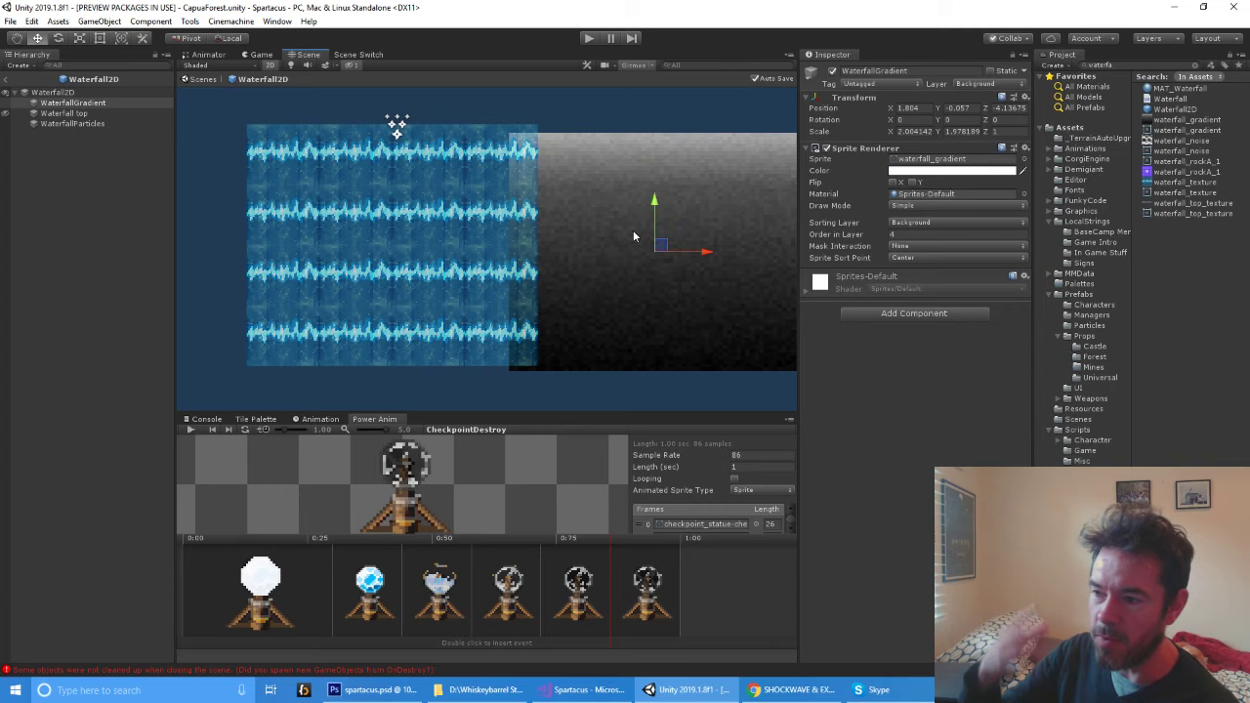
pyautogui.hotkey('ctrl', 'z')
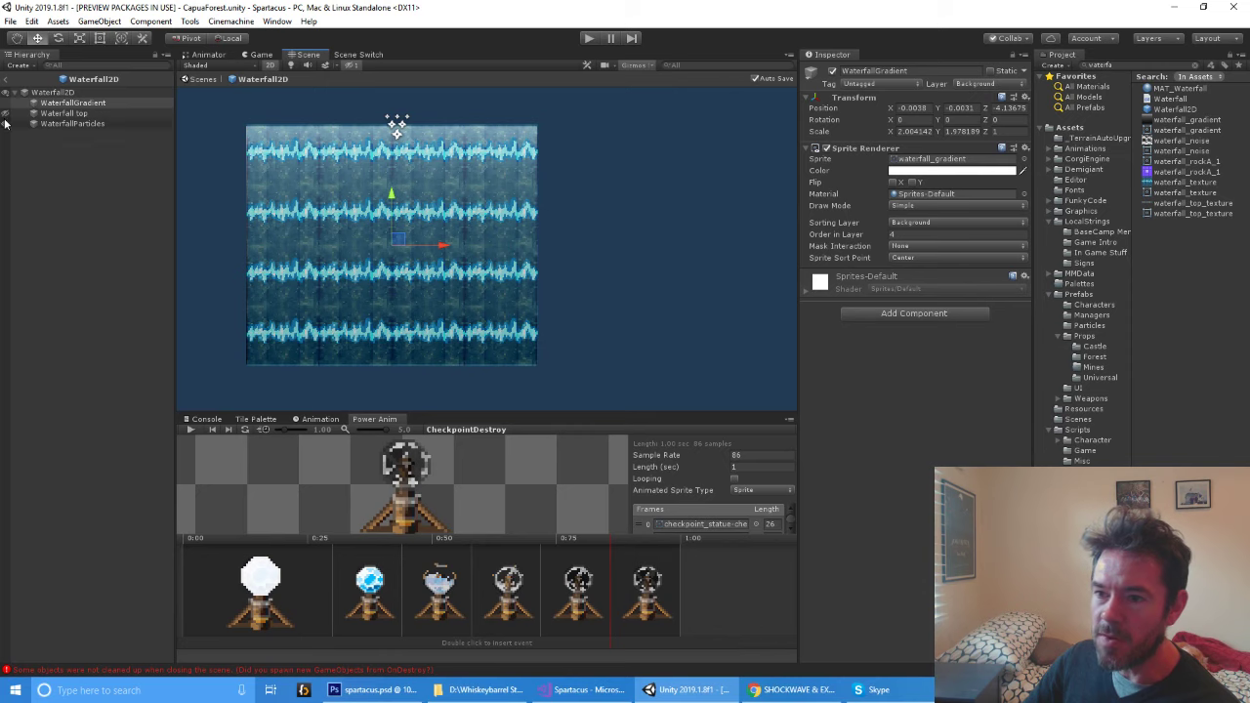
# Stretch the WaterfallGradient sprite sideways past the waterfall texture, to an X scale of about 2.62, and undo the stretch
pyautogui.scroll(5, 298, 108)
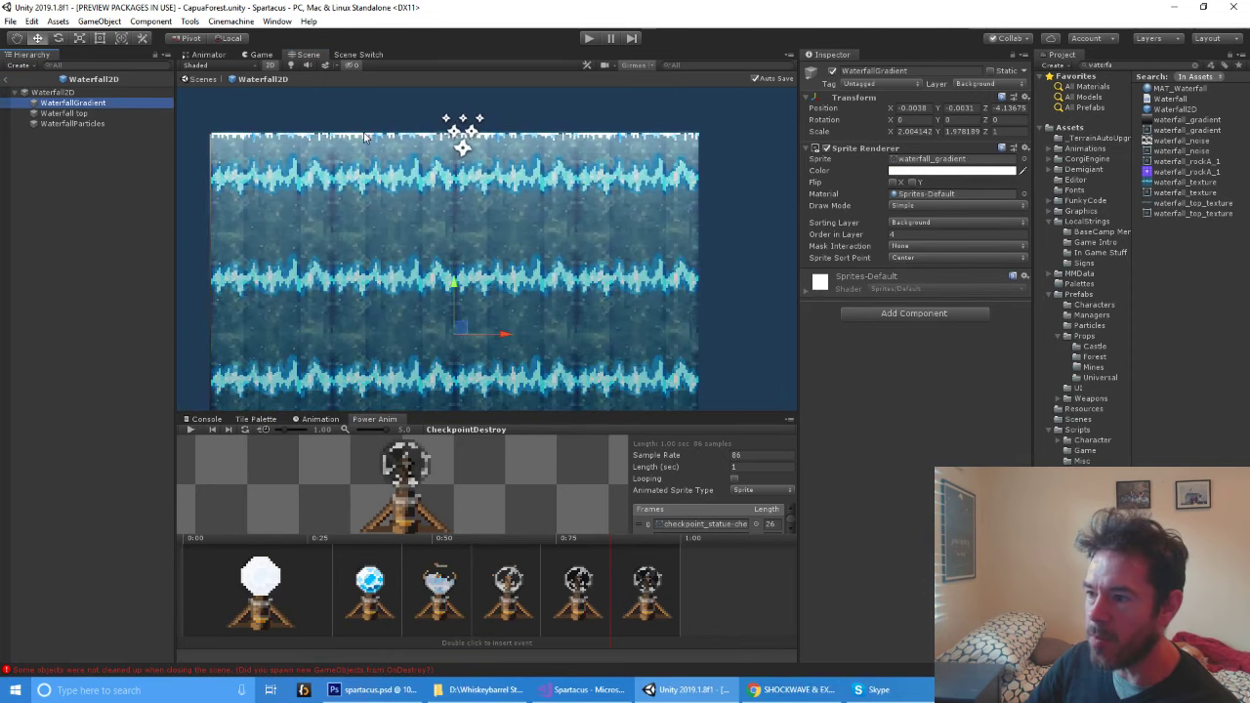
pyautogui.scroll(-2, 364, 136)
pyautogui.press('t')
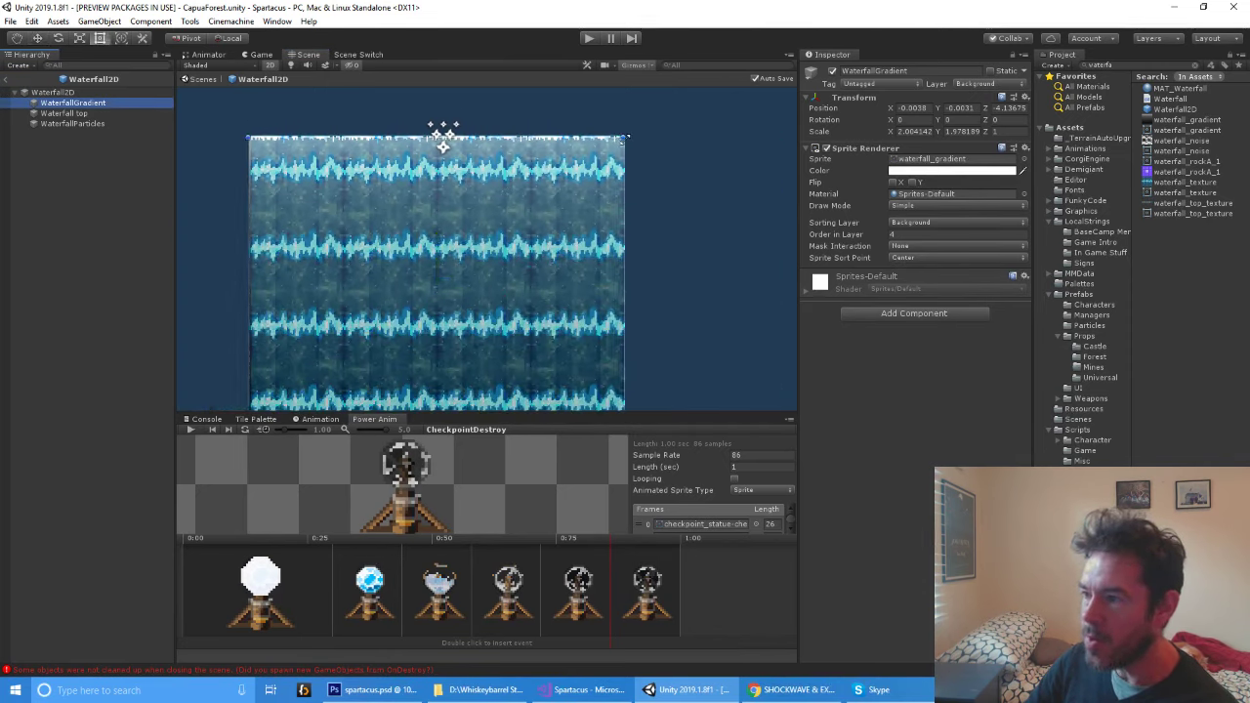
pyautogui.moveTo(621, 147); pyautogui.dragTo(737, 150)
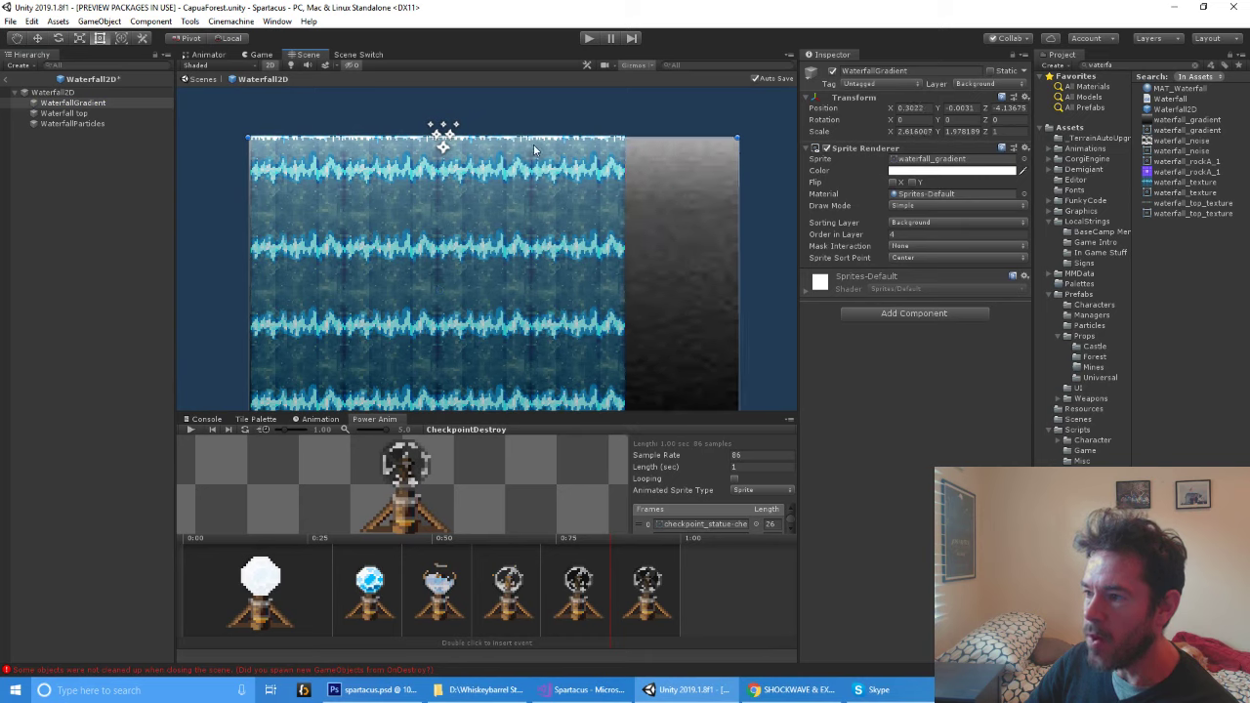
pyautogui.hotkey('ctrl', 'z')
# Enlarge the tiled Waterfall top sprite to about 8.04 by 0.24 and undo the resize
pyautogui.click(84, 113)
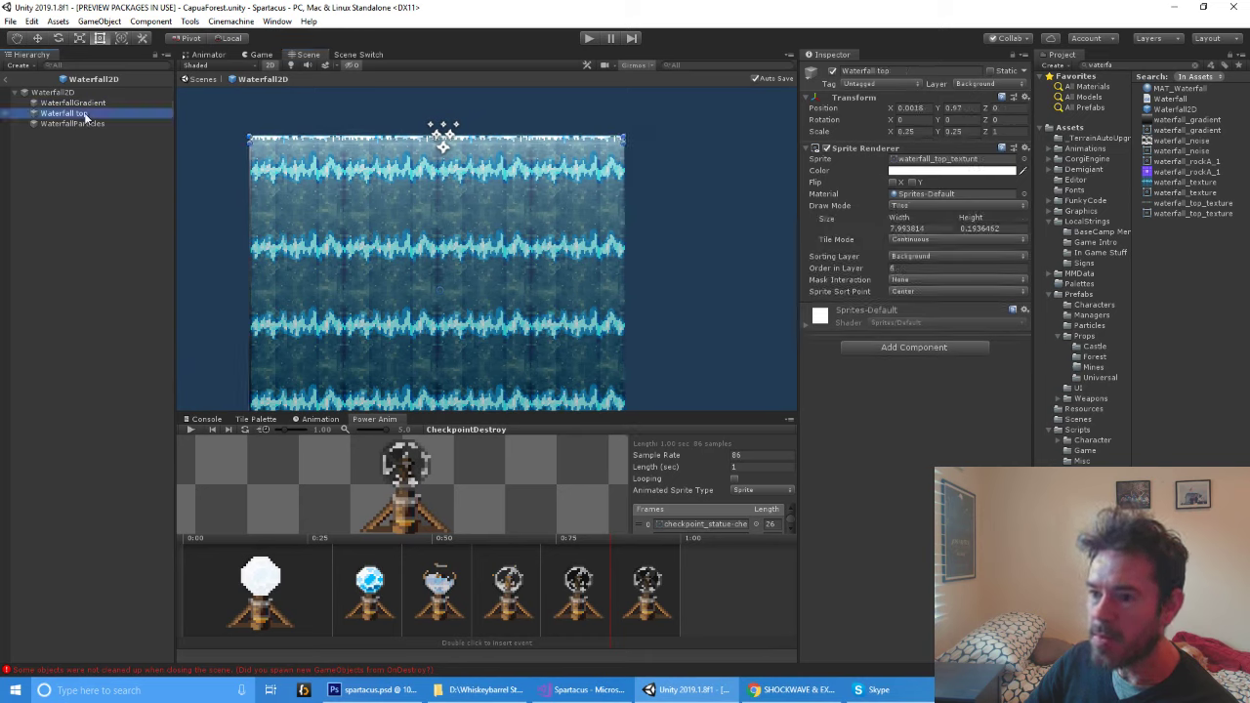
pyautogui.moveTo(626, 145)
pyautogui.mouseDown()
pyautogui.moveTo(771, 155)
pyautogui.moveTo(743, 209)
pyautogui.moveTo(727, 412)
pyautogui.moveTo(734, 142)
pyautogui.moveTo(793, 141)
pyautogui.moveTo(632, 152)
pyautogui.mouseUp()
pyautogui.hotkey('ctrl', 'z')
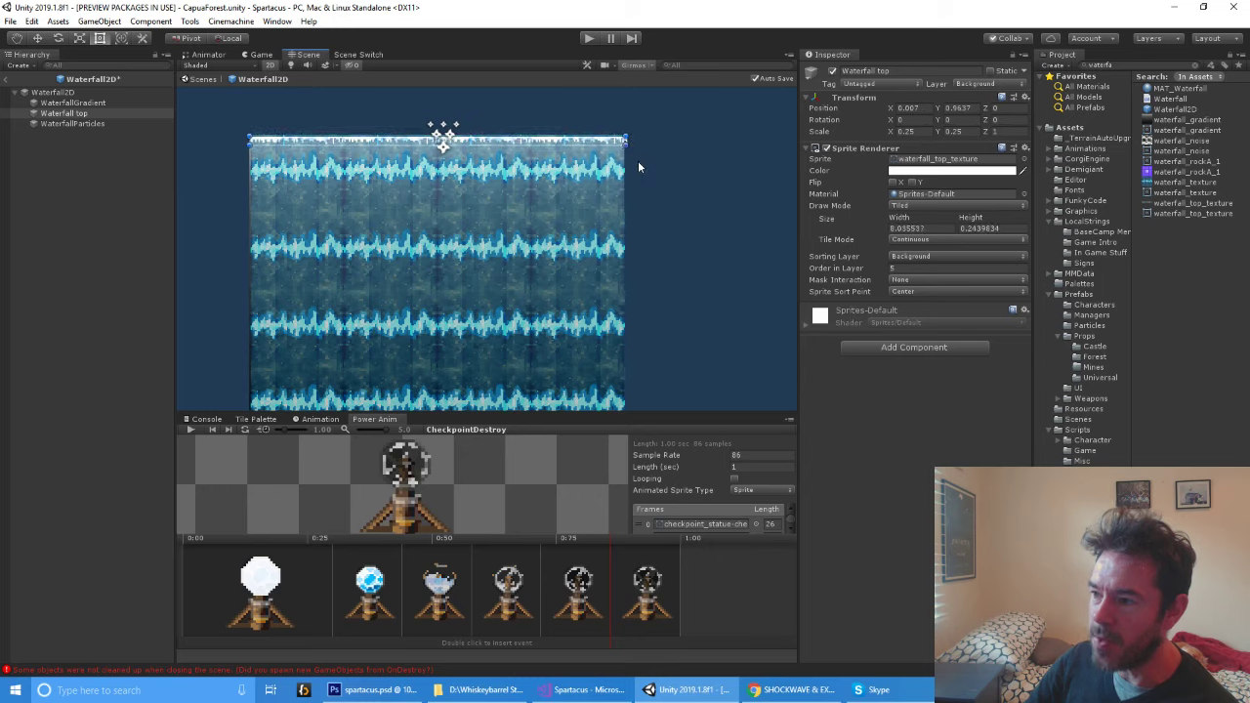
pyautogui.hotkey('ctrl', 'z')
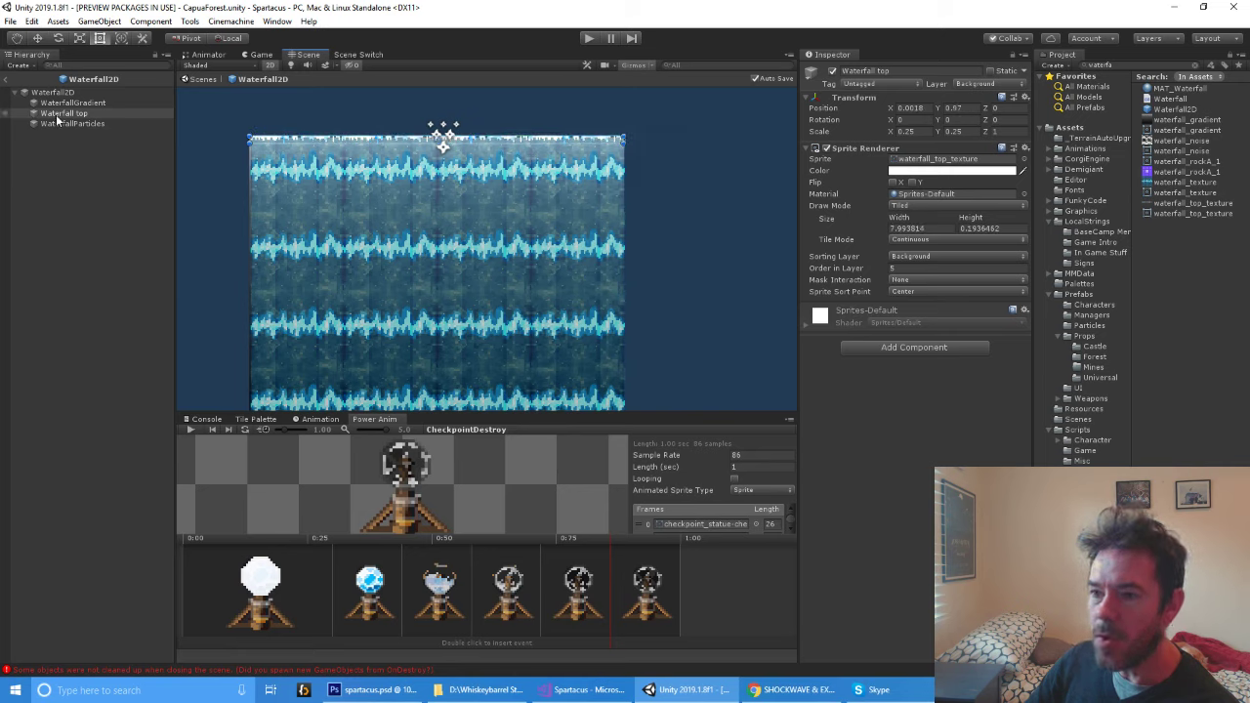
# Inspect the WaterfallParticles particle system and open the WBSWater script attached to the Waterfall2D root in Visual Studio
pyautogui.click(61, 123)
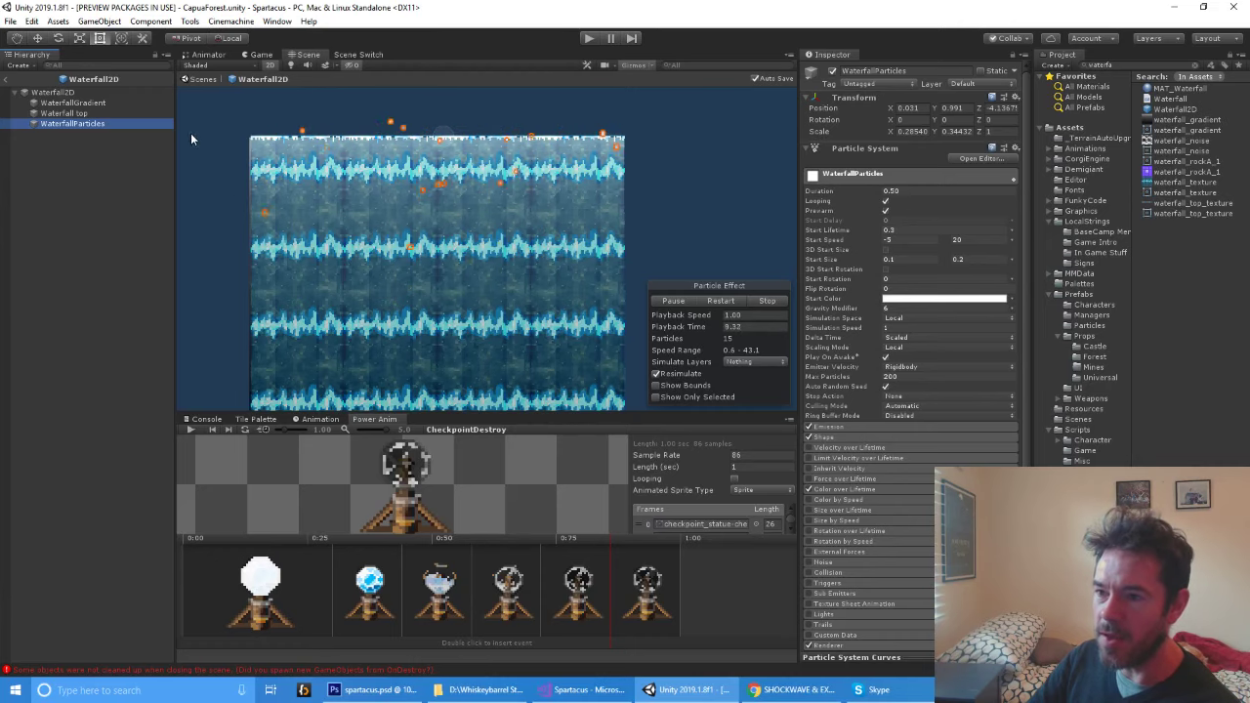
pyautogui.click(78, 92)
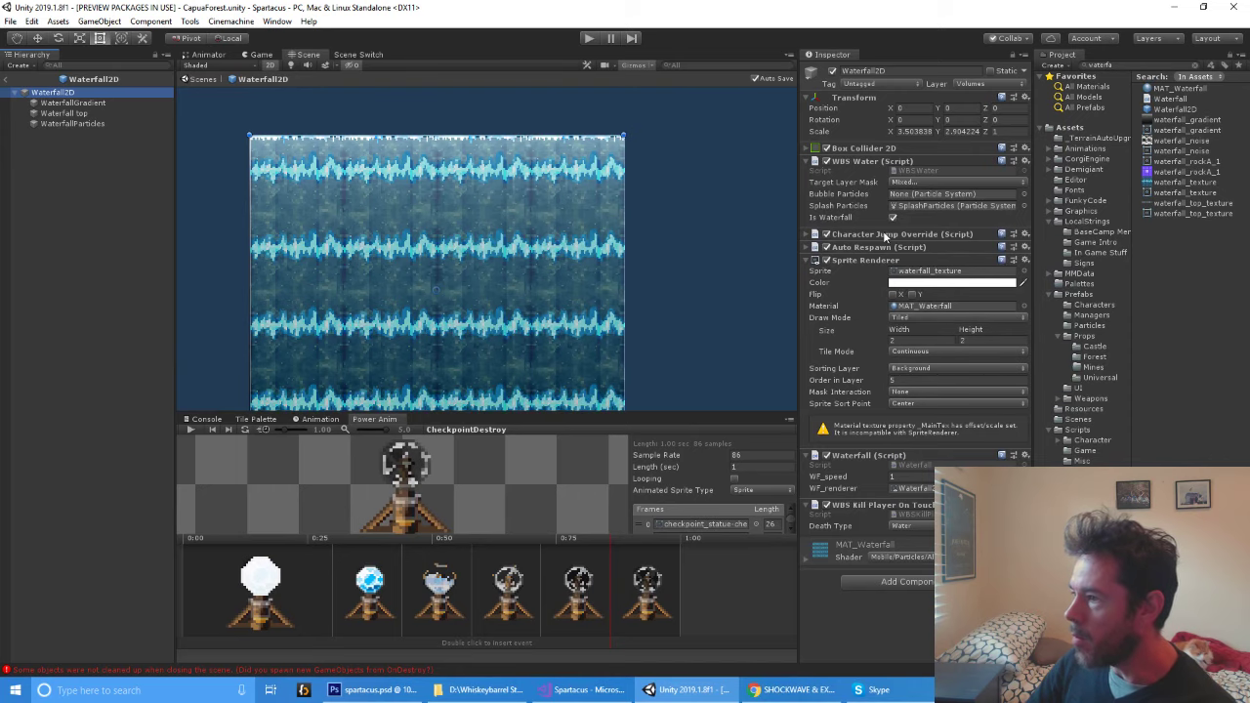
pyautogui.click(914, 171)
pyautogui.doubleClick(916, 174)
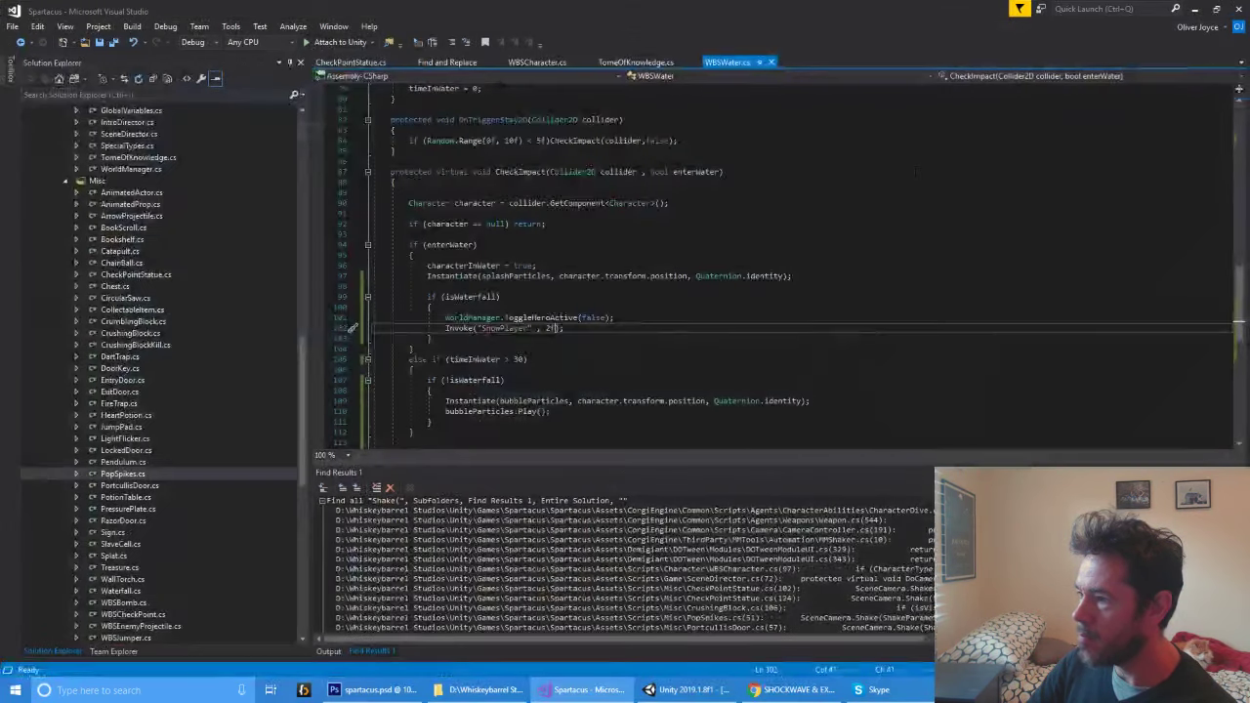
# Read through the trigger and CheckImpact code in WBSWater.cs, close the file and switch back to Unity
pyautogui.scroll(-6, 738, 260)
pyautogui.scroll(7, 738, 260)
pyautogui.scroll(13, 737, 261)
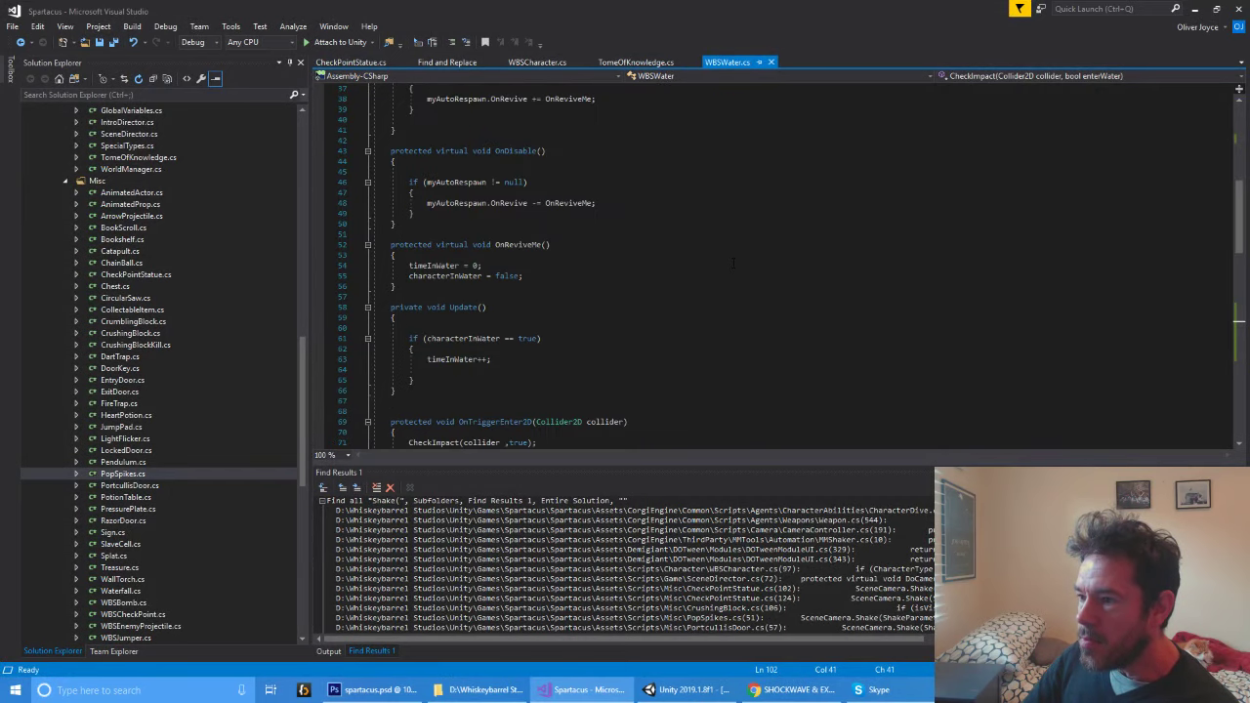
pyautogui.scroll(7, 733, 261)
pyautogui.scroll(-16, 733, 261)
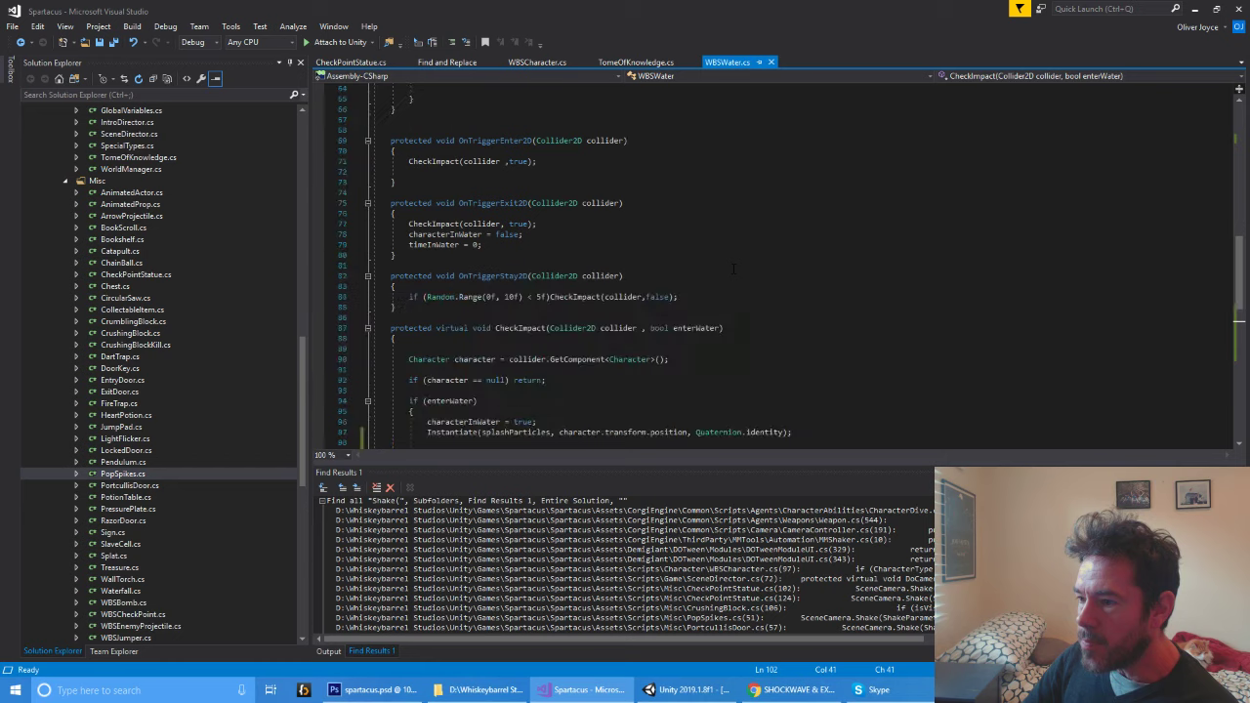
pyautogui.click(723, 265)
pyautogui.hotkey('ctrl', 'F4')
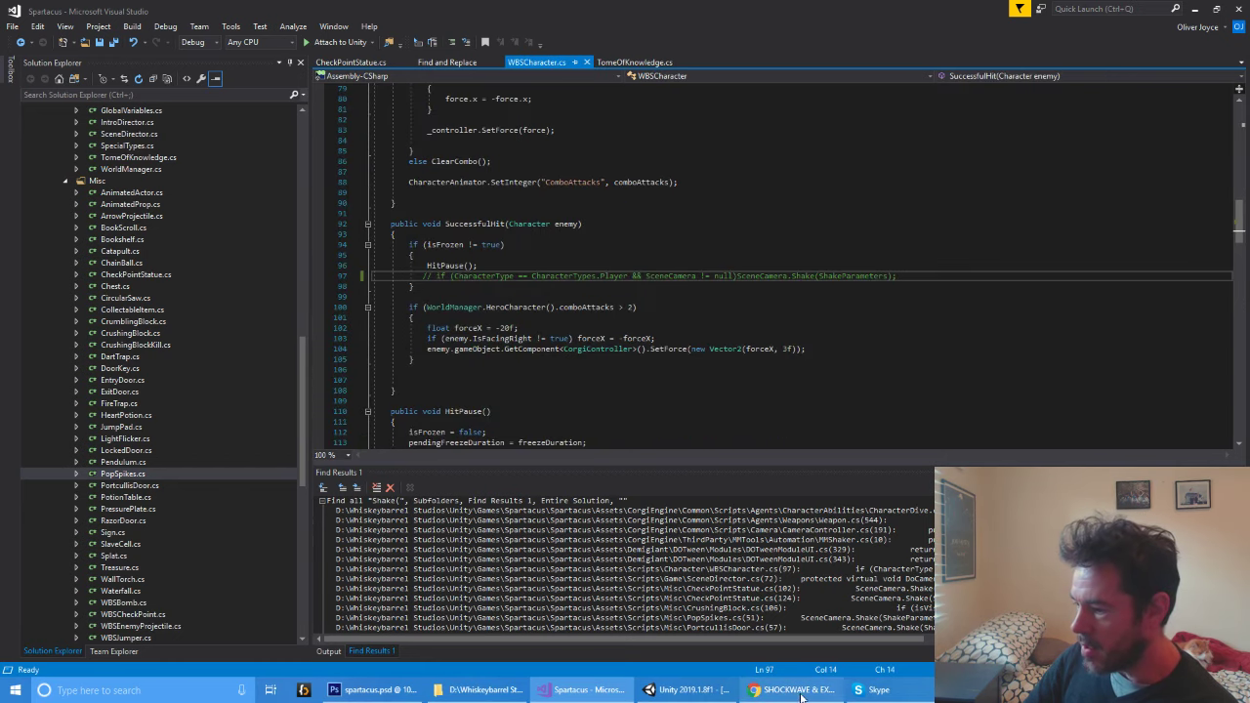
pyautogui.click(697, 687)
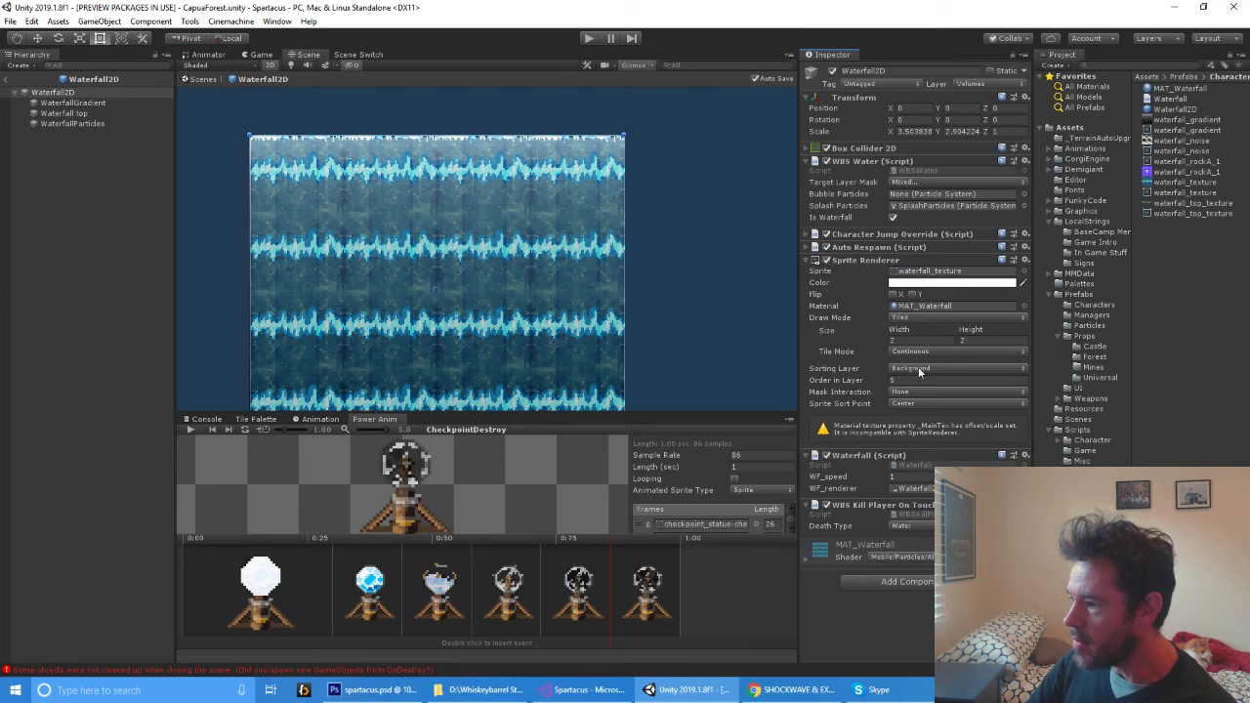
# Open the Waterfall script in Visual Studio, highlight the zero X offset in its SetTextureOffset line, and return to Unity
pyautogui.doubleClick(924, 464)
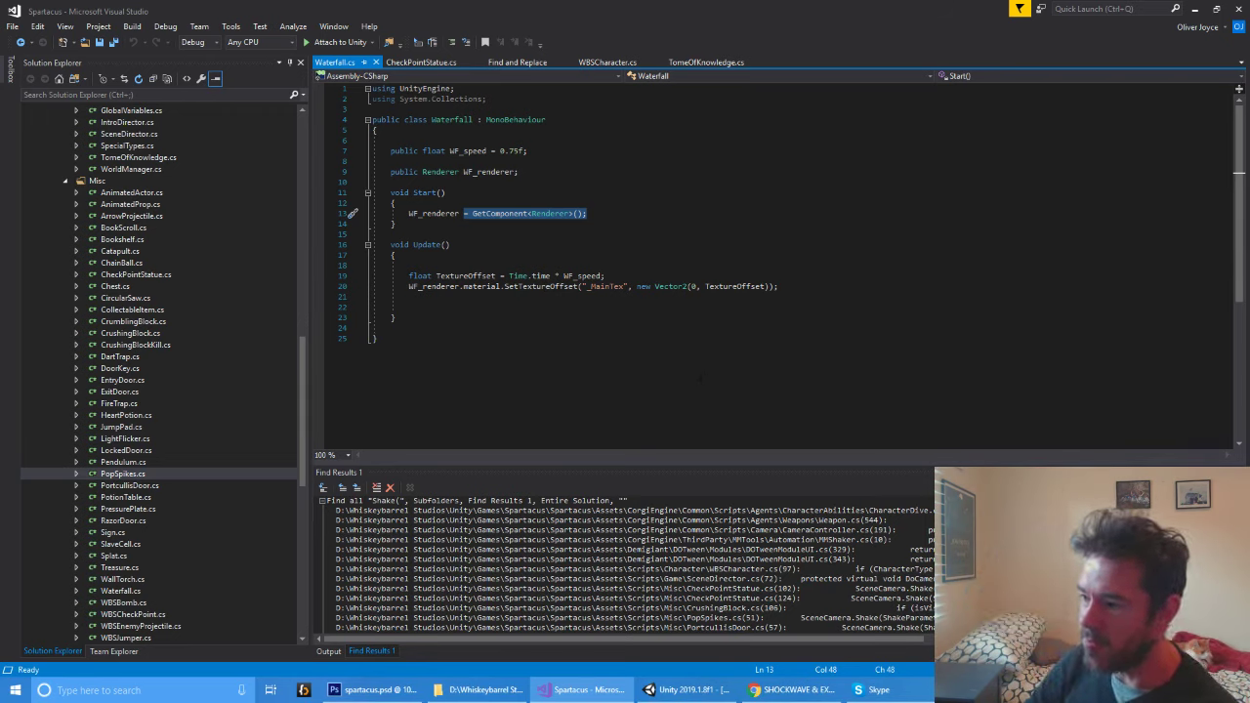
pyautogui.moveTo(697, 287); pyautogui.dragTo(693, 287)
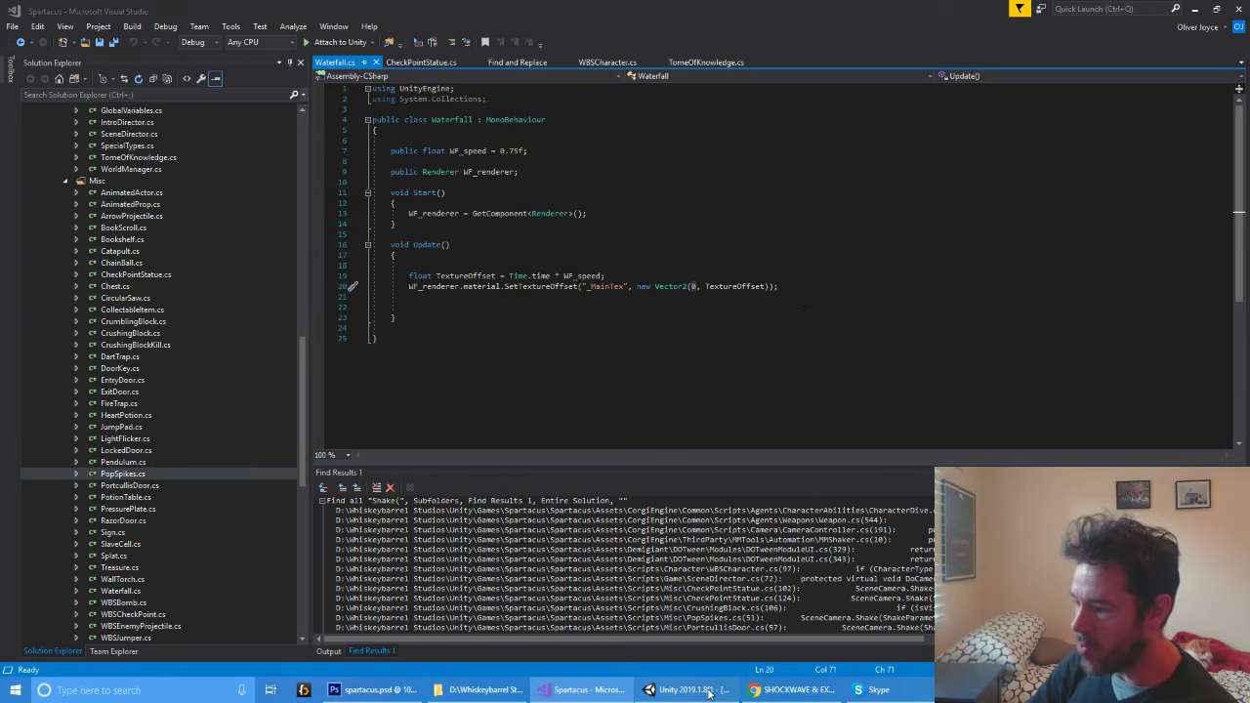
pyautogui.click(689, 689)
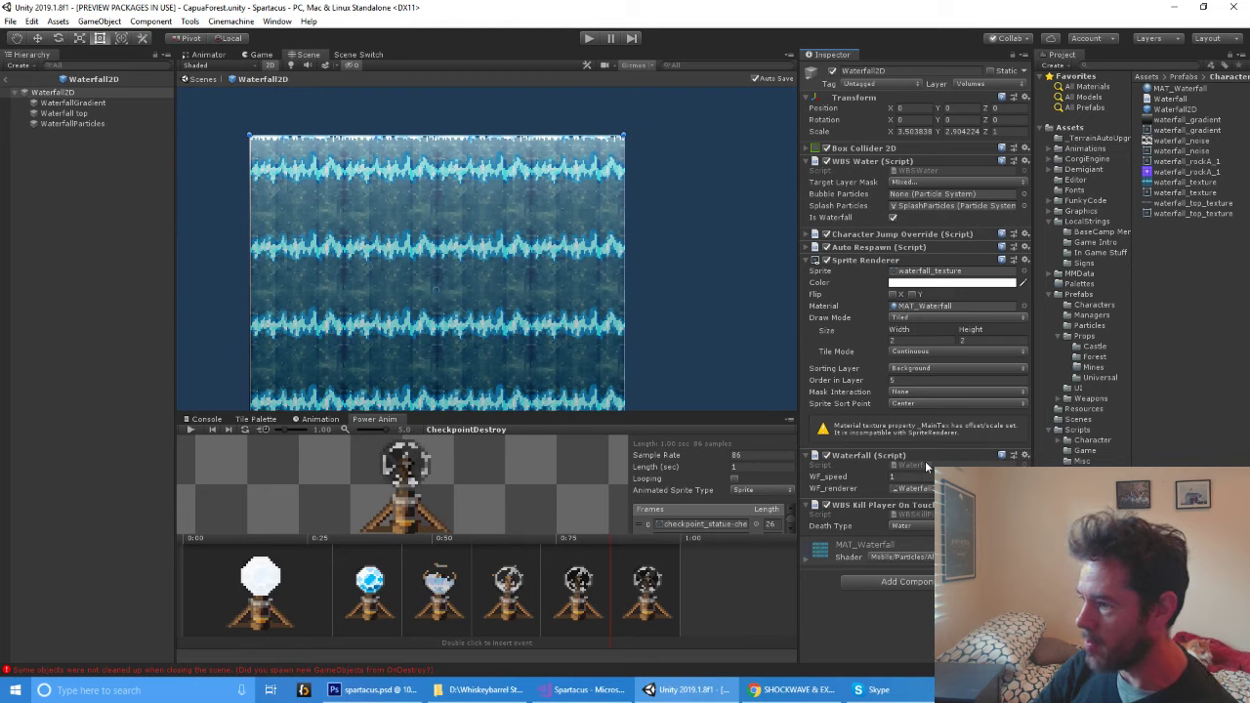
# Expand the MAT_Waterfall material on Waterfall2D to examine its tiling and offset settings
pyautogui.click(912, 358)
pyautogui.click(914, 361)
pyautogui.click(822, 557)
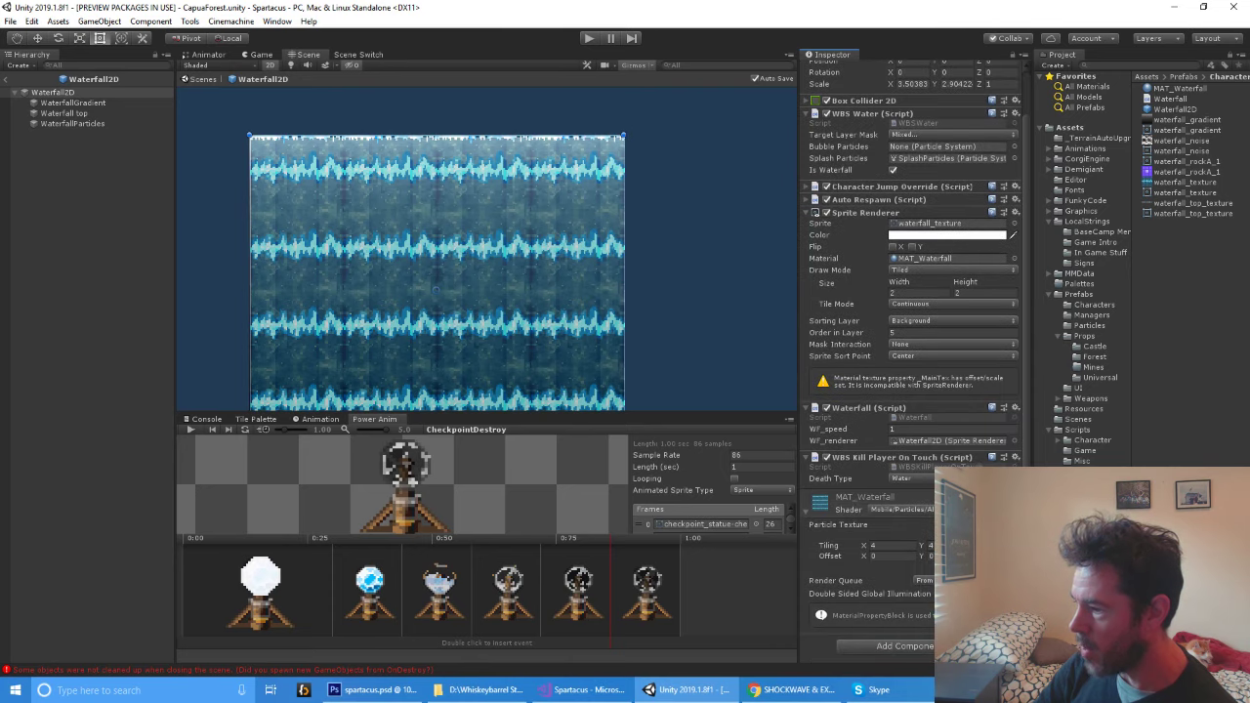
# Open the waterfall_texture image in Photoshop to view it, close it and return to Waterfall2D's components in Unity
pyautogui.doubleClick(1184, 181)
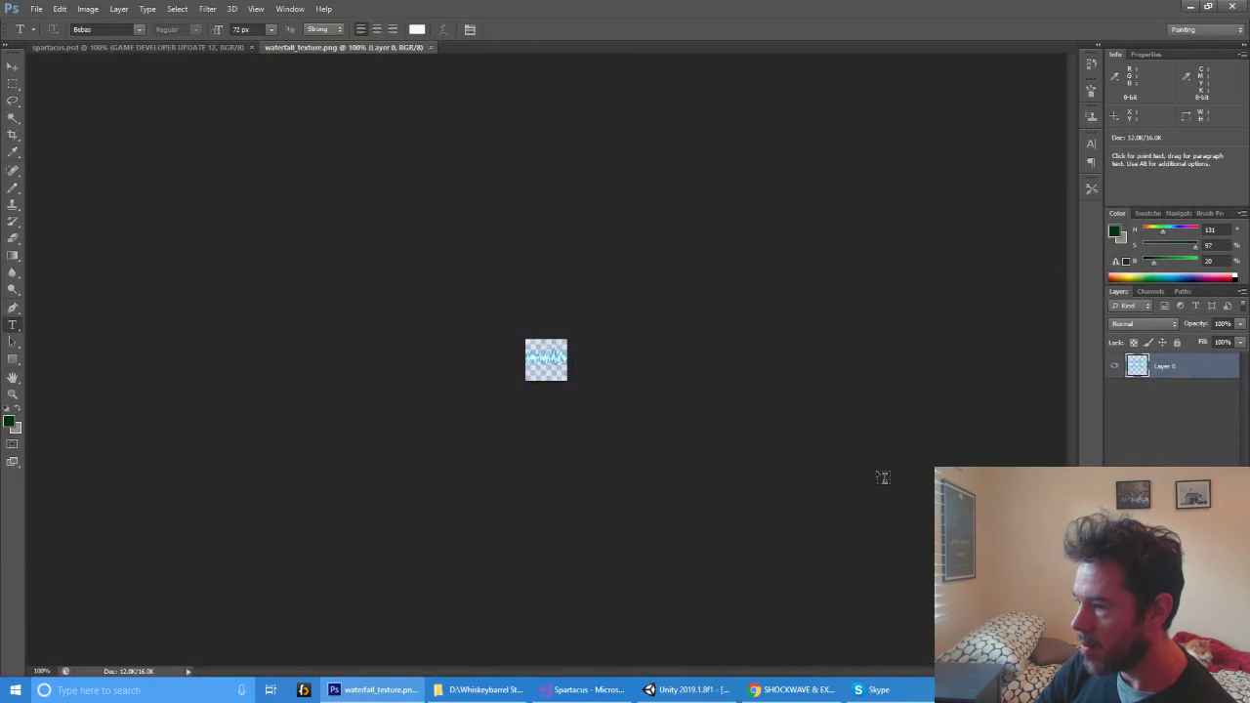
pyautogui.hotkey('ctrl', 'w')
pyautogui.click(715, 694)
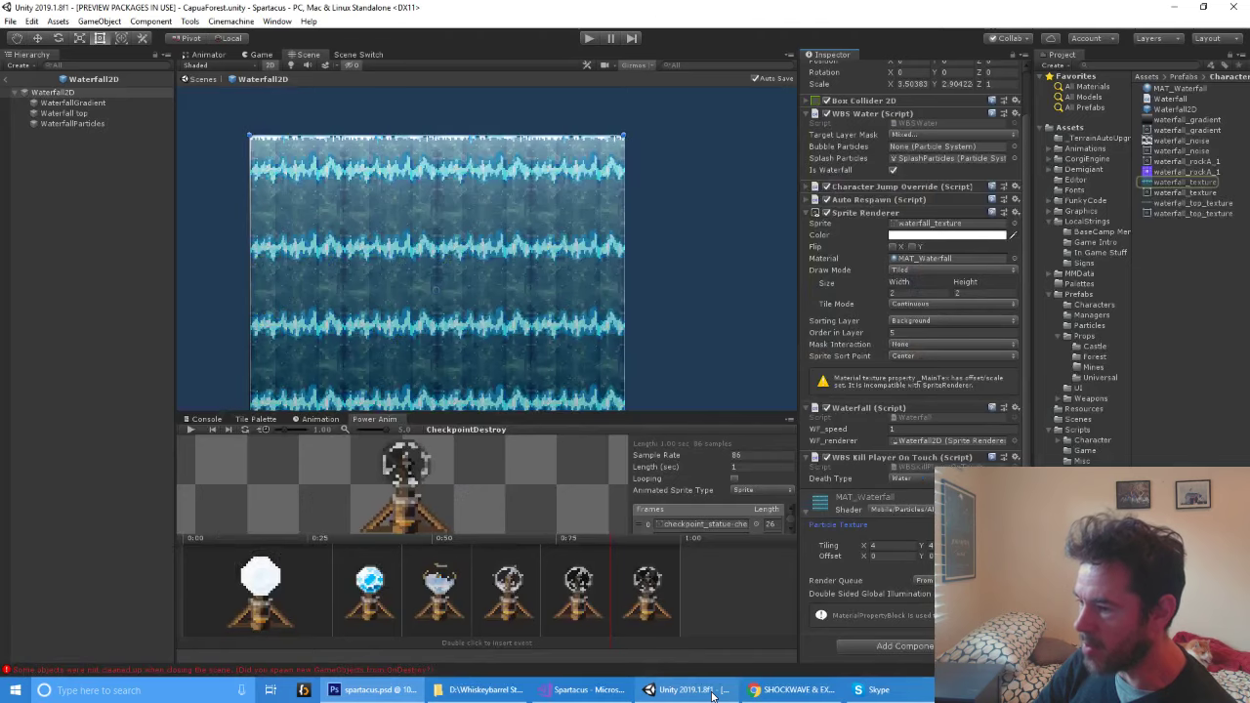
pyautogui.scroll(2, 972, 446)
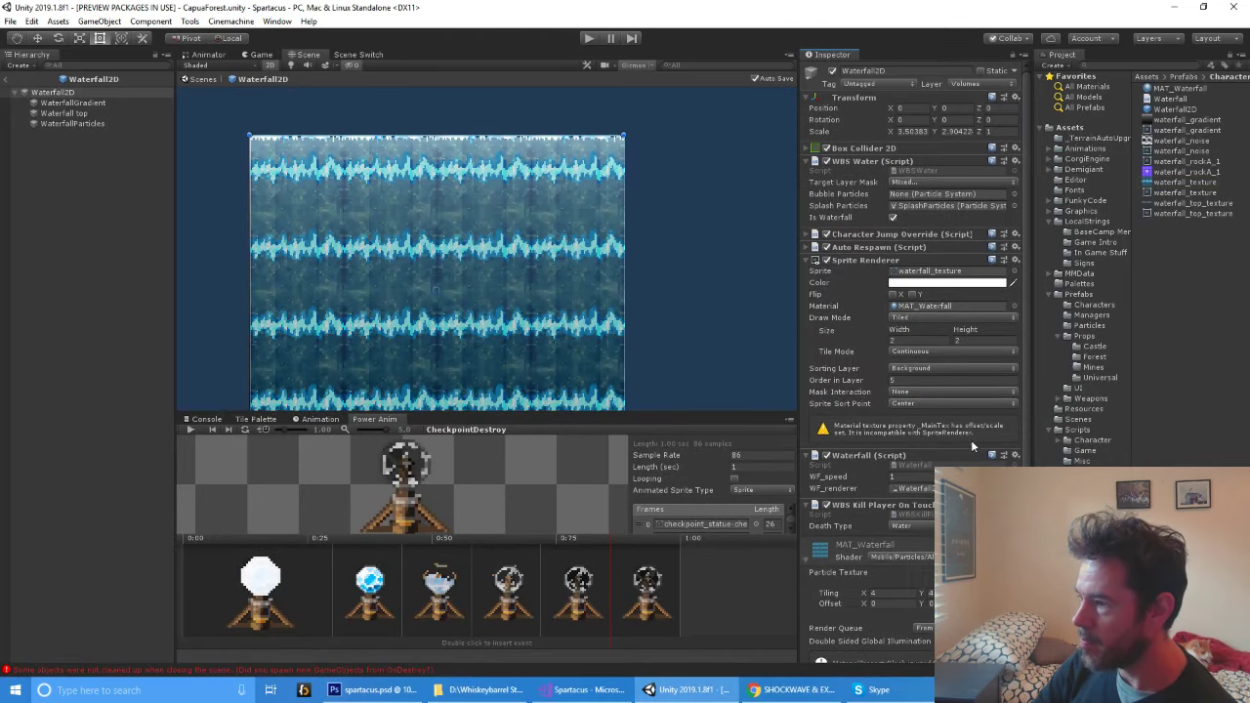
# Show the import settings of waterfall_texture and check its Wrap Mode options without changing the Repeat setting
pyautogui.click(1179, 183)
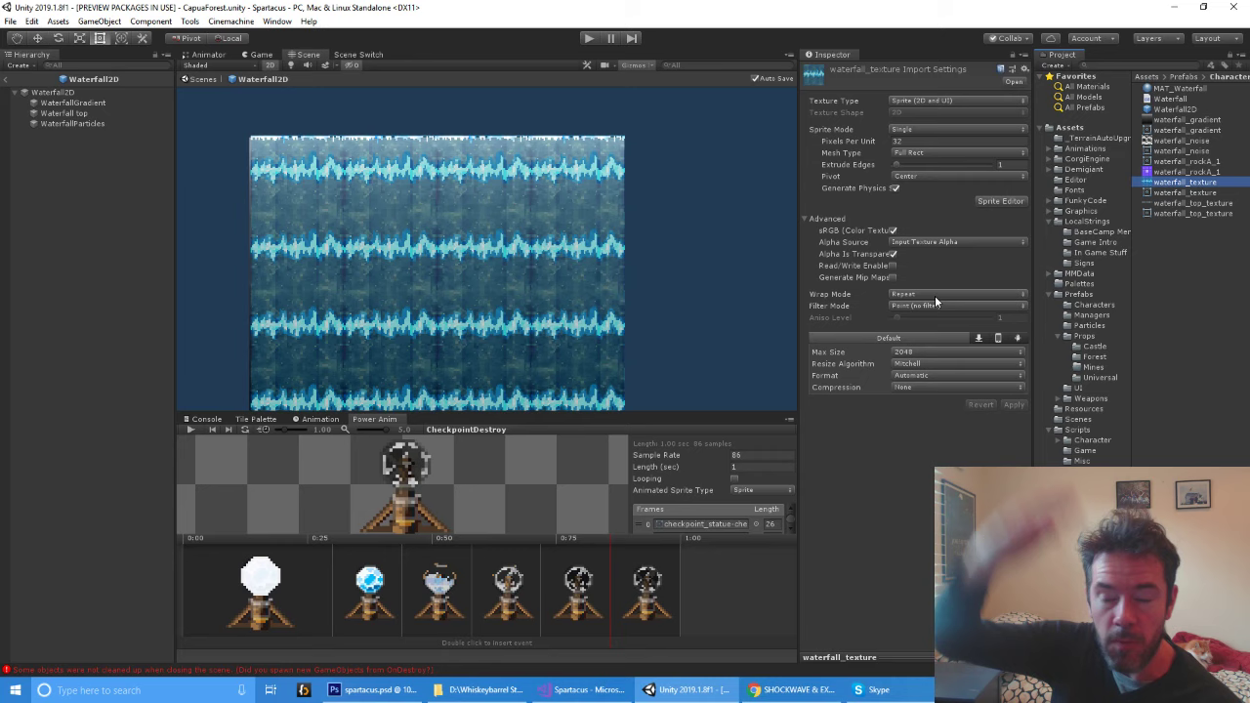
pyautogui.click(978, 295)
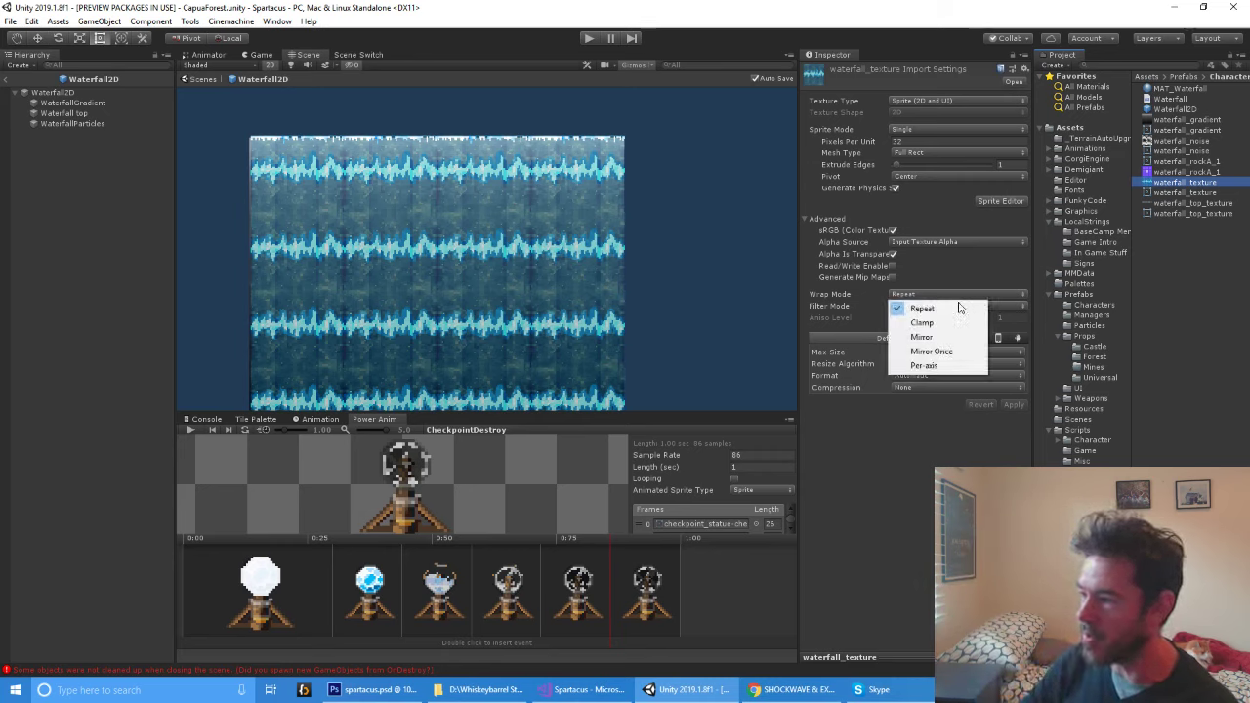
pyautogui.click(942, 272)
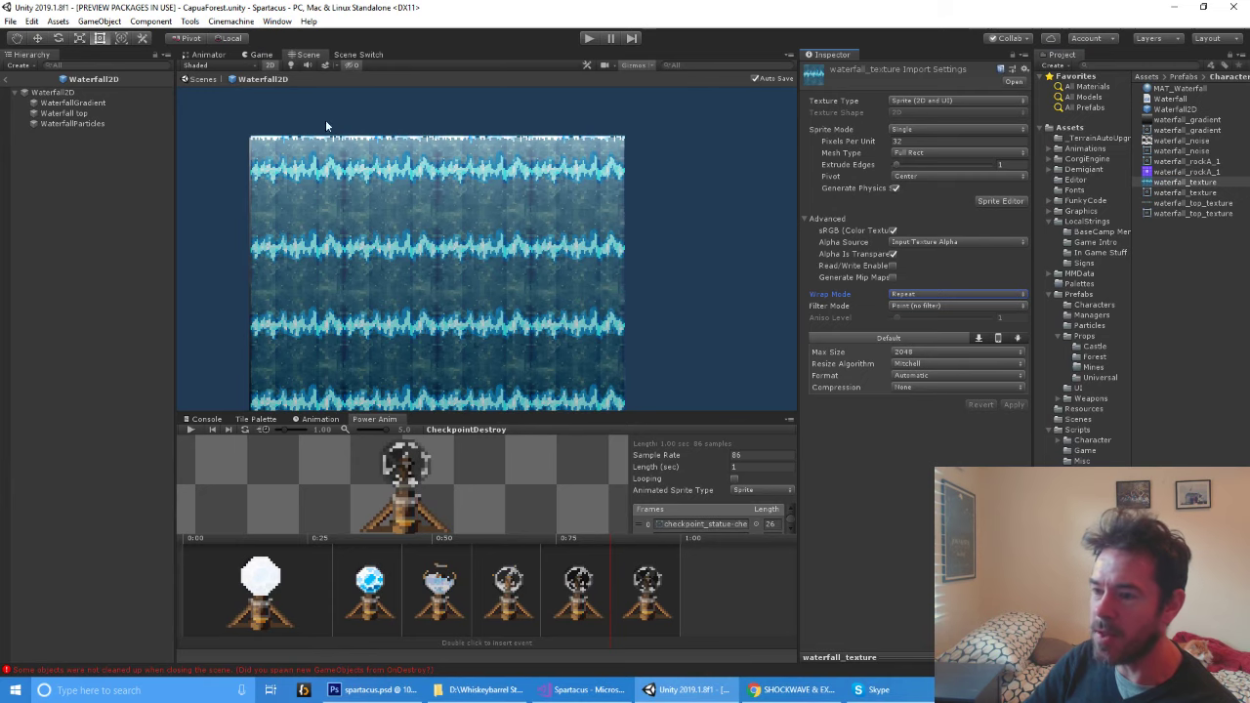
# Leave the Waterfall2D prefab for the CapuaForest scene and start play mode to test the level
pyautogui.click(204, 80)
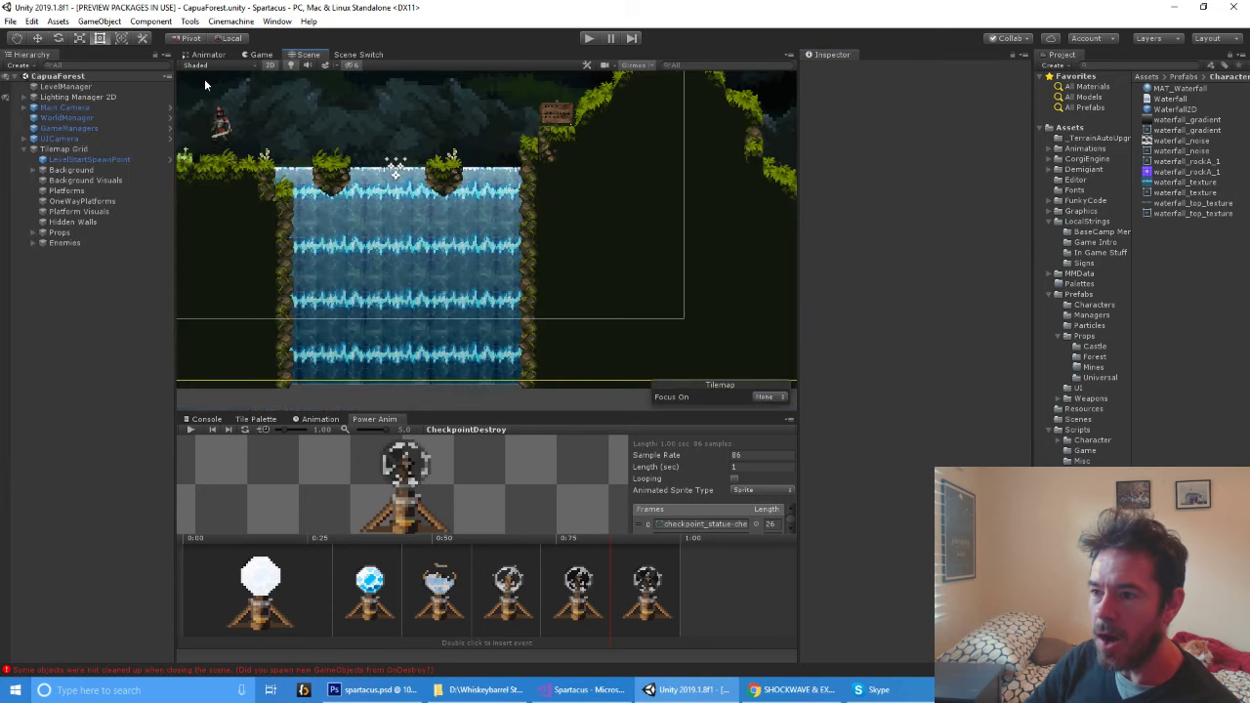
pyautogui.scroll(-10, 344, 191)
pyautogui.moveTo(390, 252); pyautogui.dragTo(631, 337)
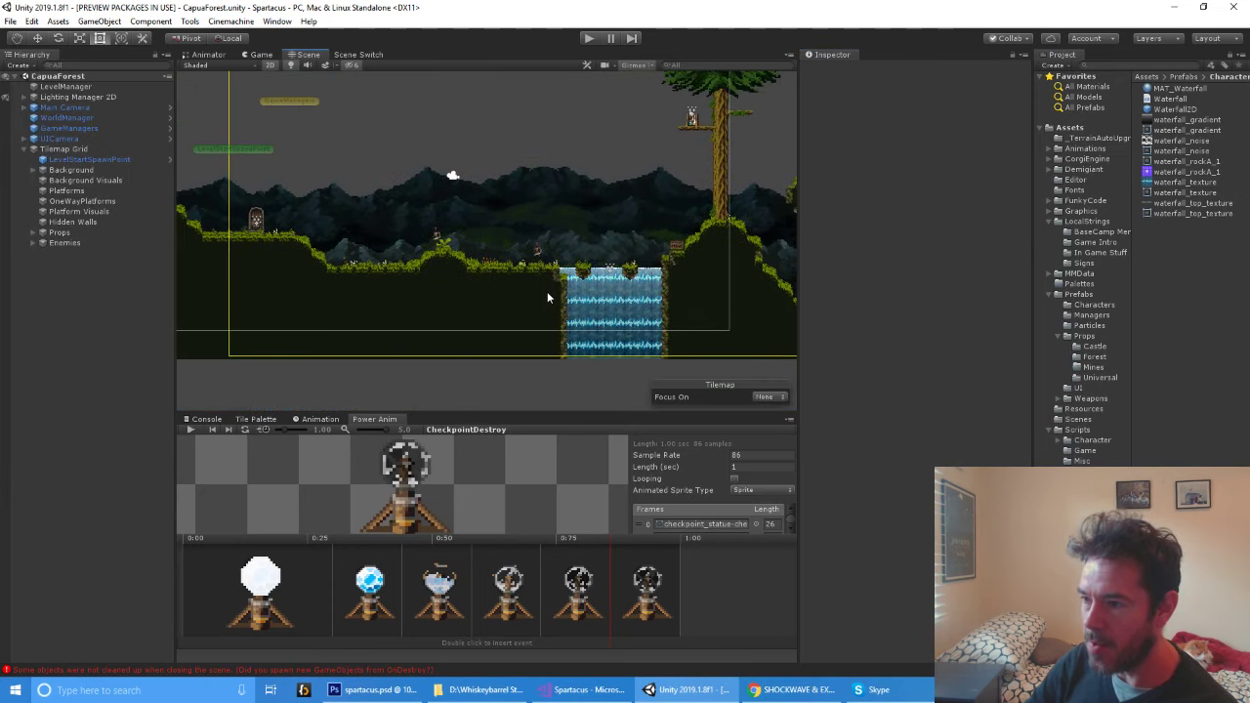
pyautogui.scroll(5, 547, 291)
pyautogui.moveTo(511, 204); pyautogui.dragTo(599, 261)
pyautogui.click(589, 40)
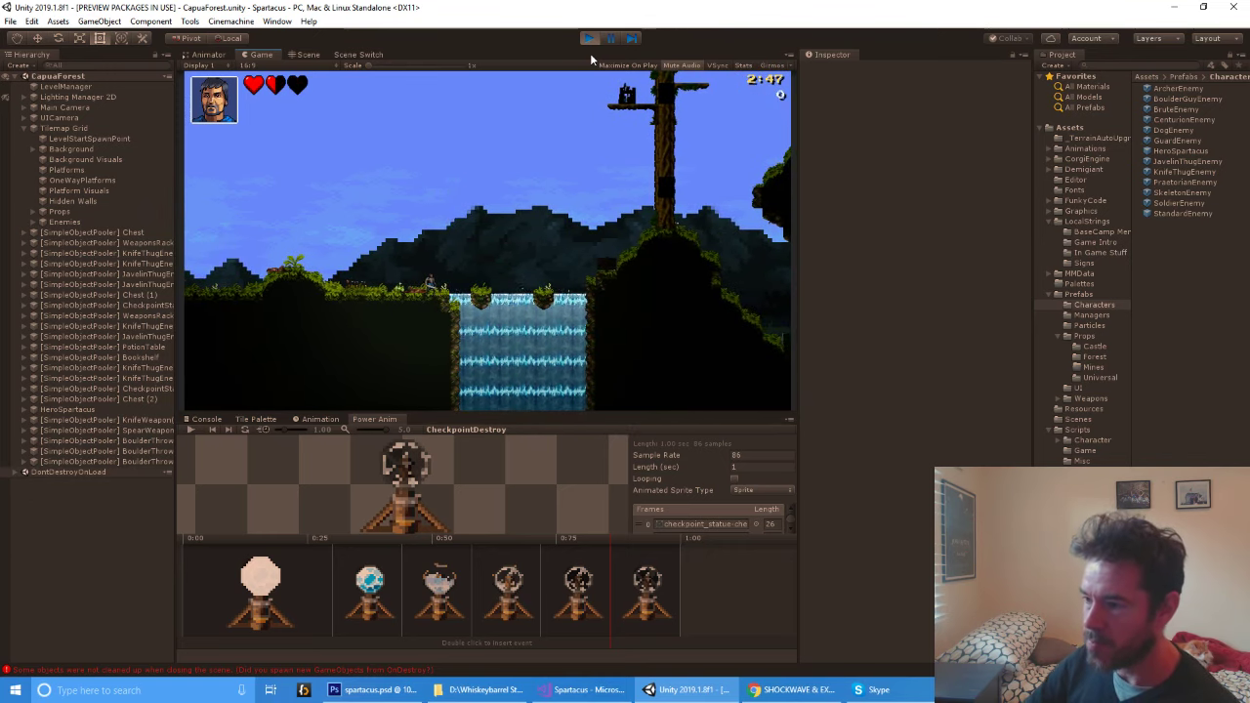
# Enlarge the Game view to a 1.4x scale to examine the running waterfall and restore it to 1x
pyautogui.click(374, 65)
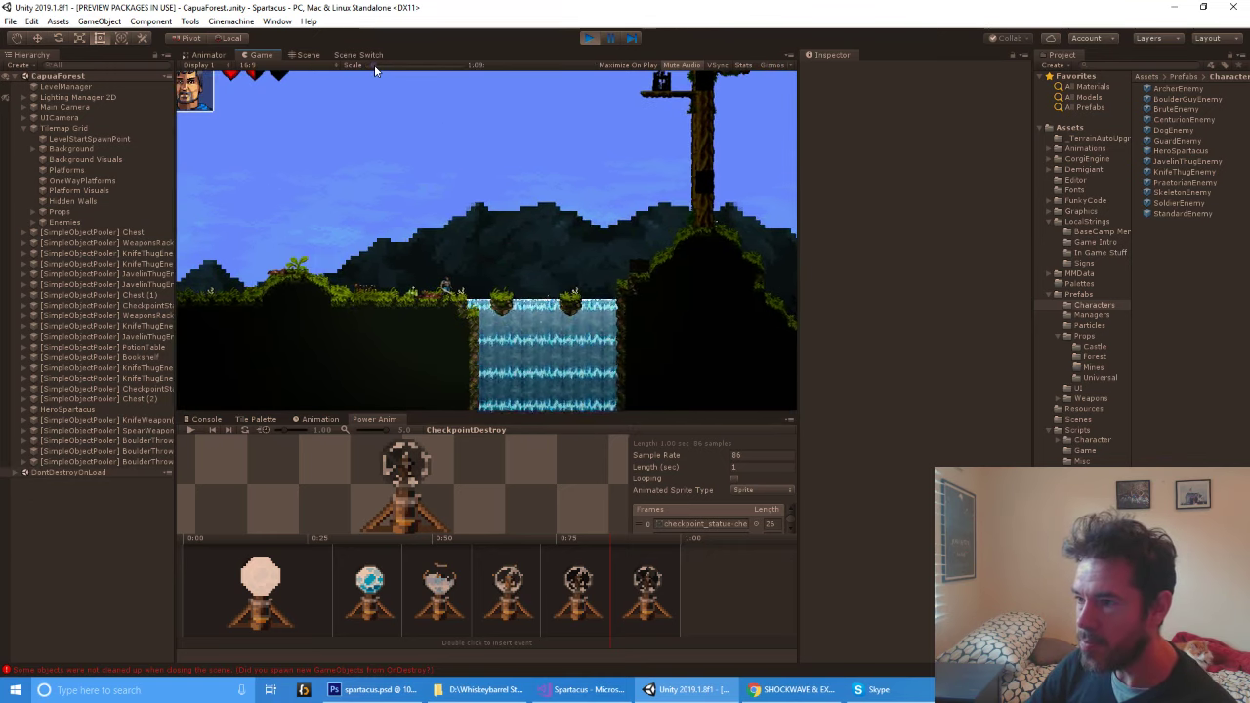
pyautogui.moveTo(374, 64); pyautogui.dragTo(390, 66)
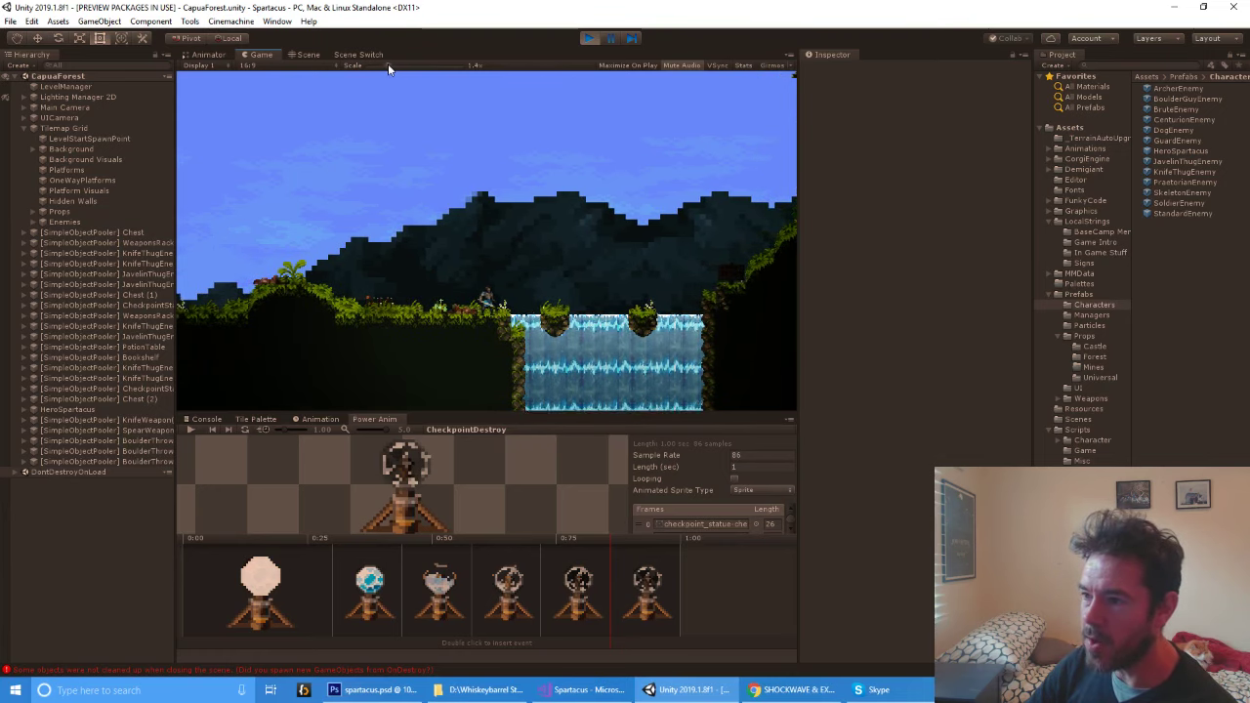
pyautogui.moveTo(388, 63); pyautogui.dragTo(368, 64)
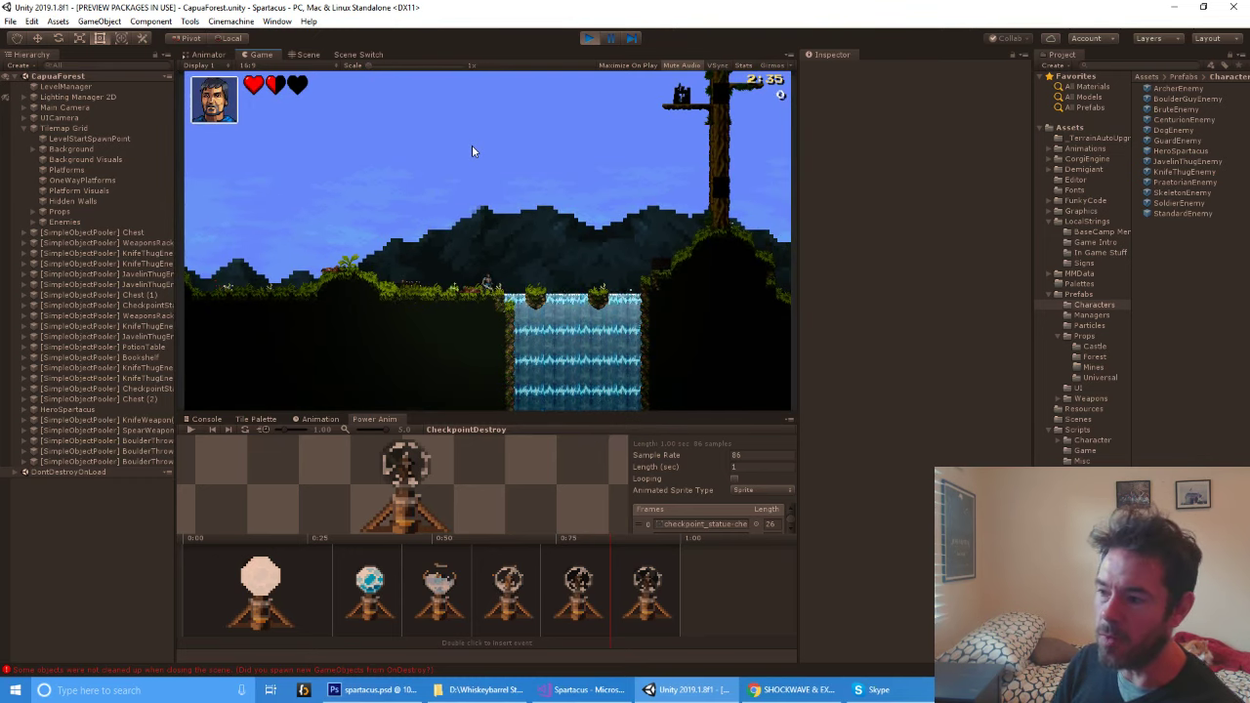
# Move the hero across the waterfall's grassy platforms and past the wooden sign on the far bank
pyautogui.press('Right')
pyautogui.press('Right')
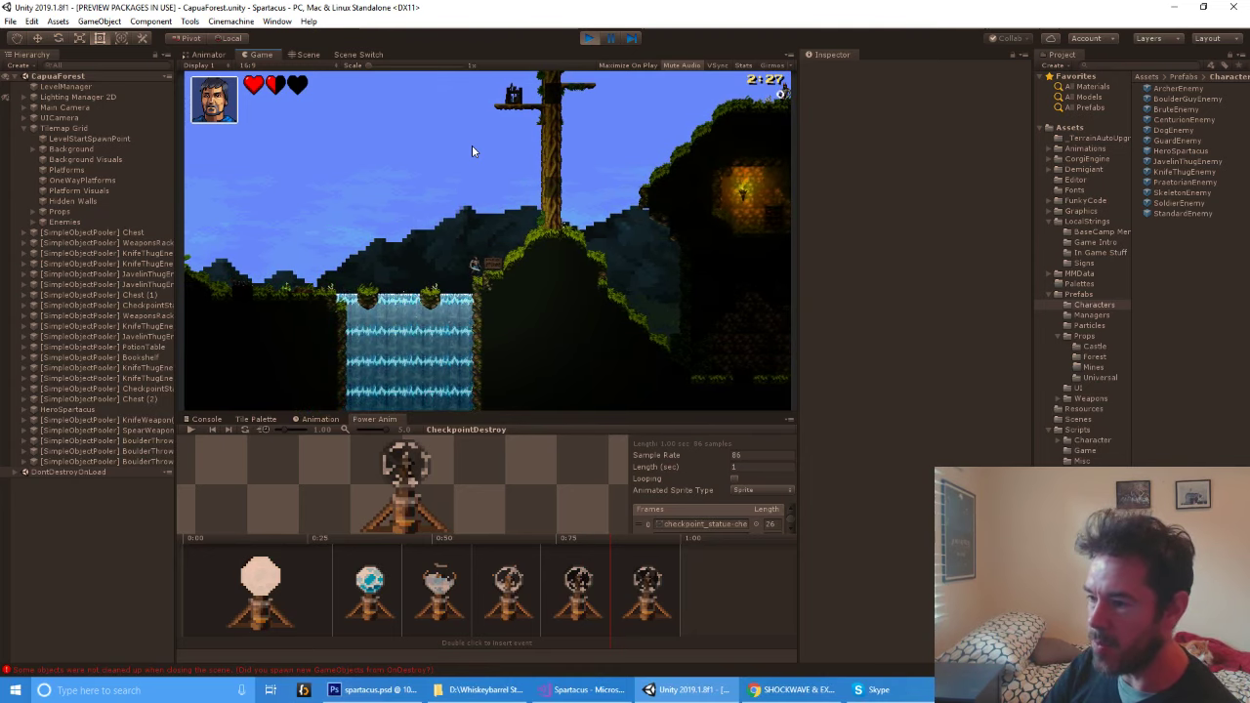
pyautogui.press('Right')
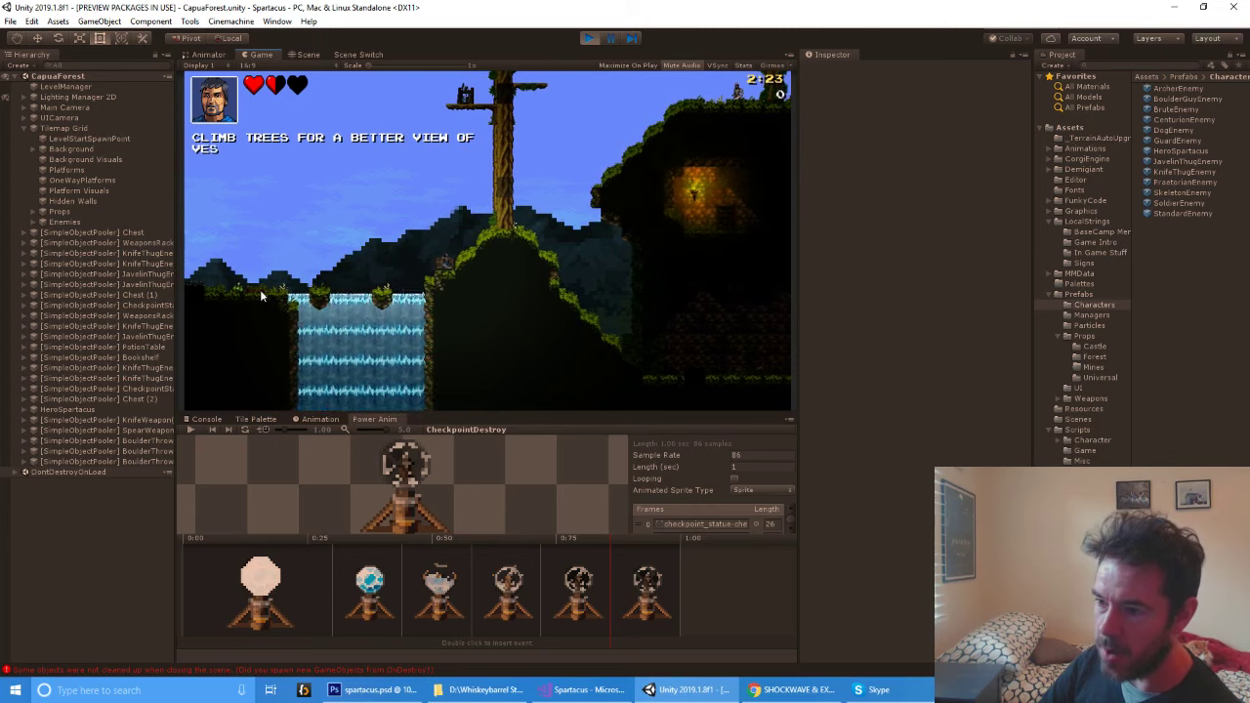
pyautogui.press('Right')
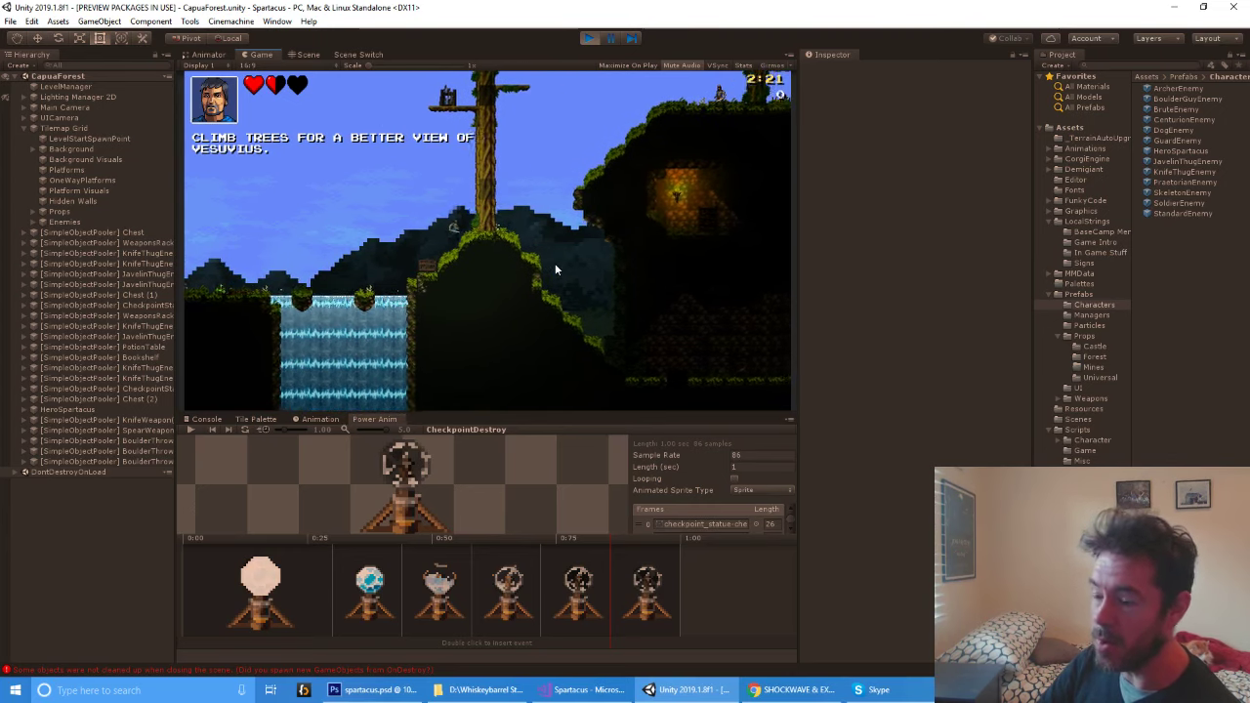
# Climb the tall tree, collect the daggers from the weapons rack on its branch and cross to the opposite branch
pyautogui.press('space')
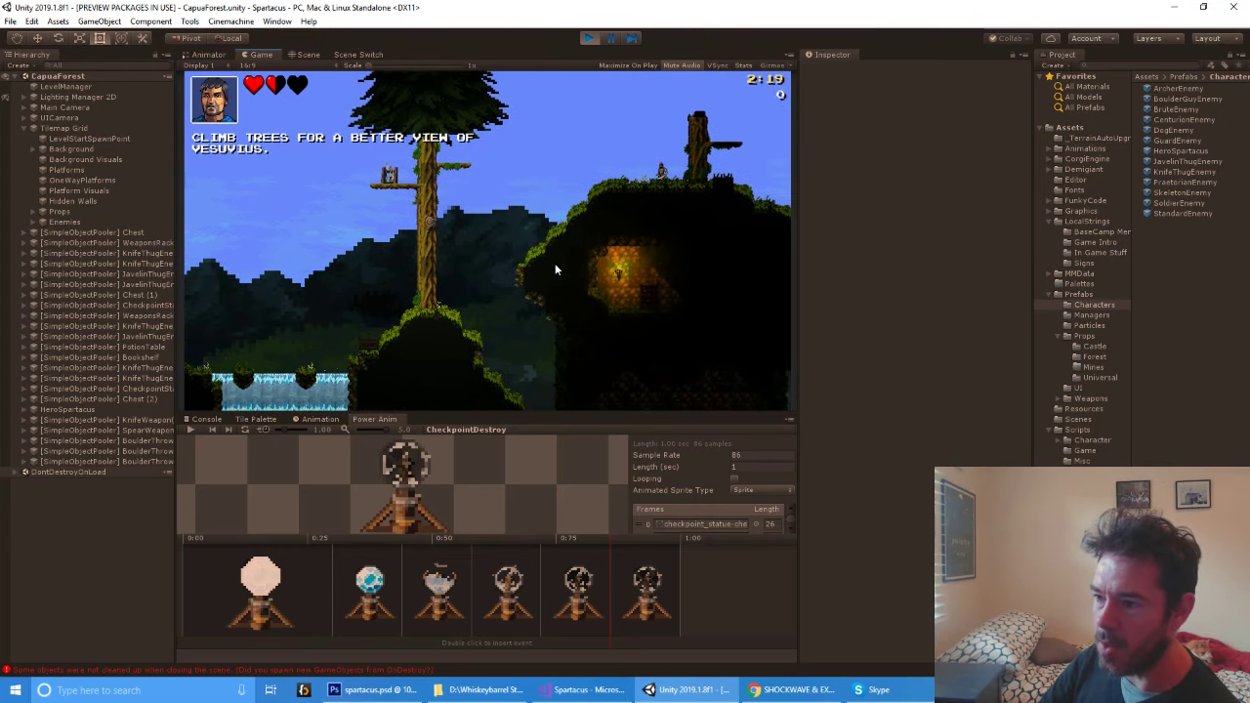
pyautogui.press('Left')
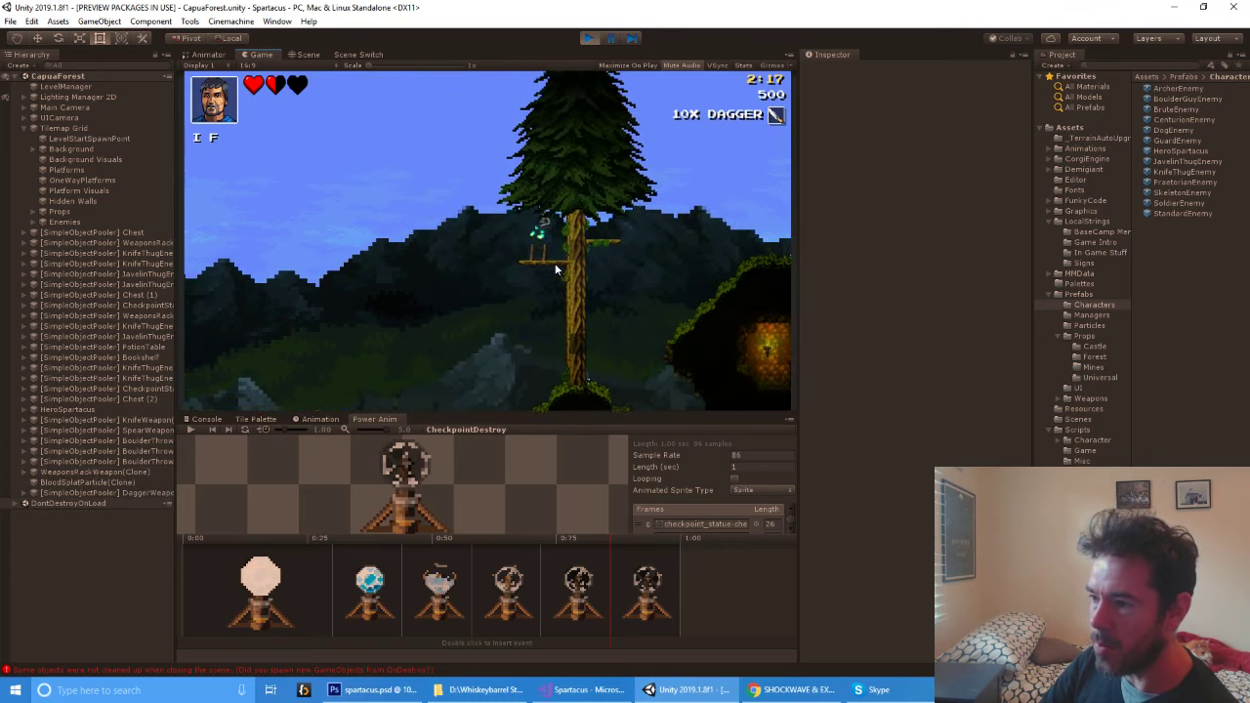
pyautogui.press('Right')
pyautogui.press('space')
pyautogui.press('Right')
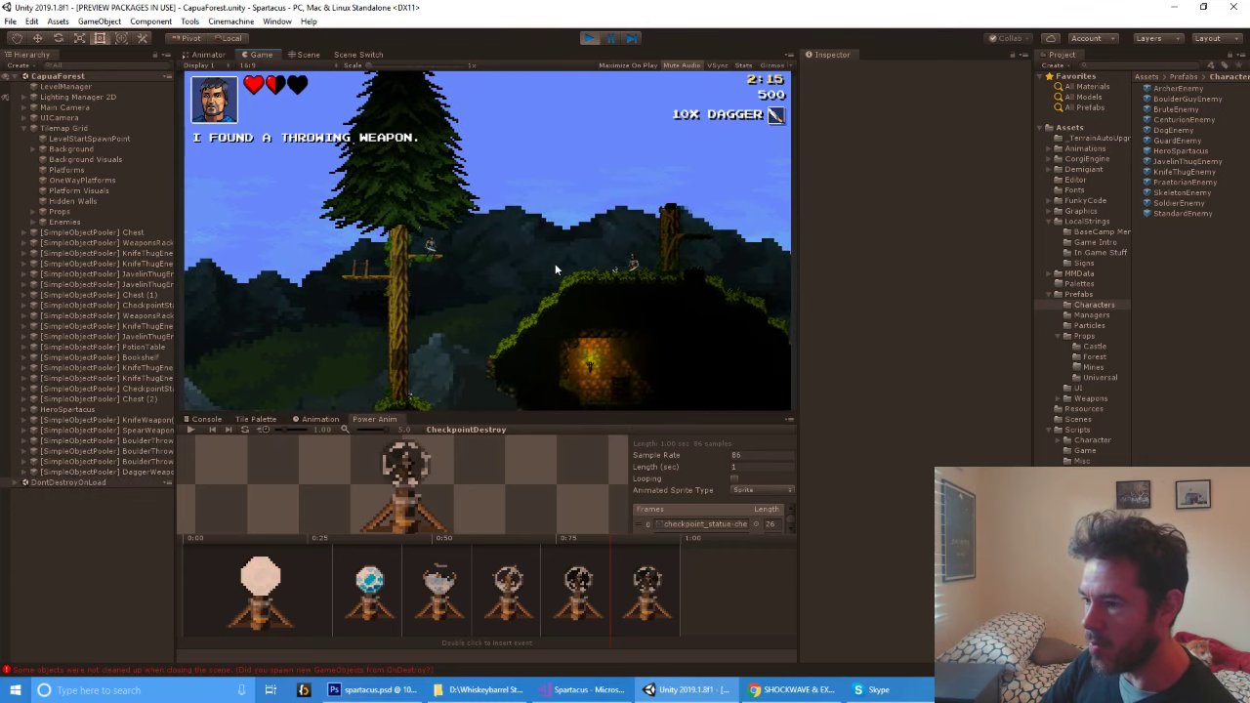
# Throw a dagger from the branch at the enemy on the mound and jump down into the hollow beneath it
pyautogui.press('e')
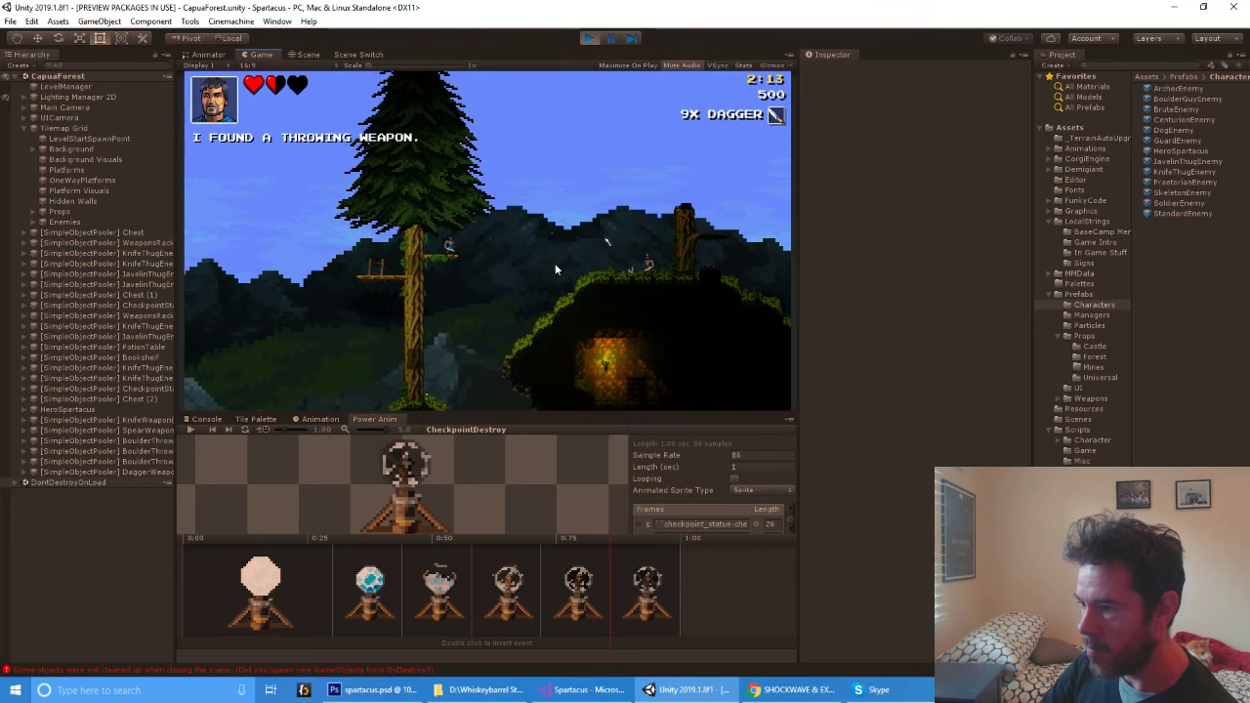
pyautogui.press('Right')
pyautogui.press('space')
pyautogui.press('Left')
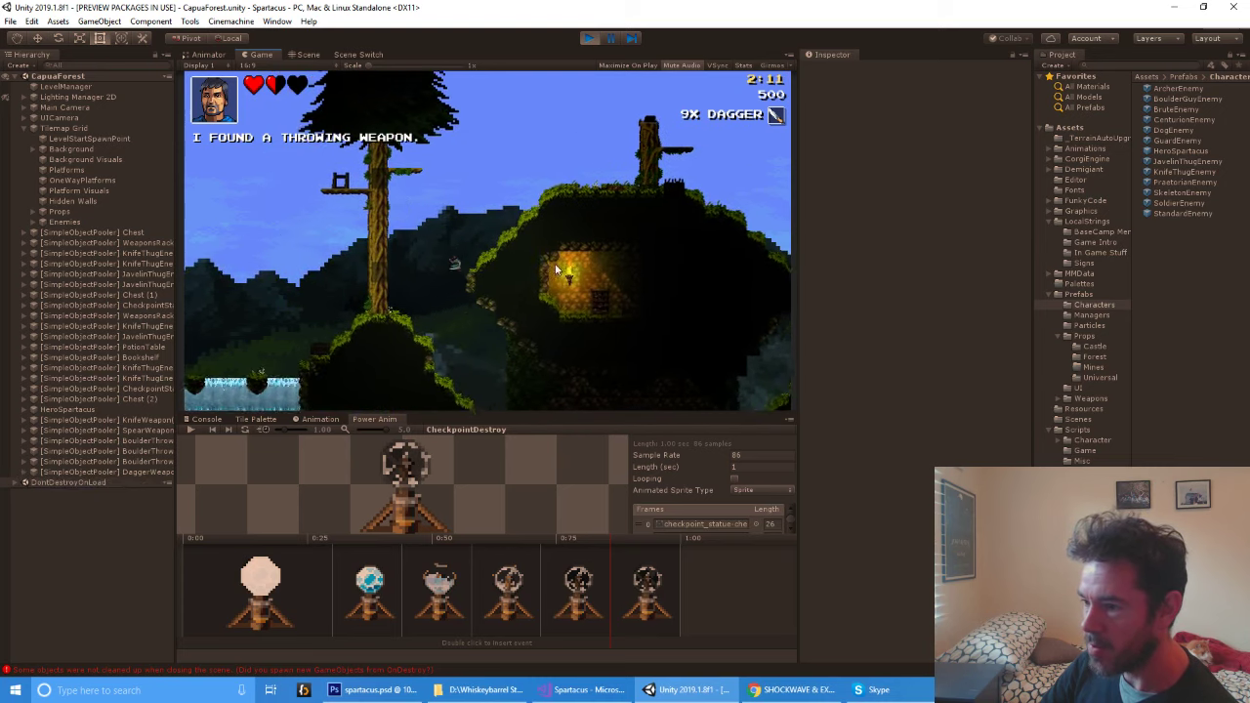
pyautogui.press('Right')
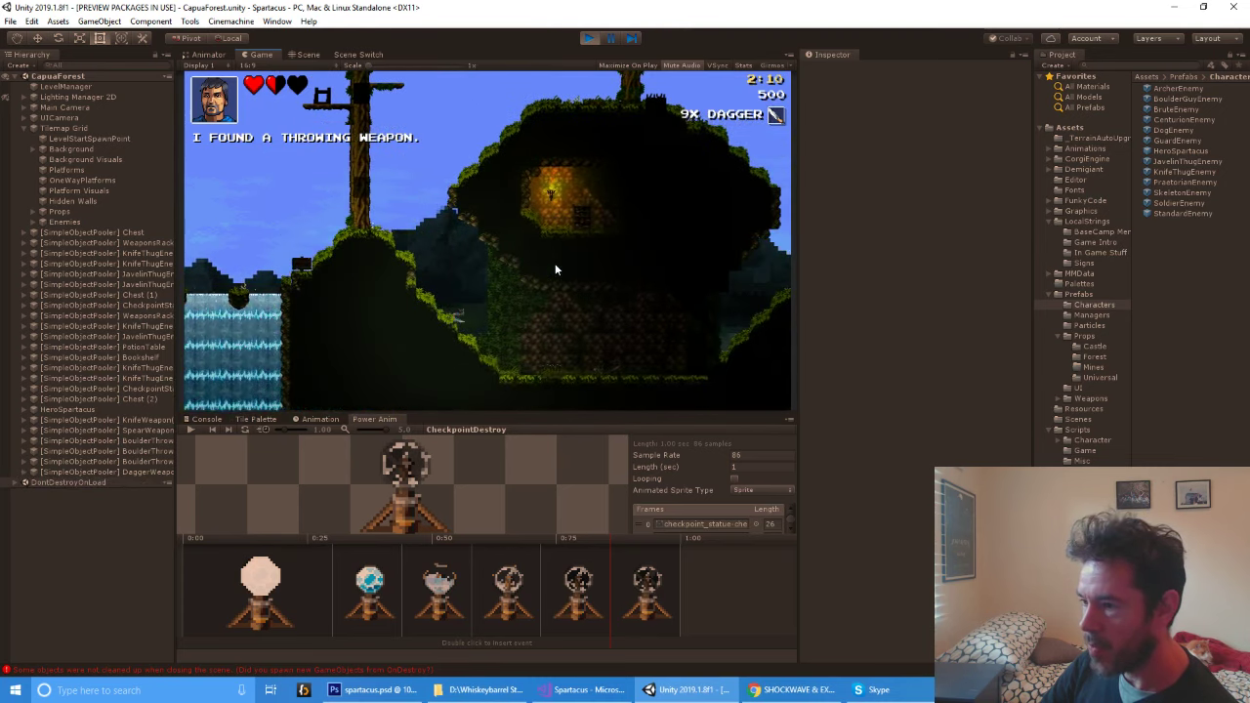
# Fight the enemies under the overhanging mound with thrown daggers
pyautogui.press('Right')
pyautogui.press('e')
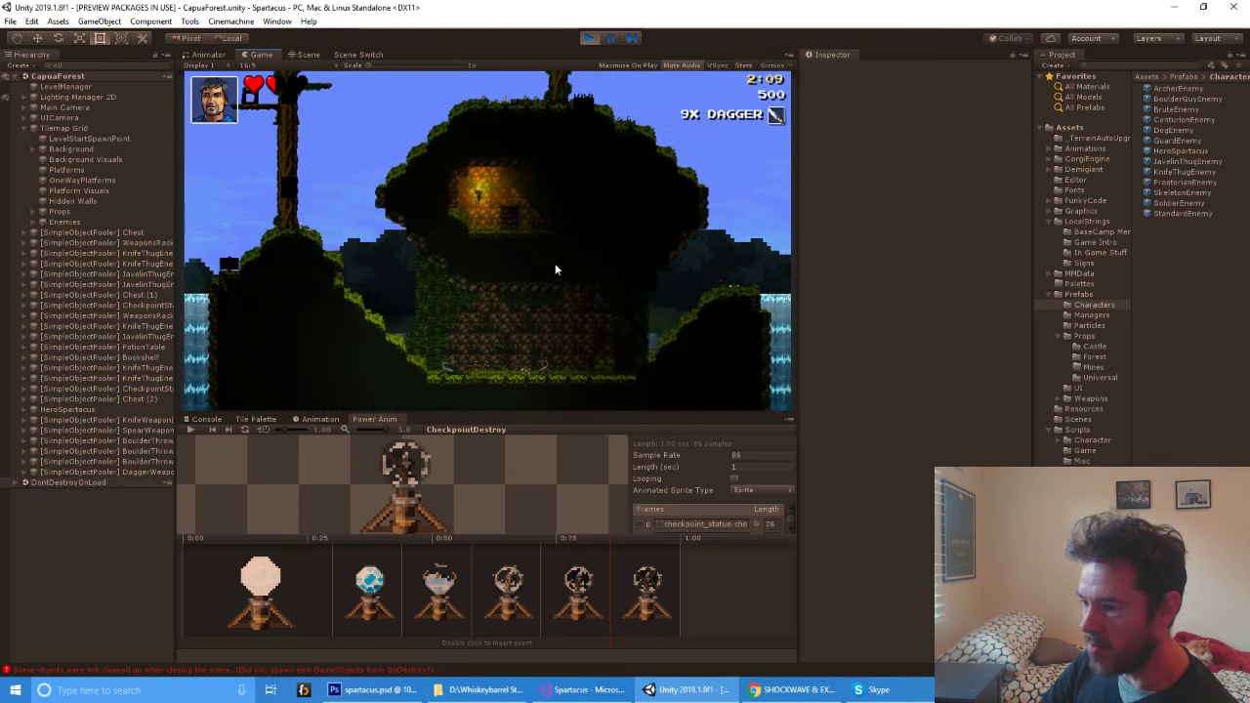
pyautogui.press('Left')
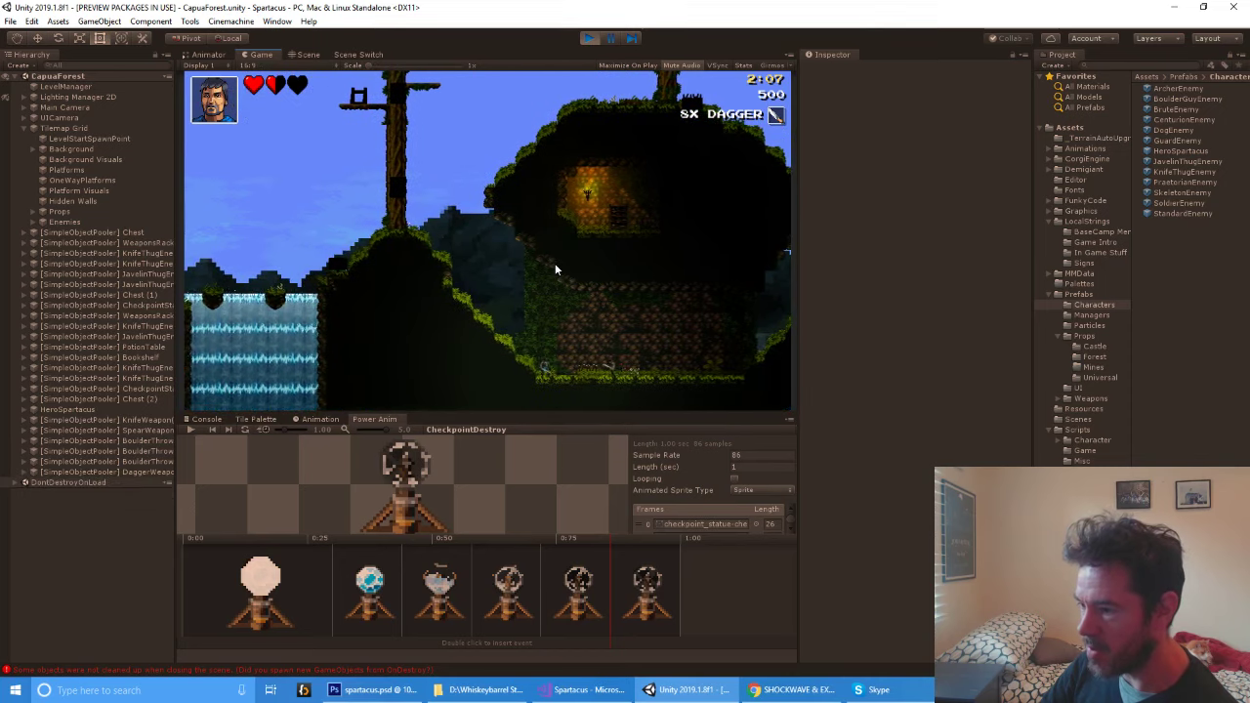
pyautogui.press('Right')
pyautogui.press('e')
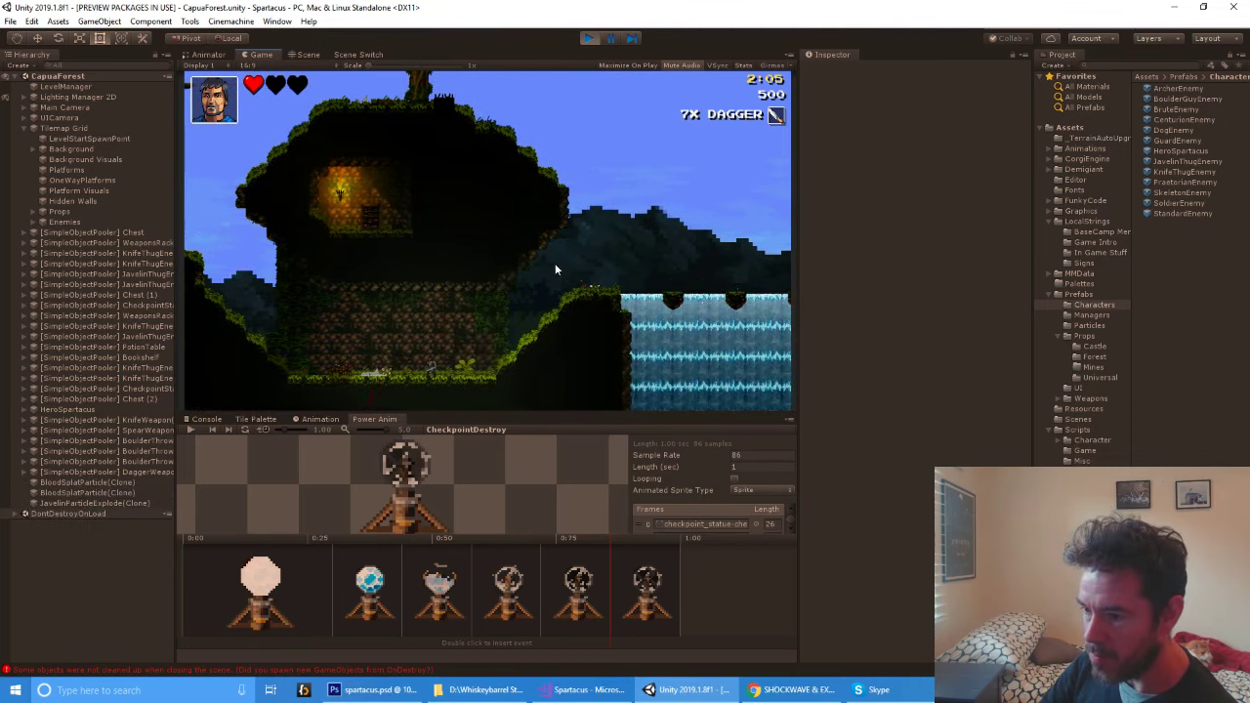
pyautogui.press('Left')
pyautogui.press('Right')
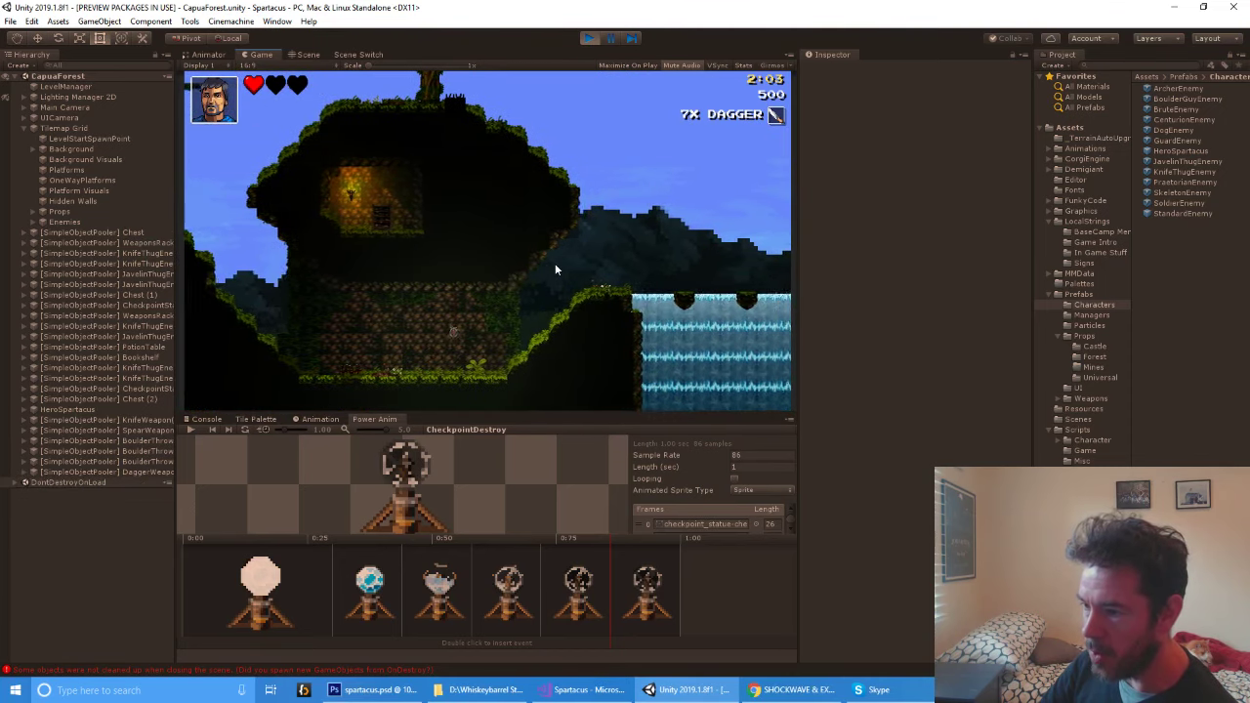
# Jump up to the torchlit alcove inside the mound and search its bookshelf for a book
pyautogui.press('Left')
pyautogui.press('space')
pyautogui.press('space')
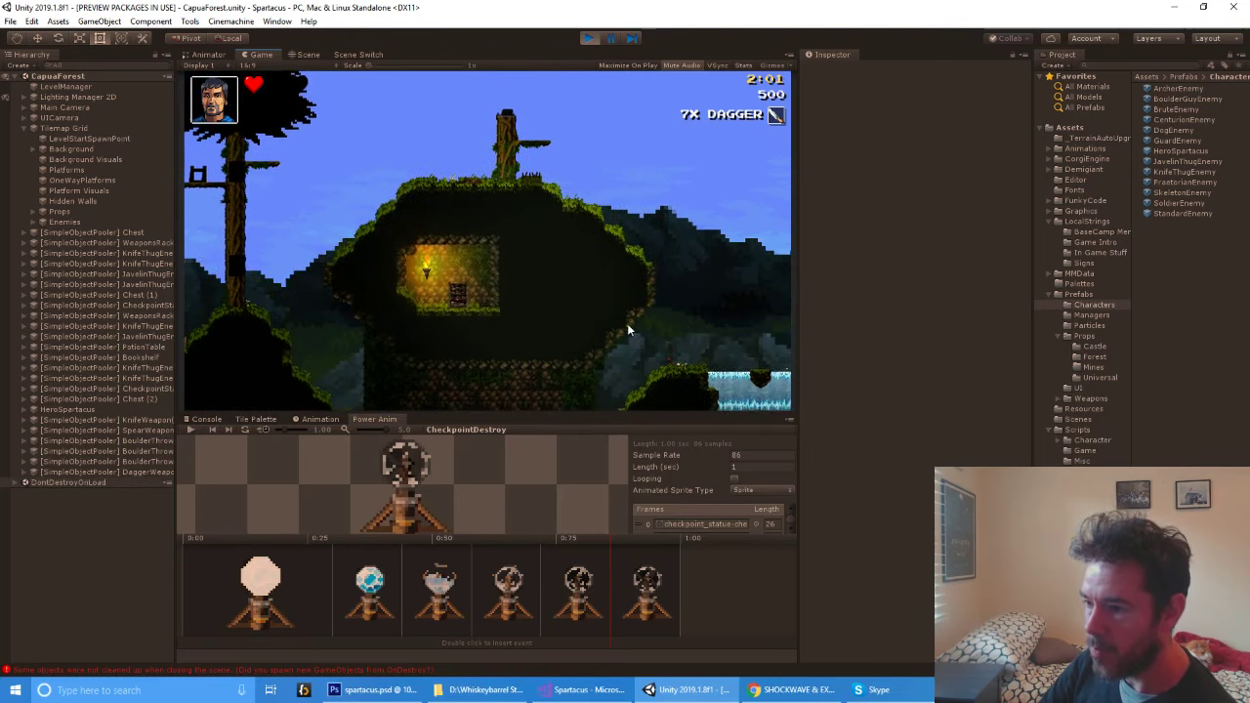
pyautogui.press('Left')
pyautogui.press('Up')
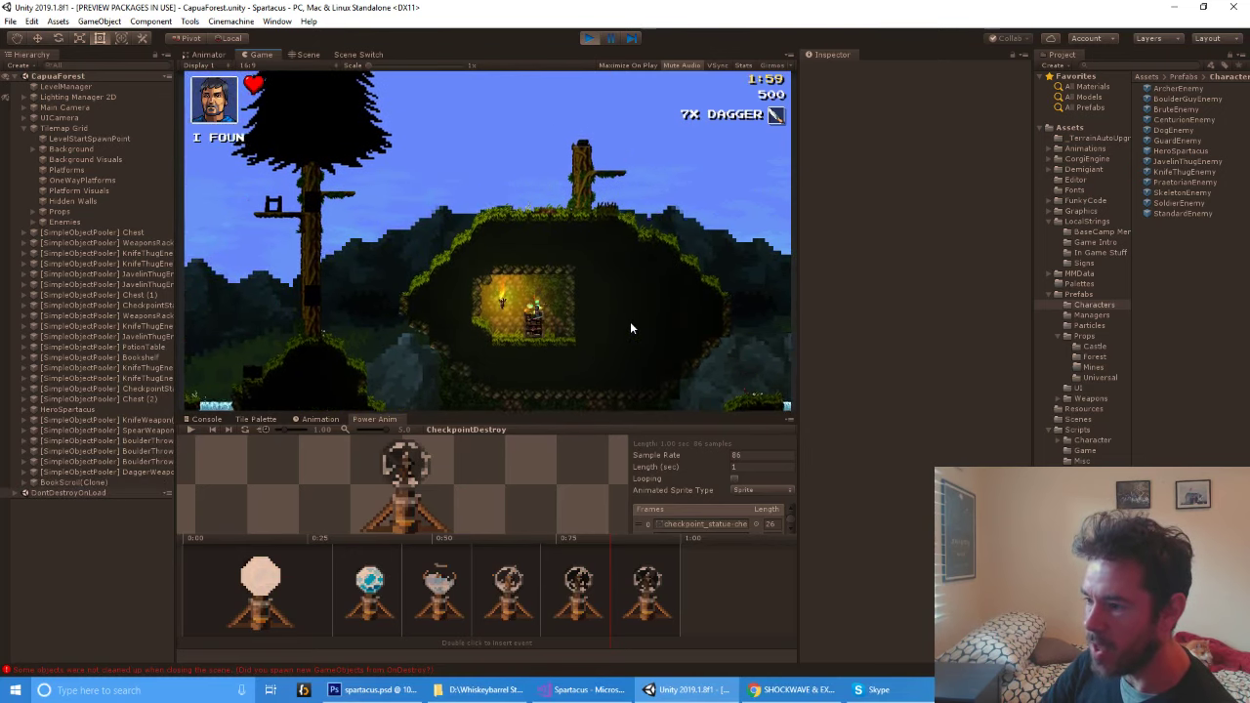
# Leave the alcove and take the hero over the bank onto the second waterfall's first grassy platform
pyautogui.press('Right')
pyautogui.press('Right')
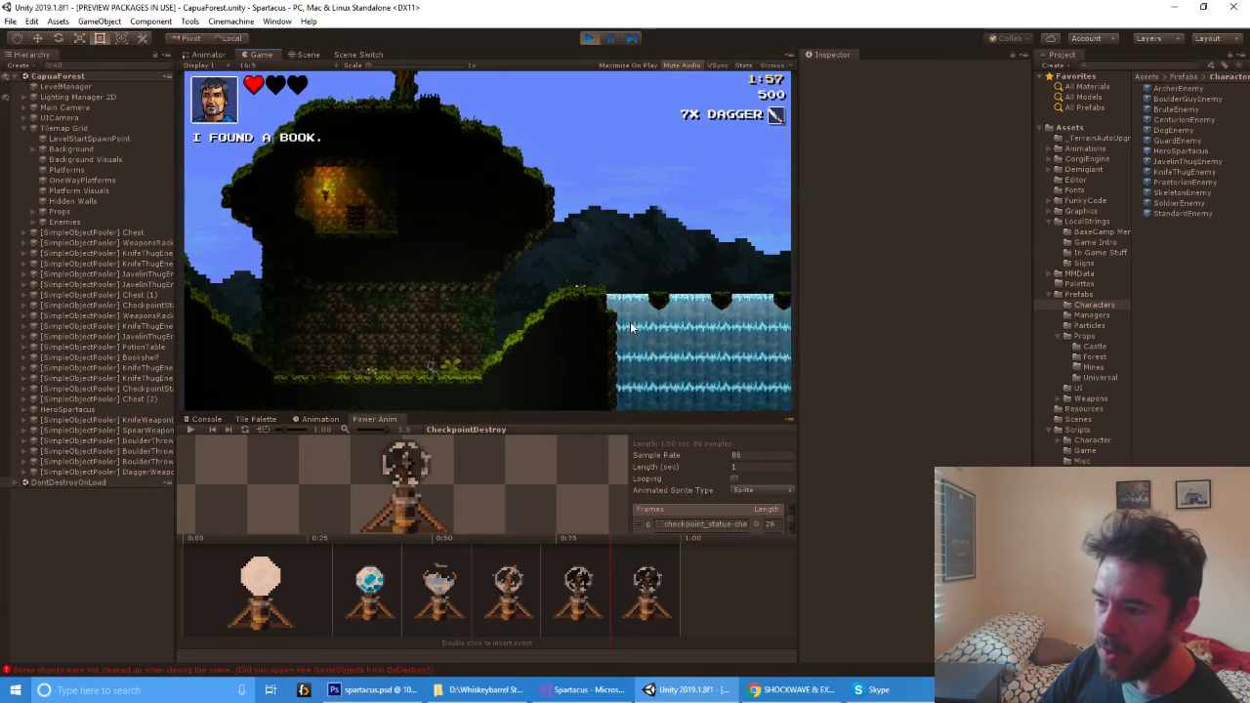
pyautogui.press('Right')
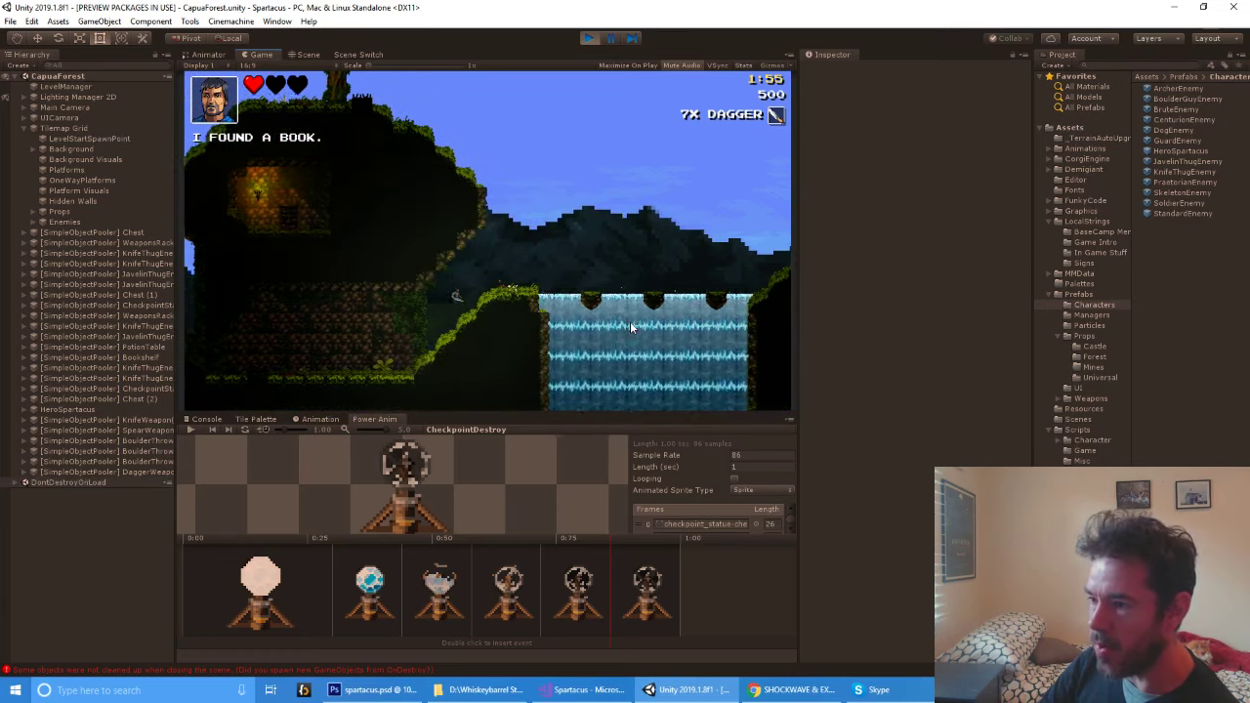
pyautogui.press('Right')
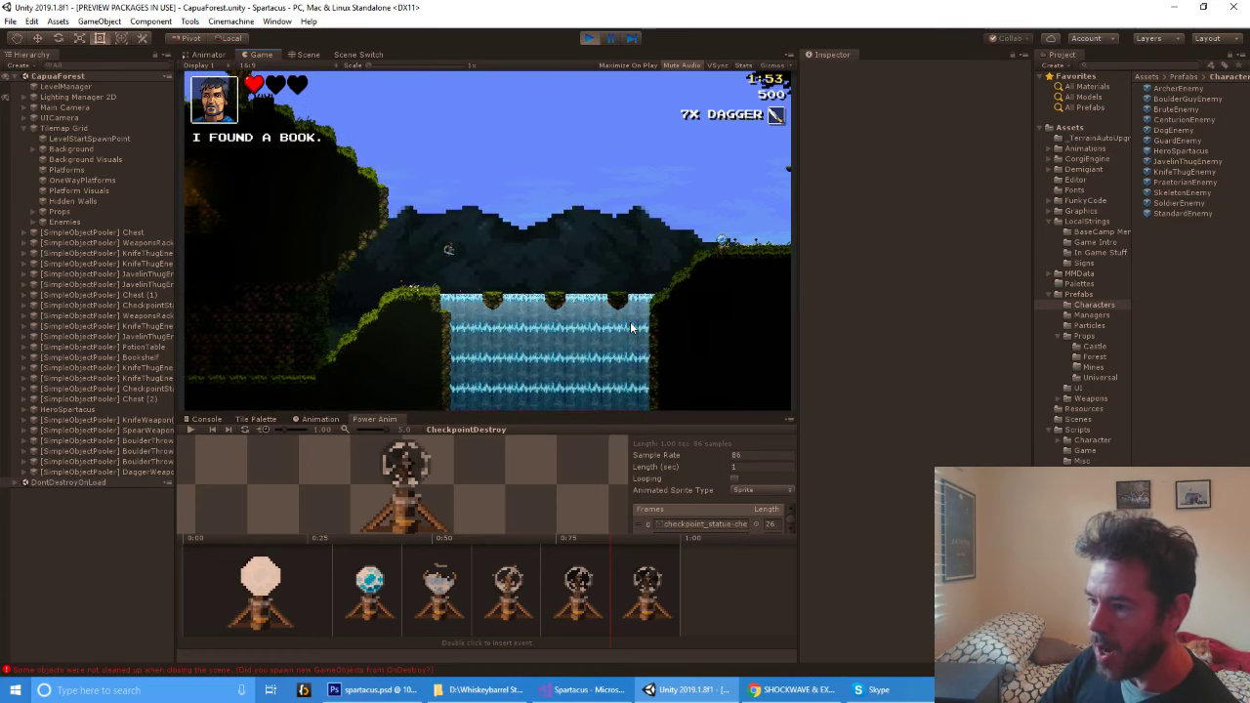
pyautogui.press('Left')
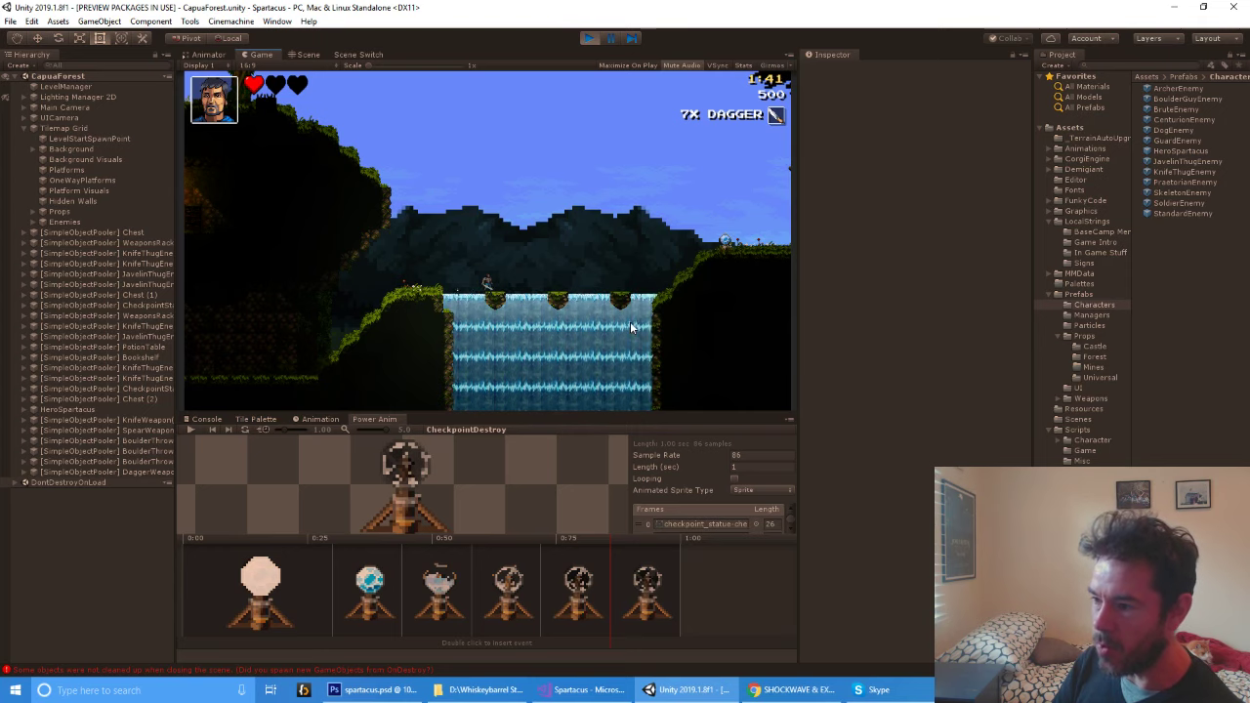
# Jump across the remaining waterfall platforms and activate the checkpoint on the far bank
pyautogui.press('Right')
pyautogui.press('space')
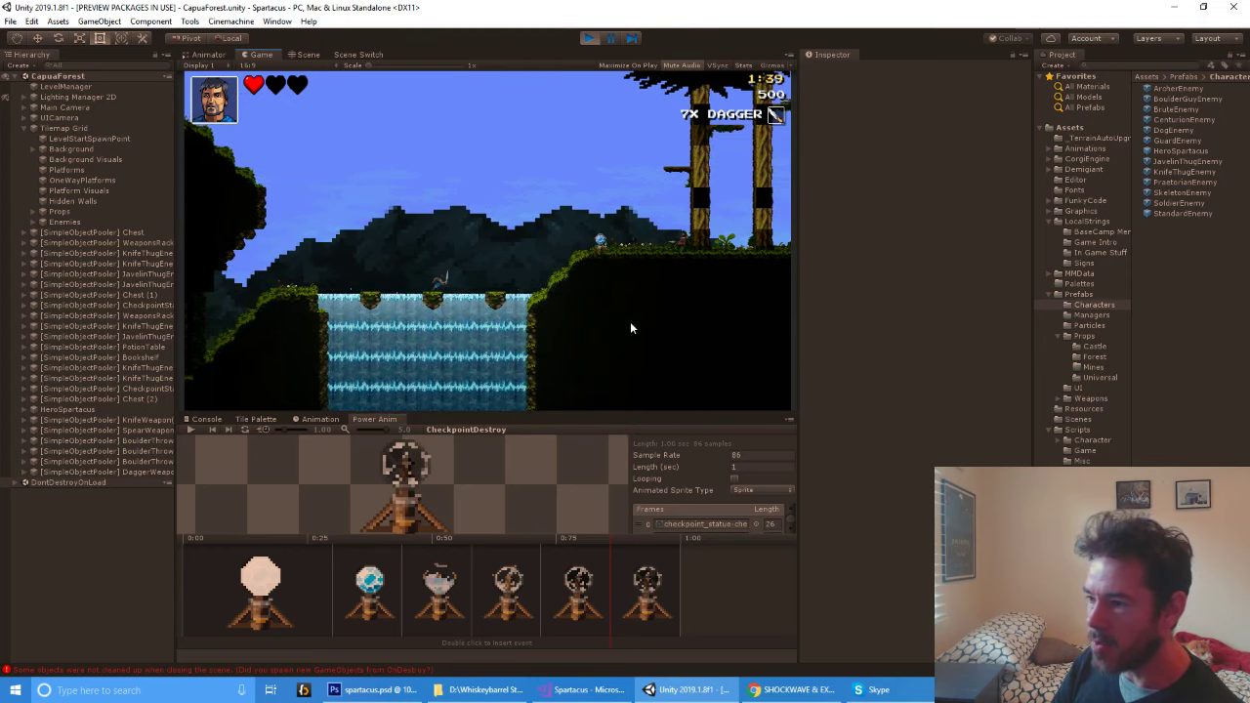
pyautogui.press('space')
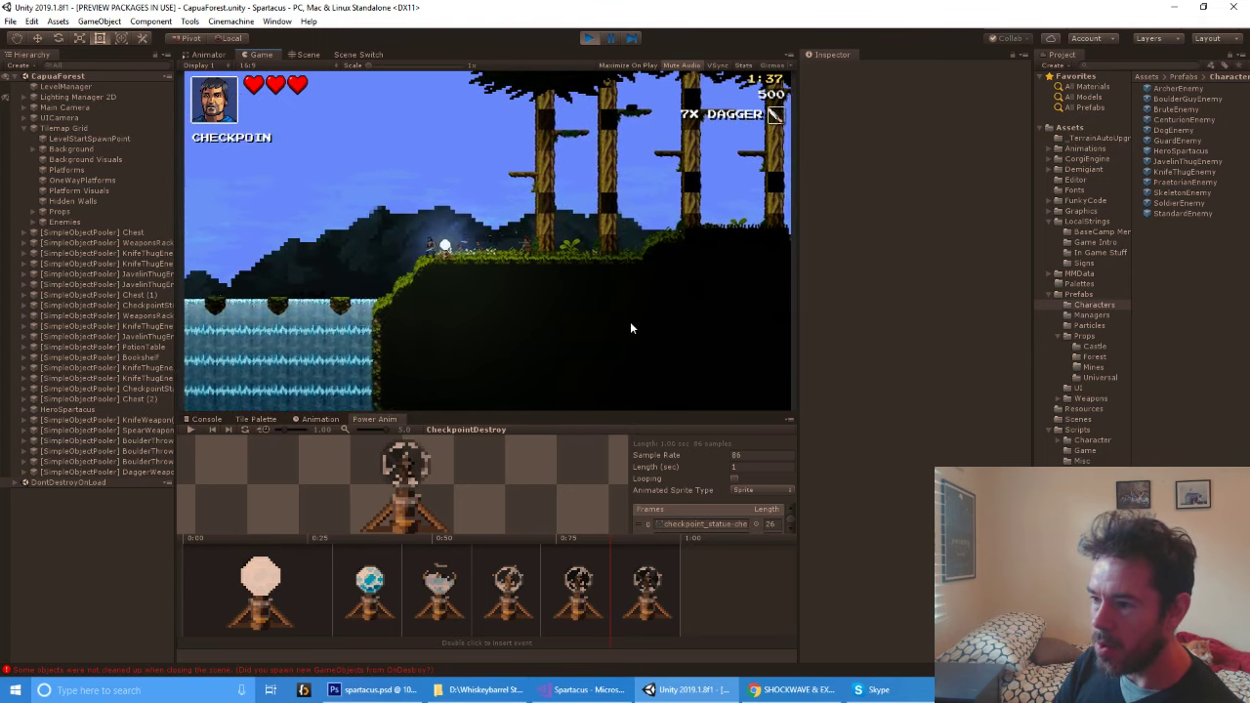
# Jump the hero back off the bank to respawn at the checkpoint, and advance on the enemies among the trees
pyautogui.press('Left')
pyautogui.press('space')
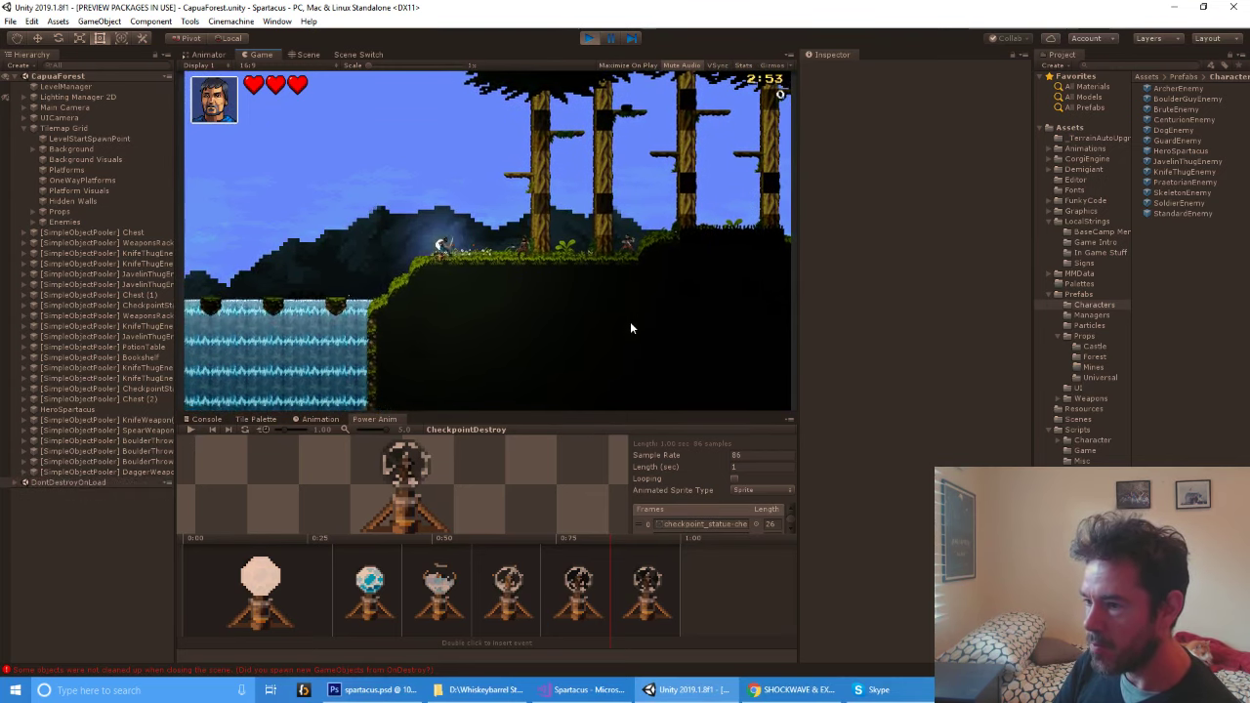
pyautogui.press('Right')
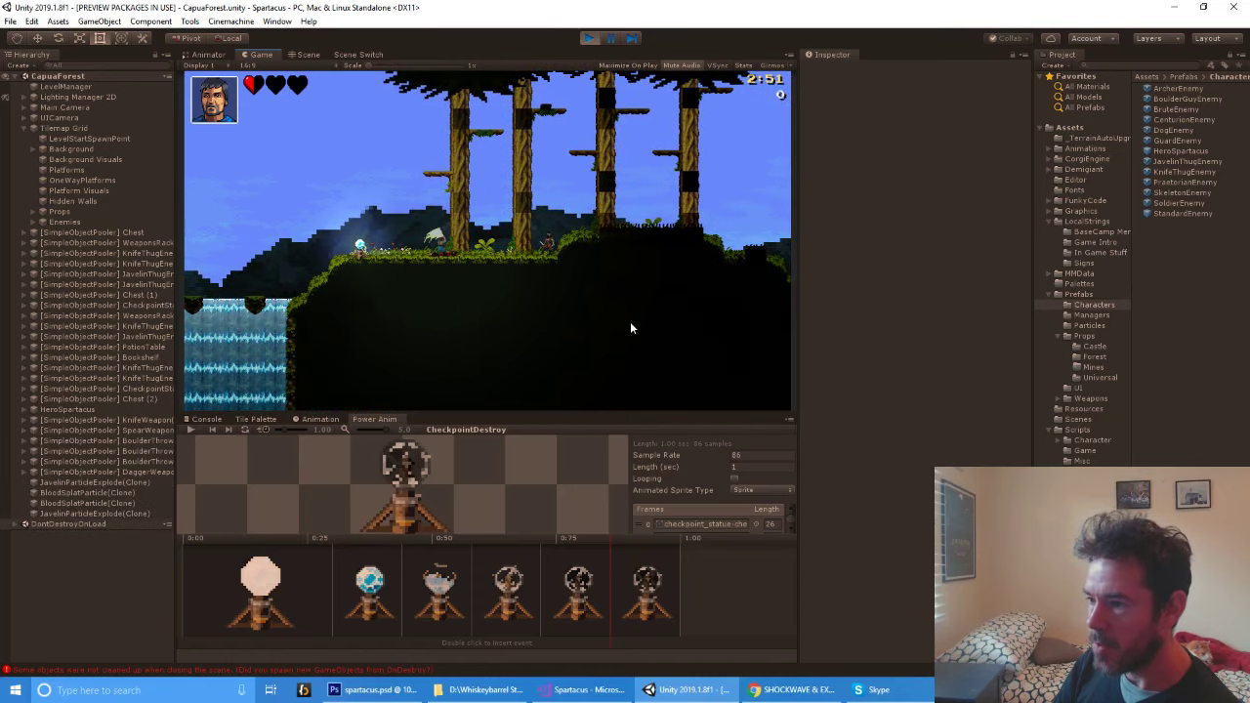
# Stop play mode and open the project's build settings
pyautogui.click(587, 37)
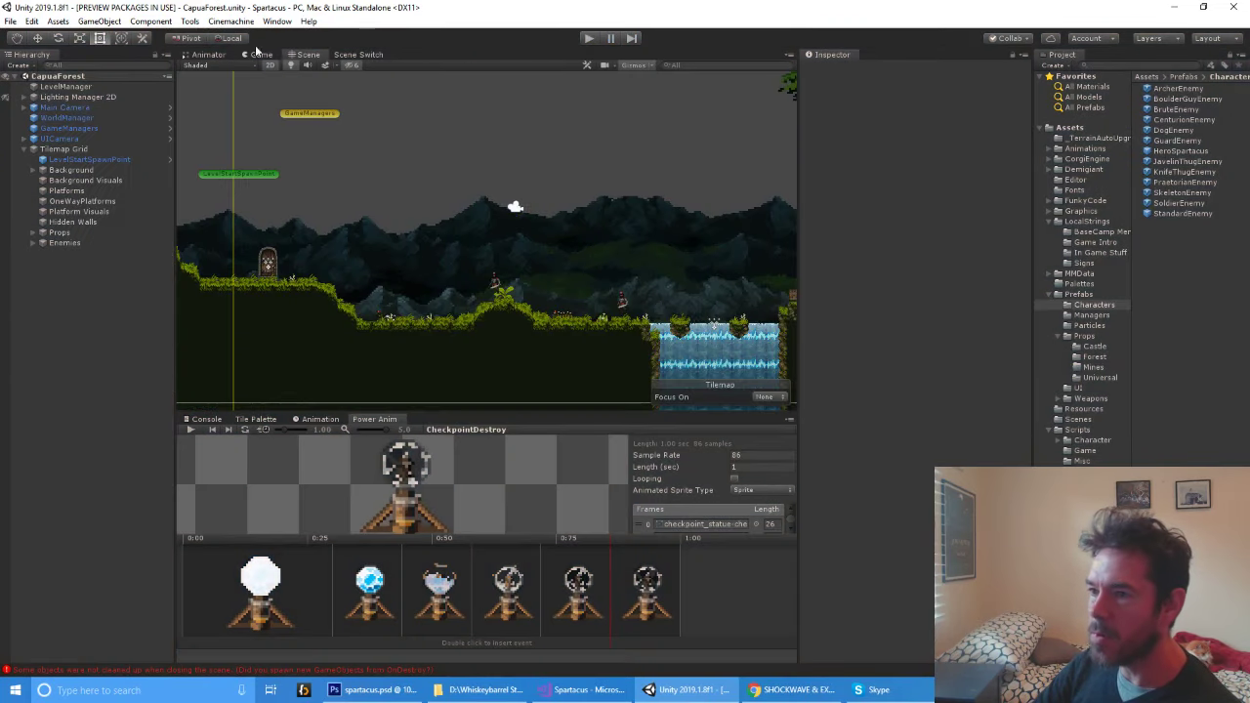
pyautogui.click(32, 21)
pyautogui.click(32, 22)
pyautogui.click(10, 21)
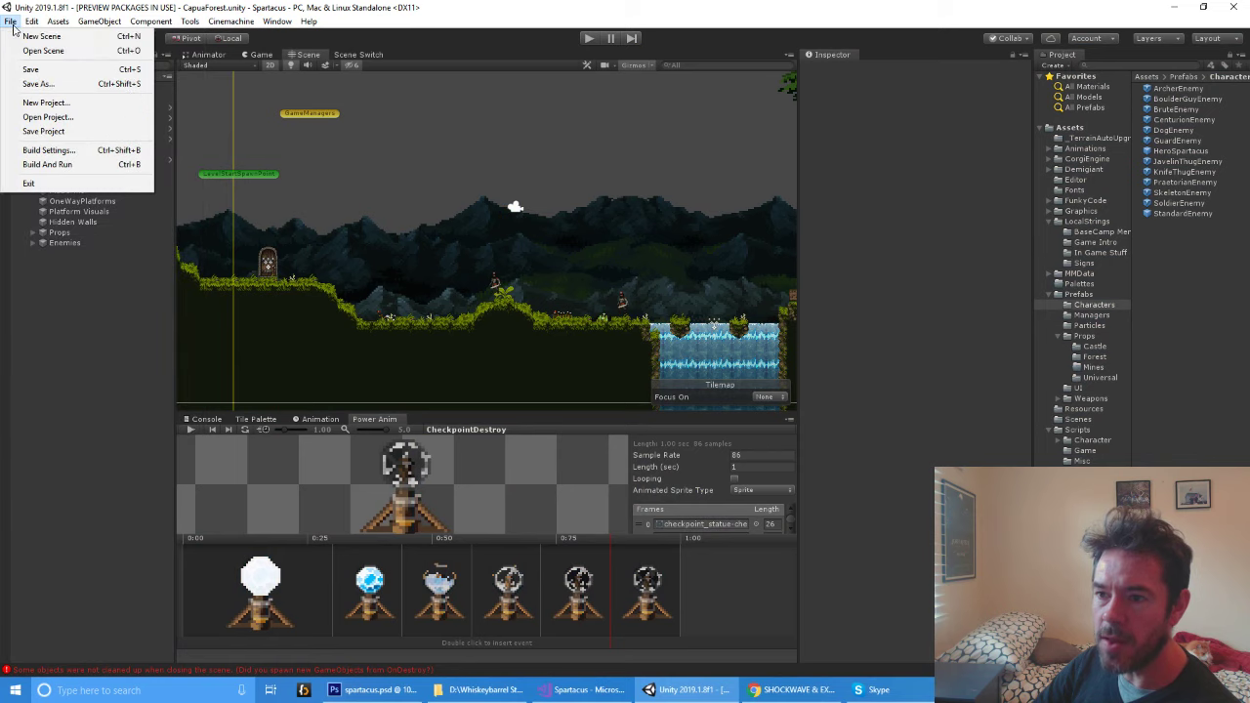
pyautogui.click(49, 150)
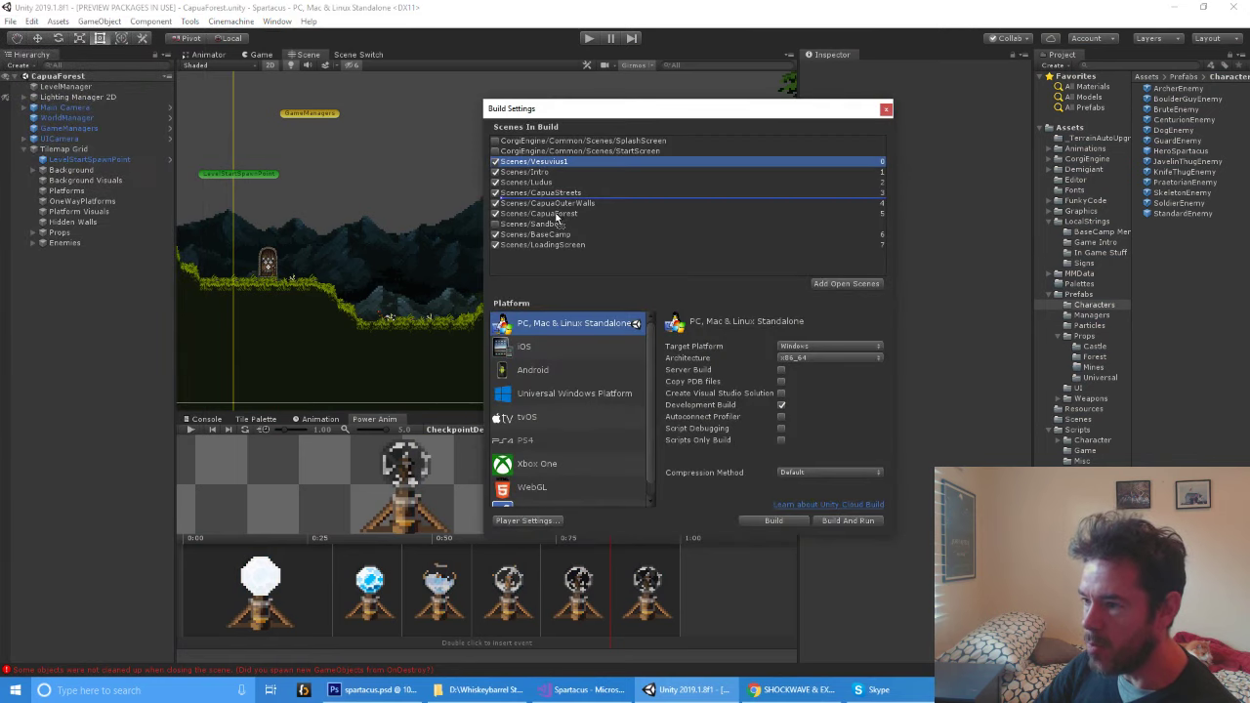
# Put CapuaForest first and Vesuvius1 after CapuaOuterWalls in the build's scene order, and build and run the game
pyautogui.moveTo(555, 226); pyautogui.dragTo(558, 219)
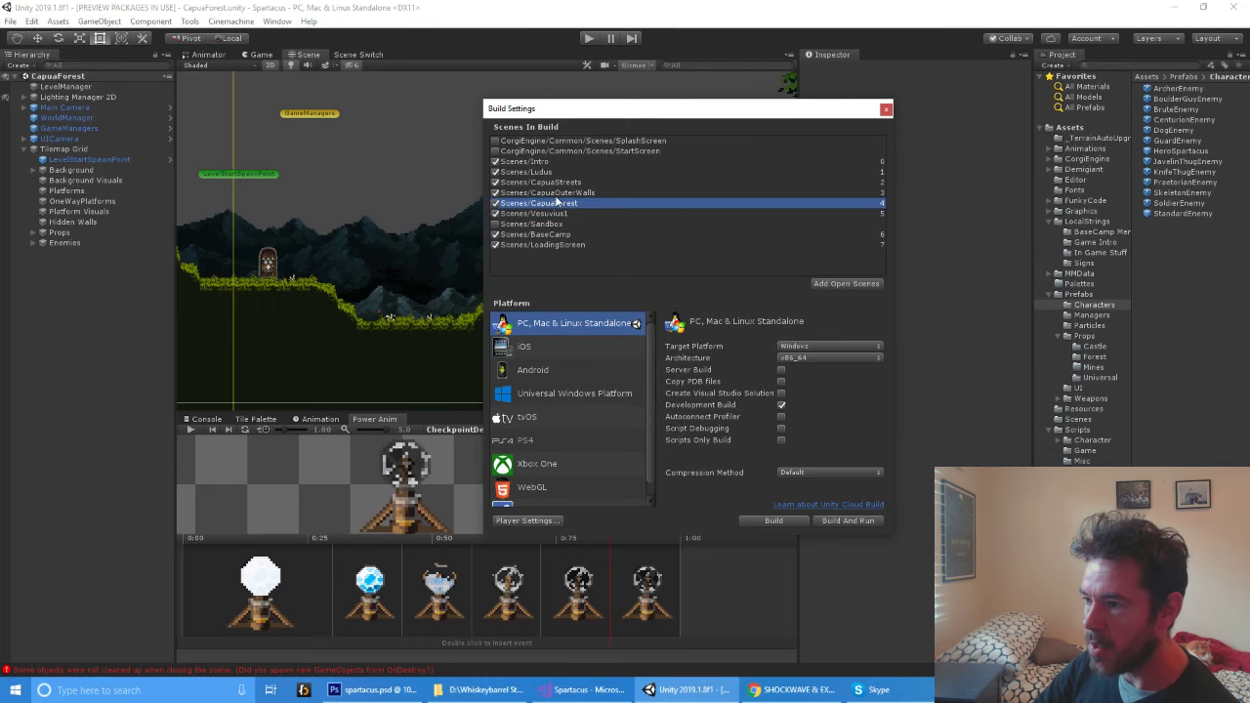
pyautogui.moveTo(543, 162); pyautogui.dragTo(543, 162)
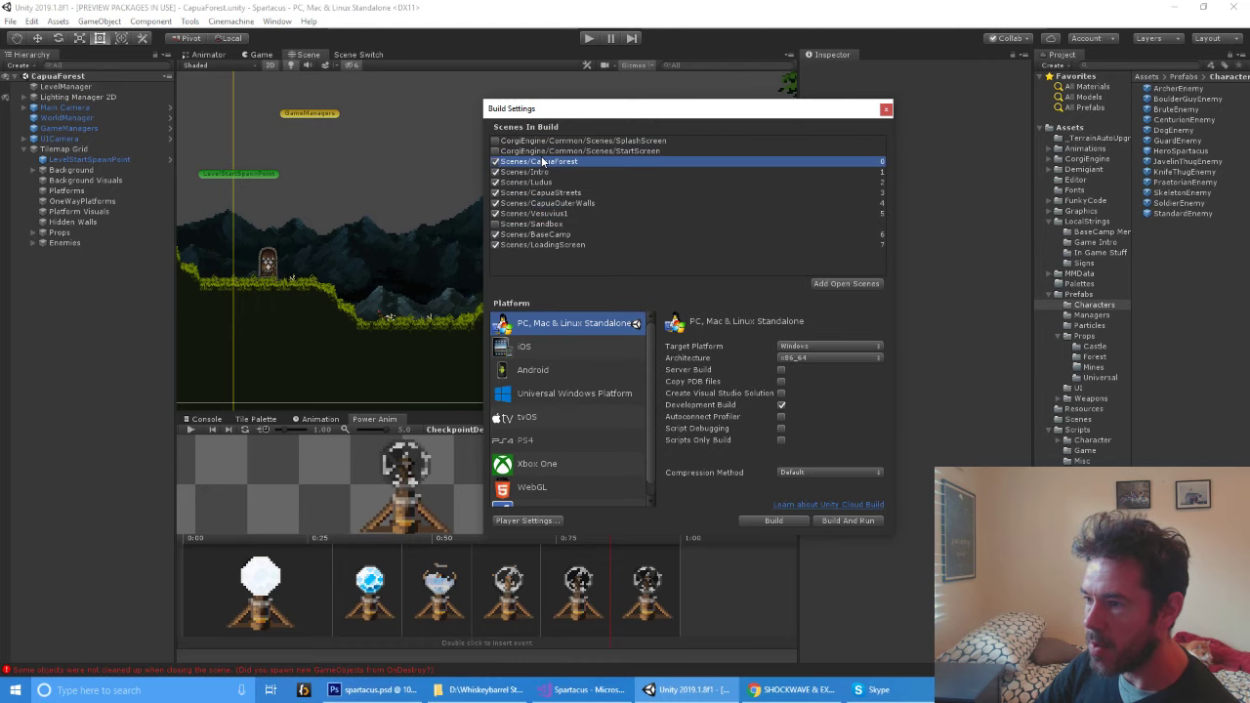
pyautogui.click(848, 521)
pyautogui.click(833, 589)
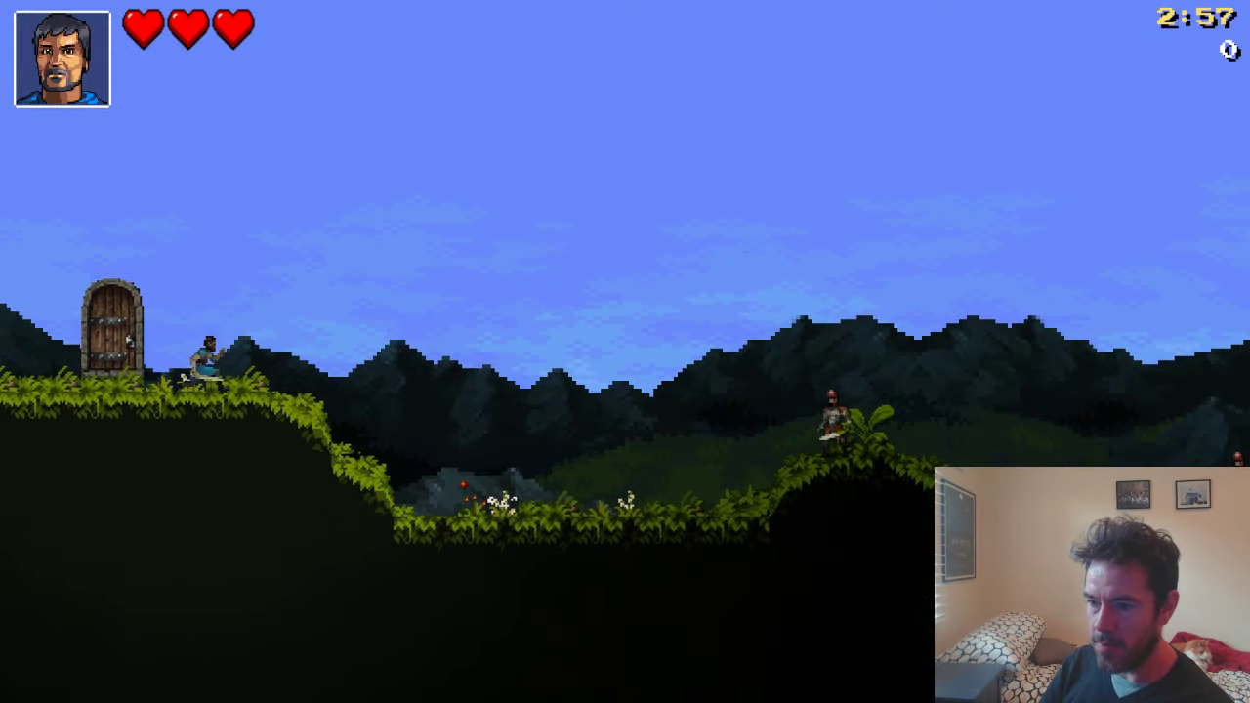
# Run the hero from the starting door to the small hill and kill the soldier on top
pyautogui.press('Right')
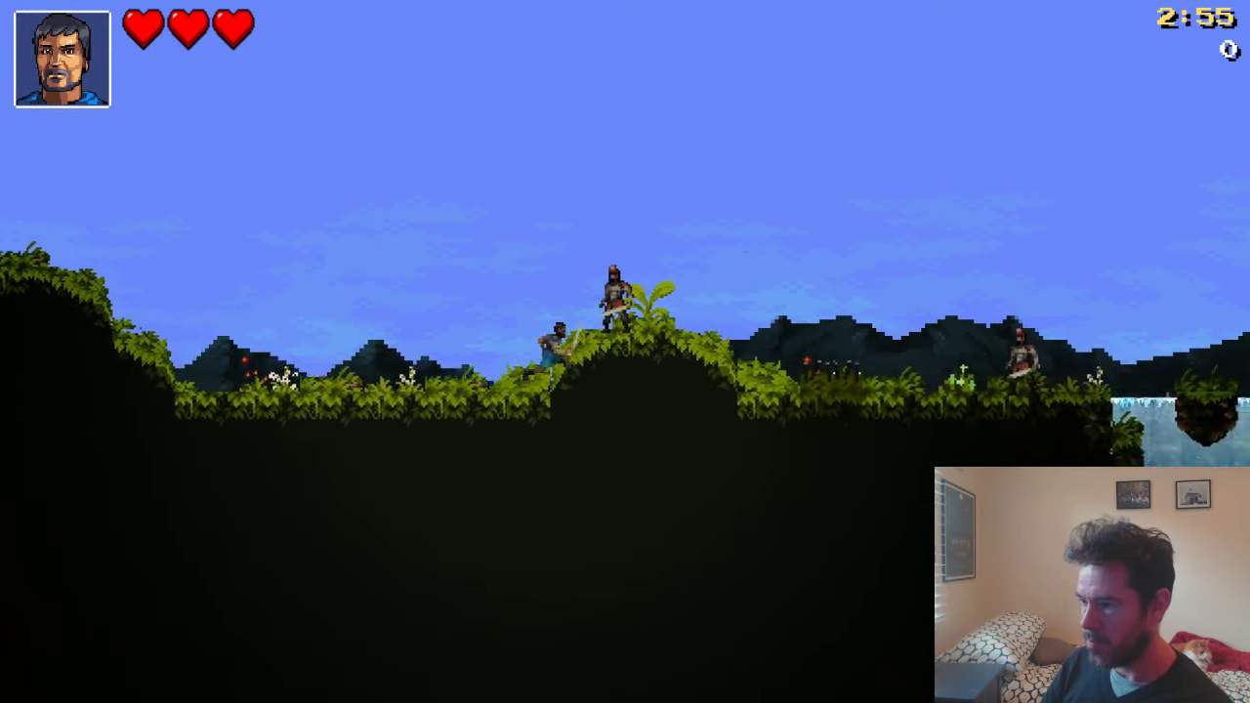
pyautogui.press('x')
pyautogui.press('Right')
pyautogui.press('Left')
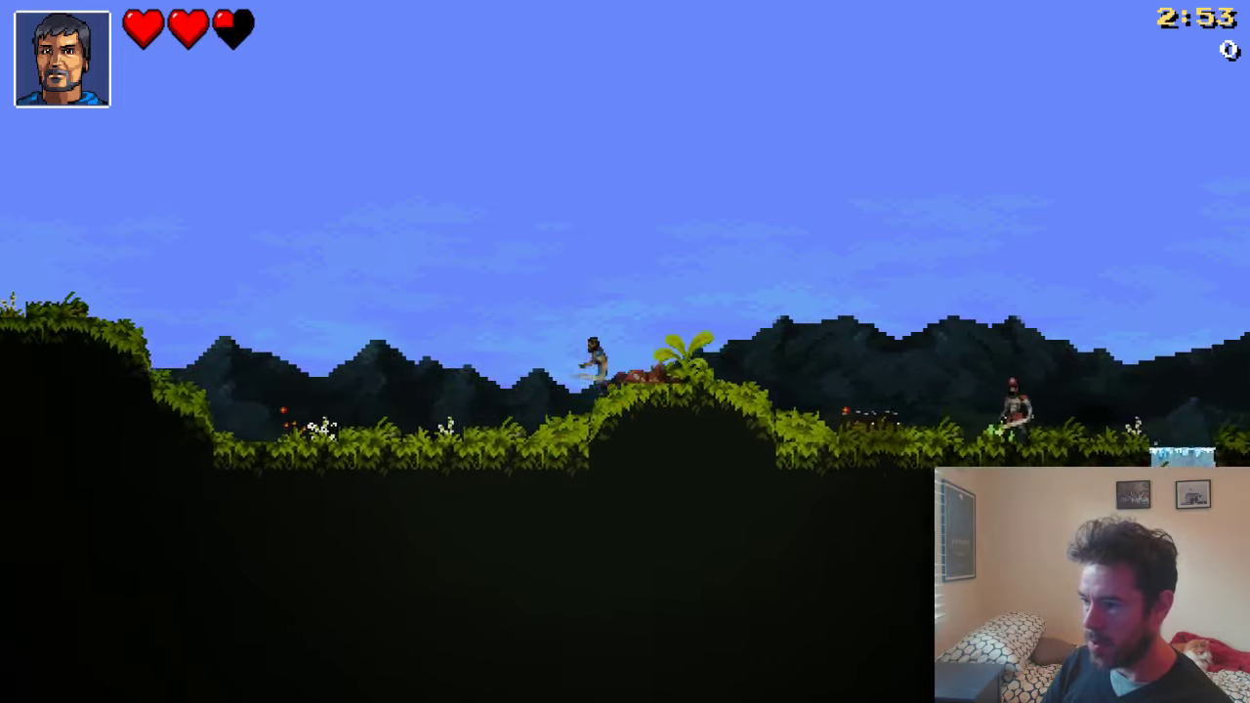
# Leap off the hill, kill the second soldier and run to the edge of the waterfall
pyautogui.press('Right')
pyautogui.press('space')
pyautogui.press('space')
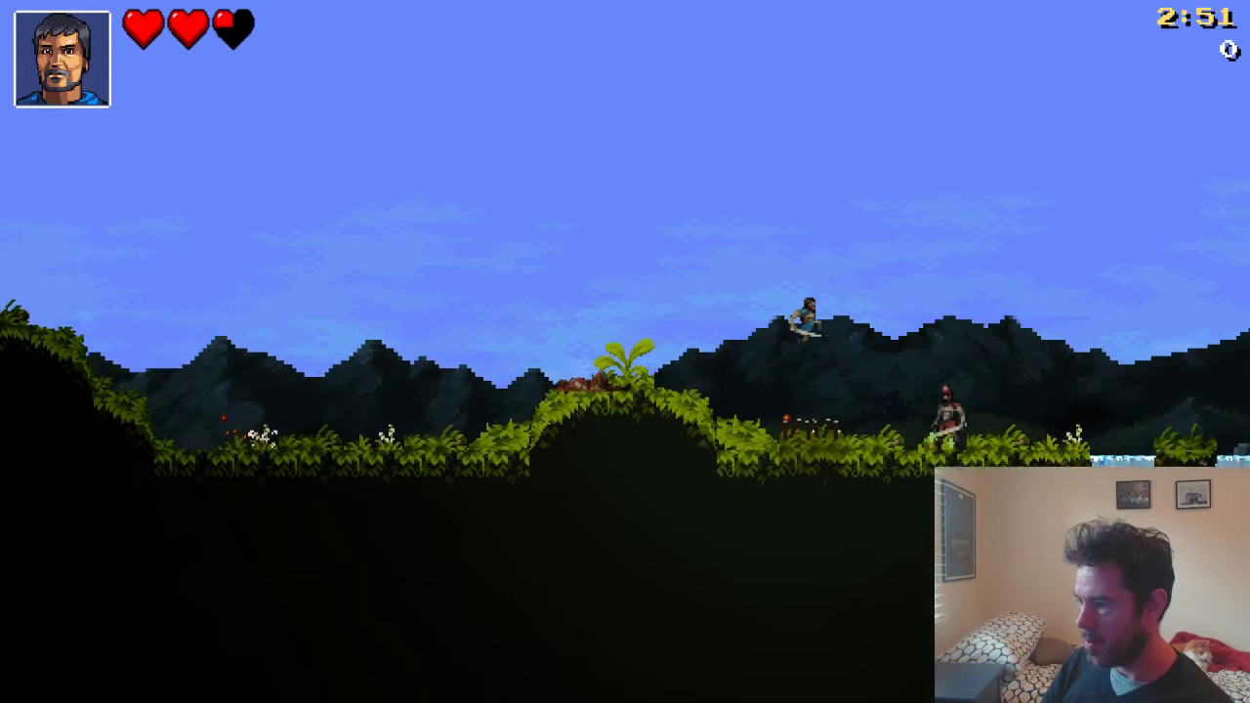
pyautogui.press('Right')
pyautogui.press('x')
pyautogui.press('Right')
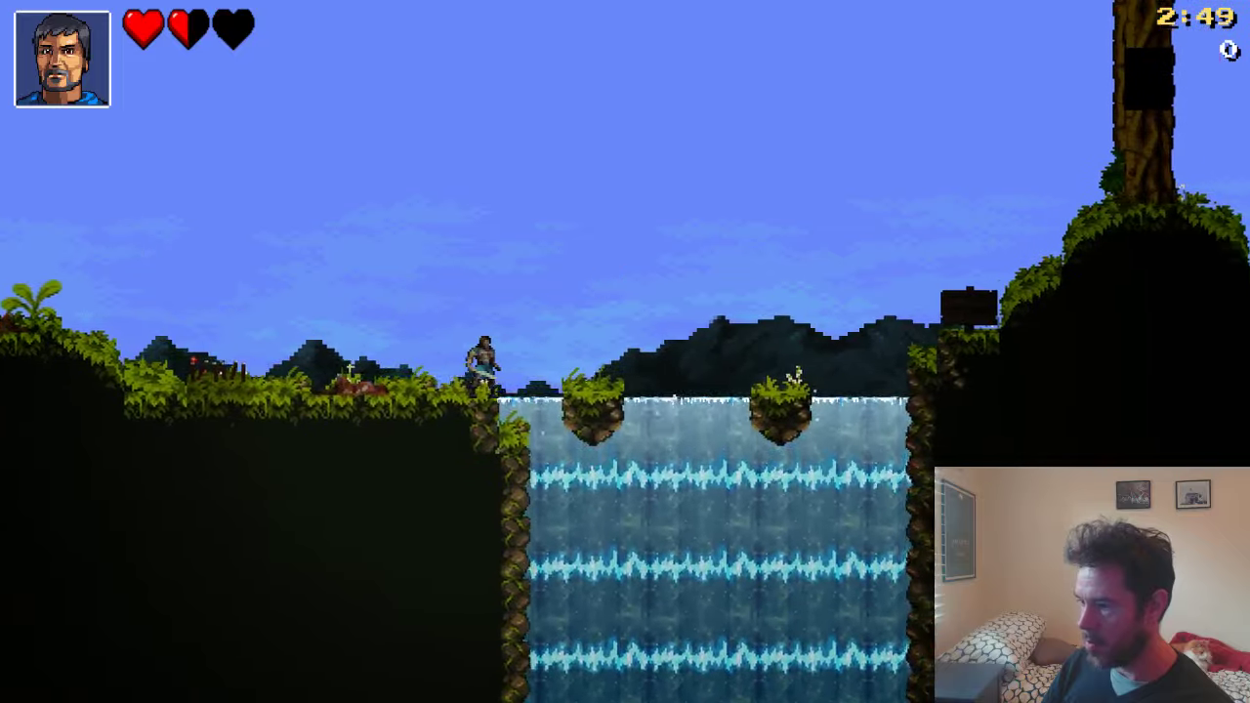
# Jump across the waterfall's grassy platforms to the wooden sign on the far bank
pyautogui.press('Left')
pyautogui.press('Right')
pyautogui.press('z')
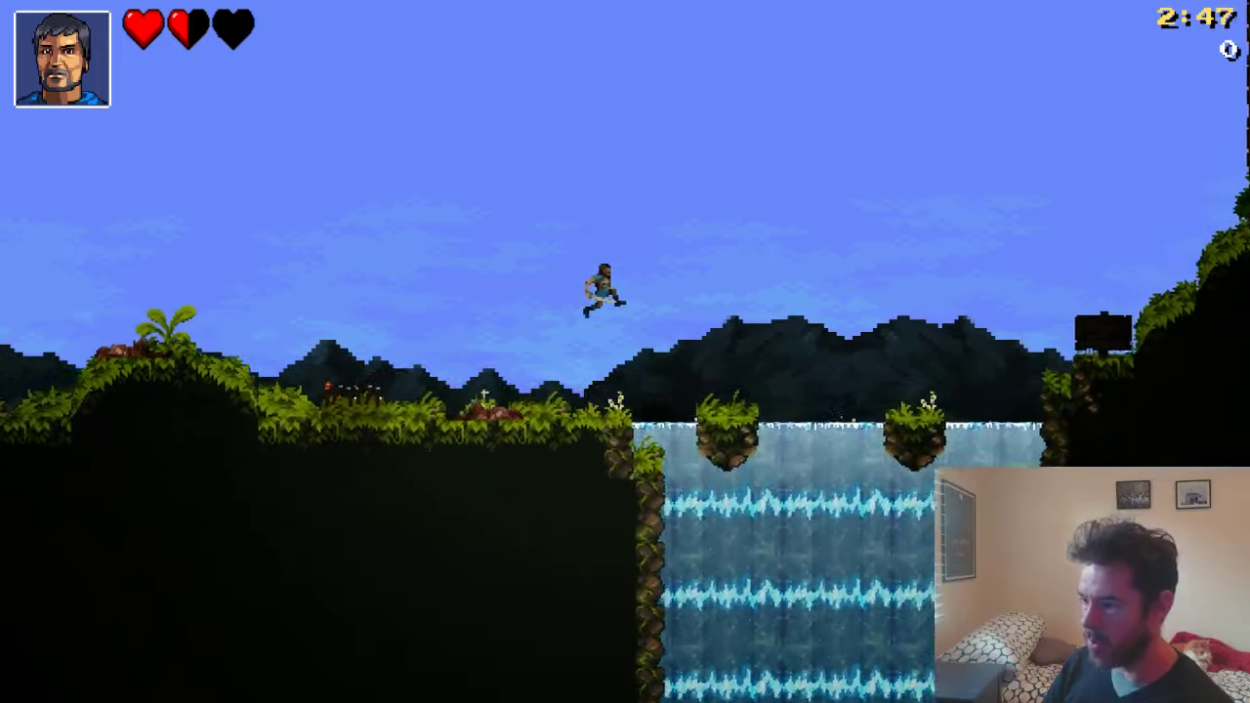
pyautogui.press('Right')
pyautogui.press('z')
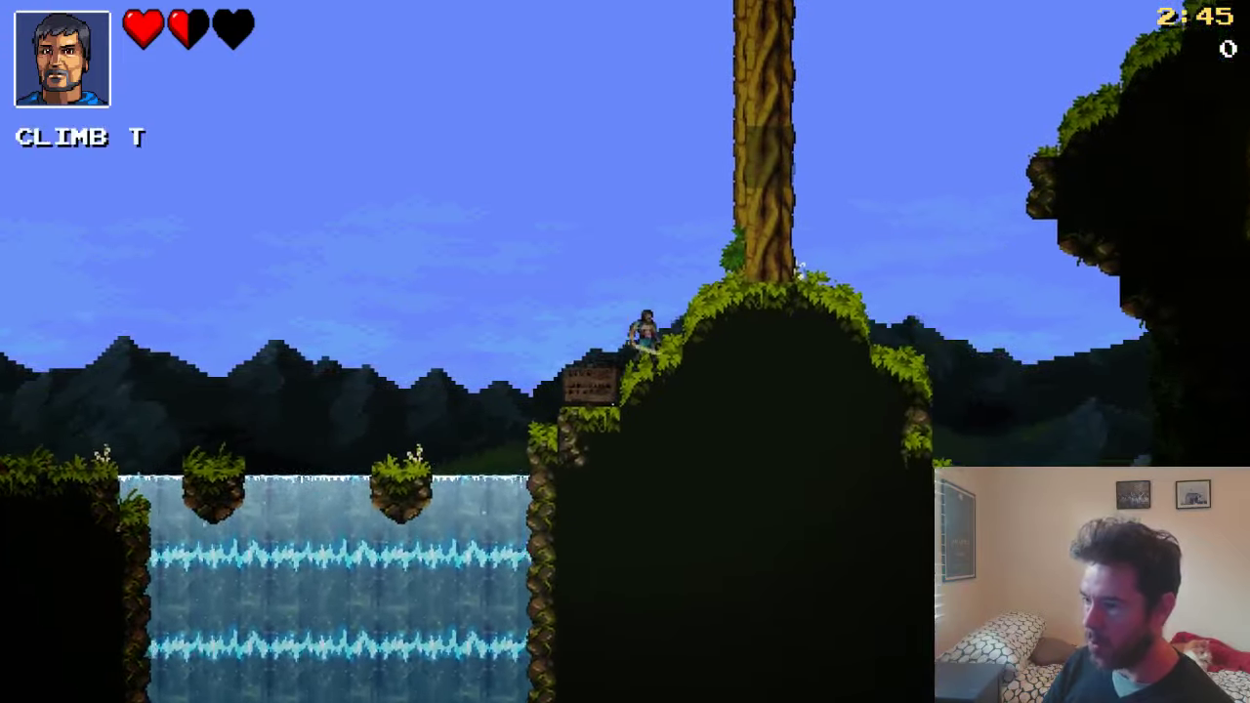
# Climb up and down the tall tree and collect the javelins from the weapons rack on its branch
pyautogui.press('Right')
pyautogui.press('z')
pyautogui.press('Up')
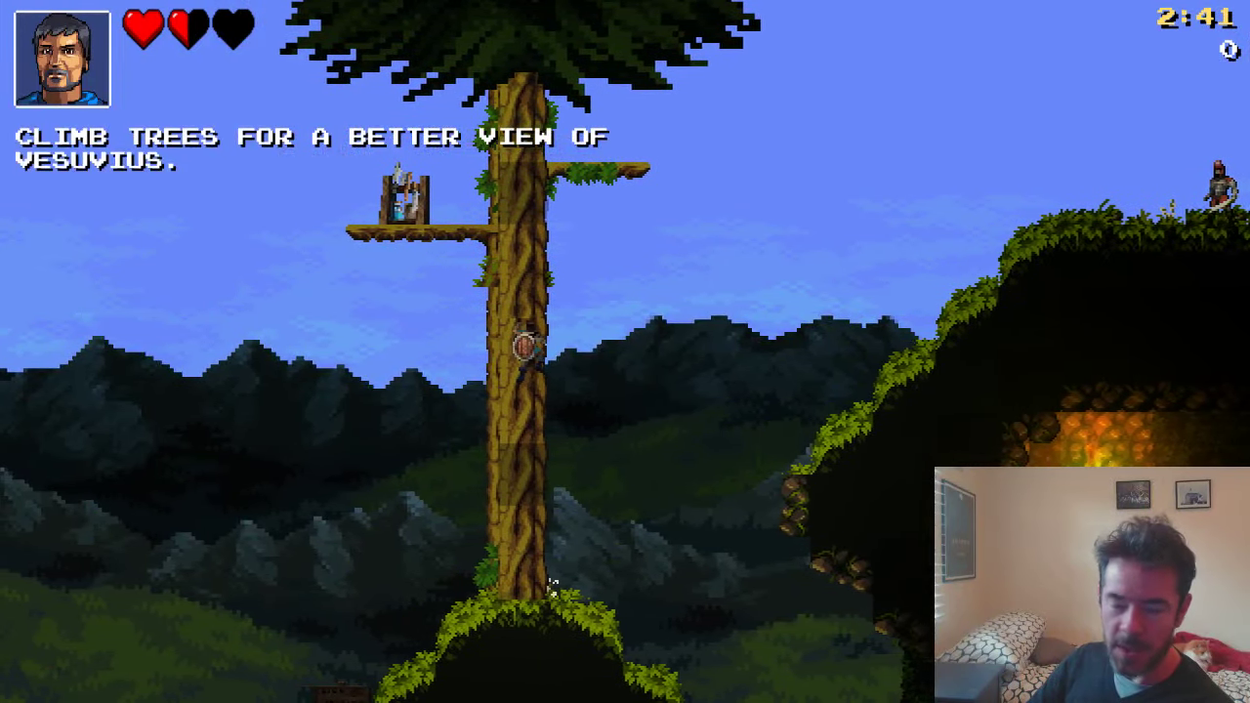
pyautogui.press('Down')
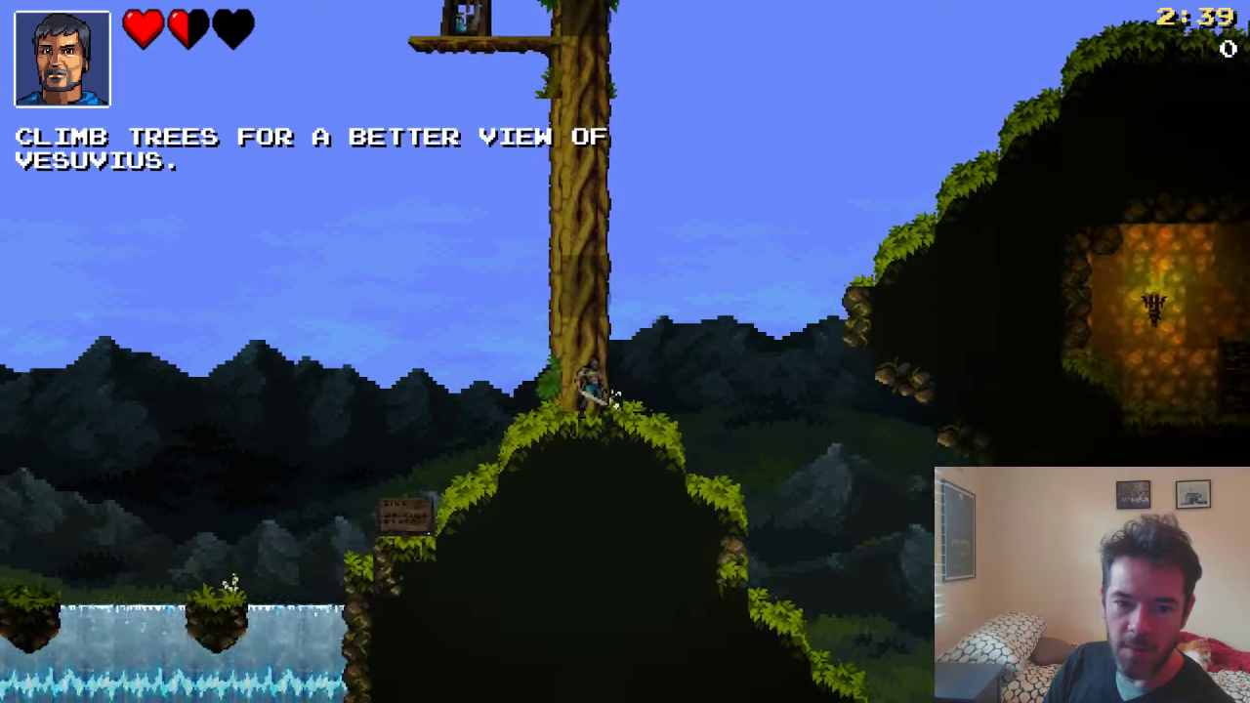
pyautogui.press('Up')
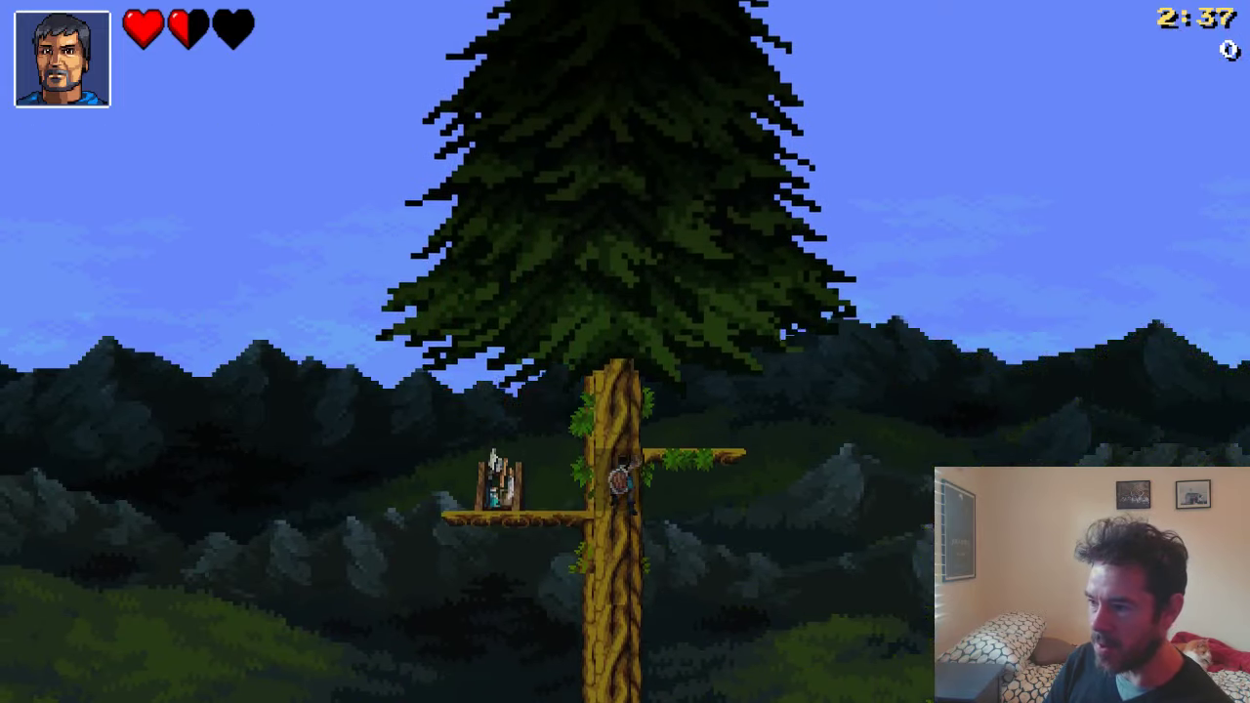
pyautogui.press('Left')
pyautogui.press('x')
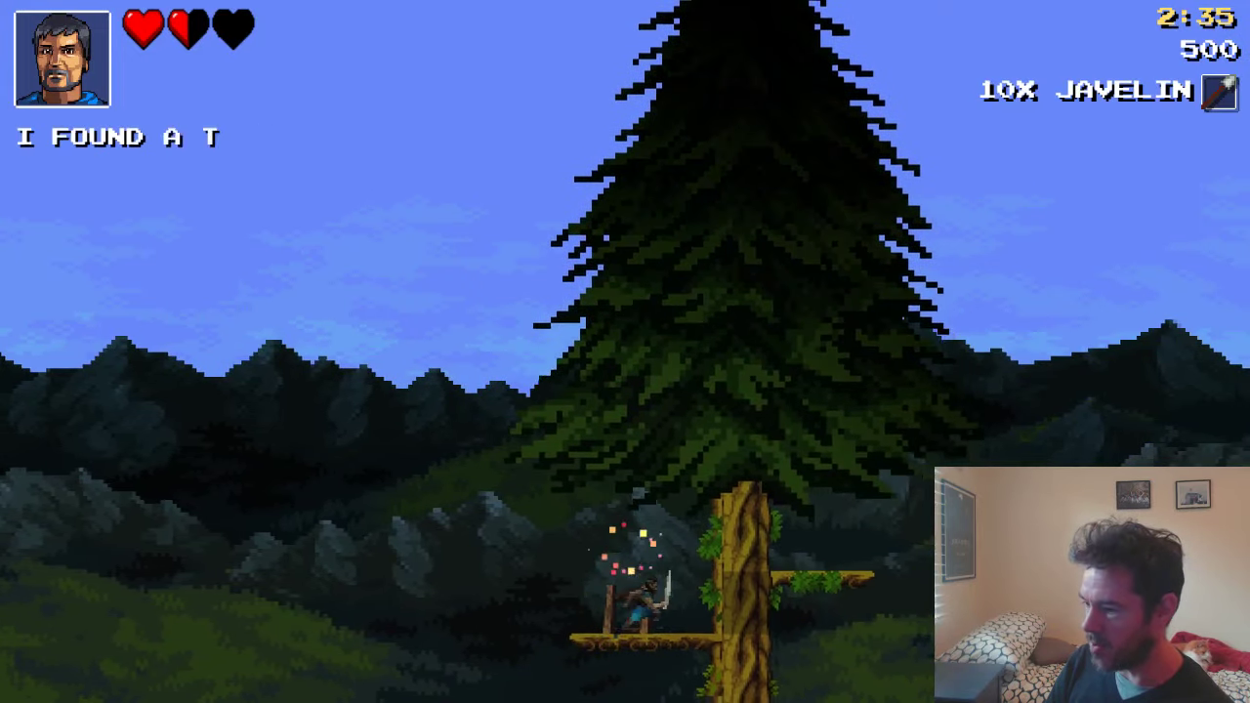
# Cross from the tree to the grassy mound and throw a javelin at the soldier there
pyautogui.press('Right')
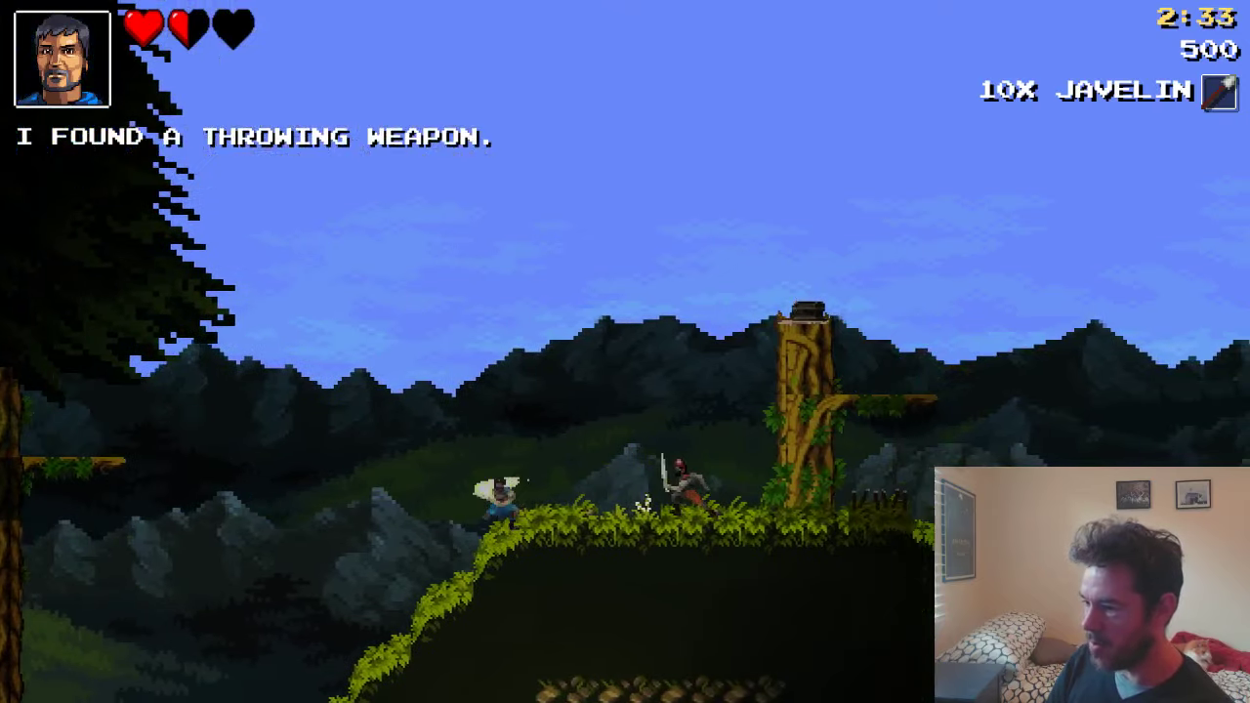
pyautogui.press('c')
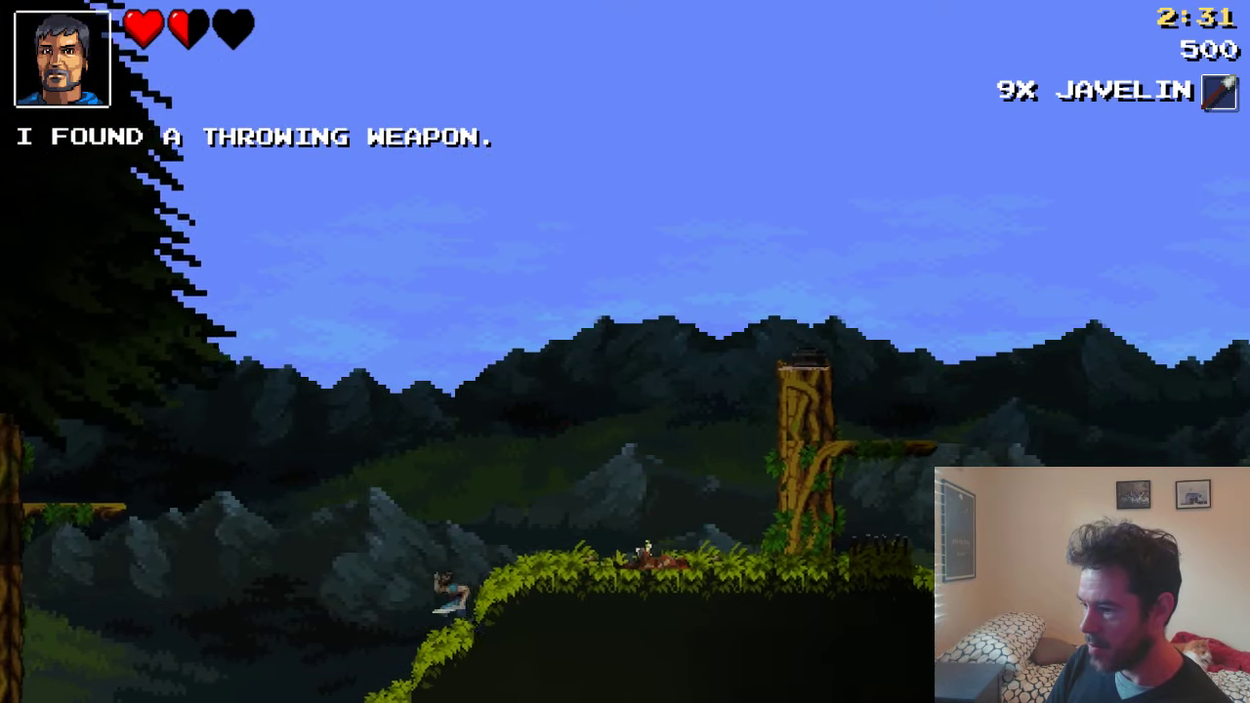
# Run down into the overgrown cave, kill the soldier there with a javelin and grab the hanging rope
pyautogui.press('Right')
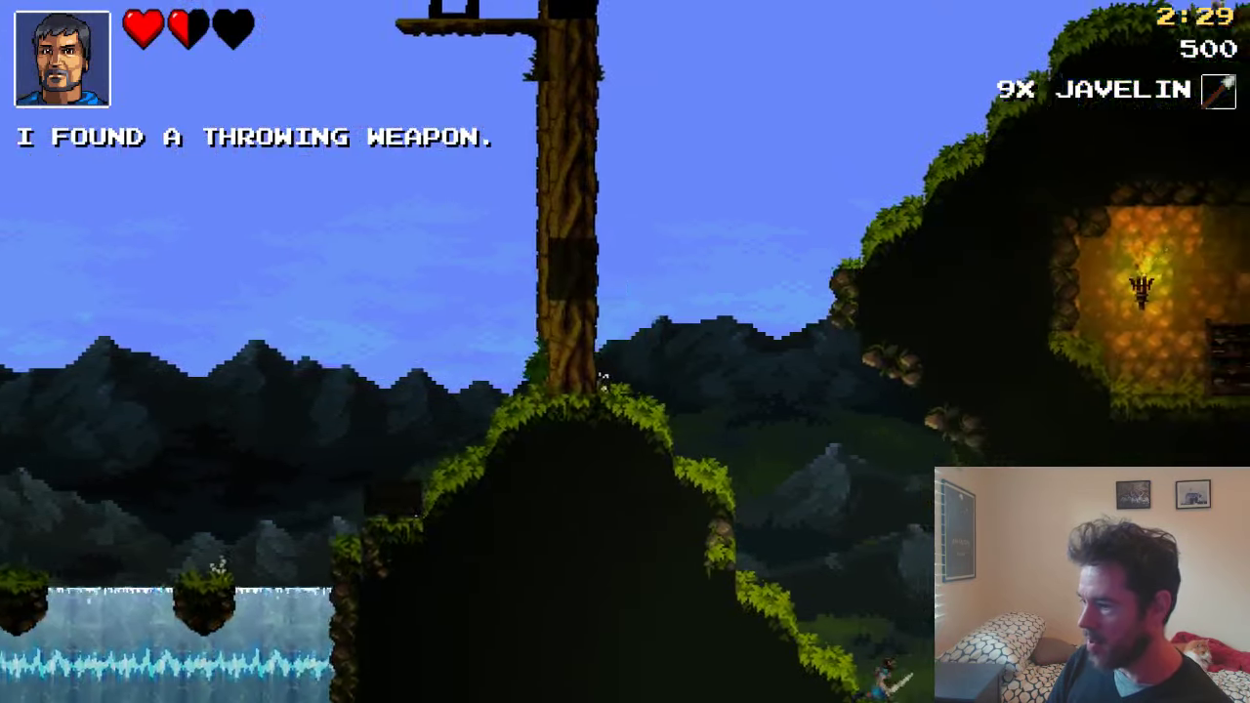
pyautogui.press('x')
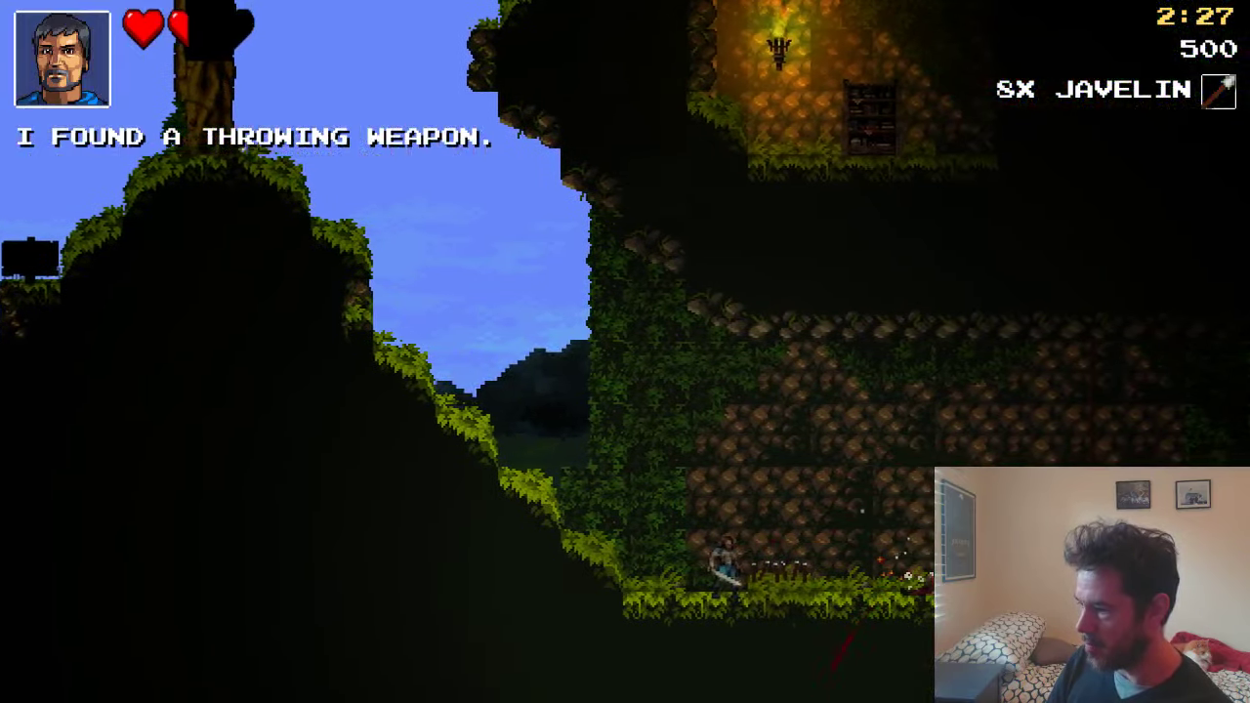
pyautogui.press('Right')
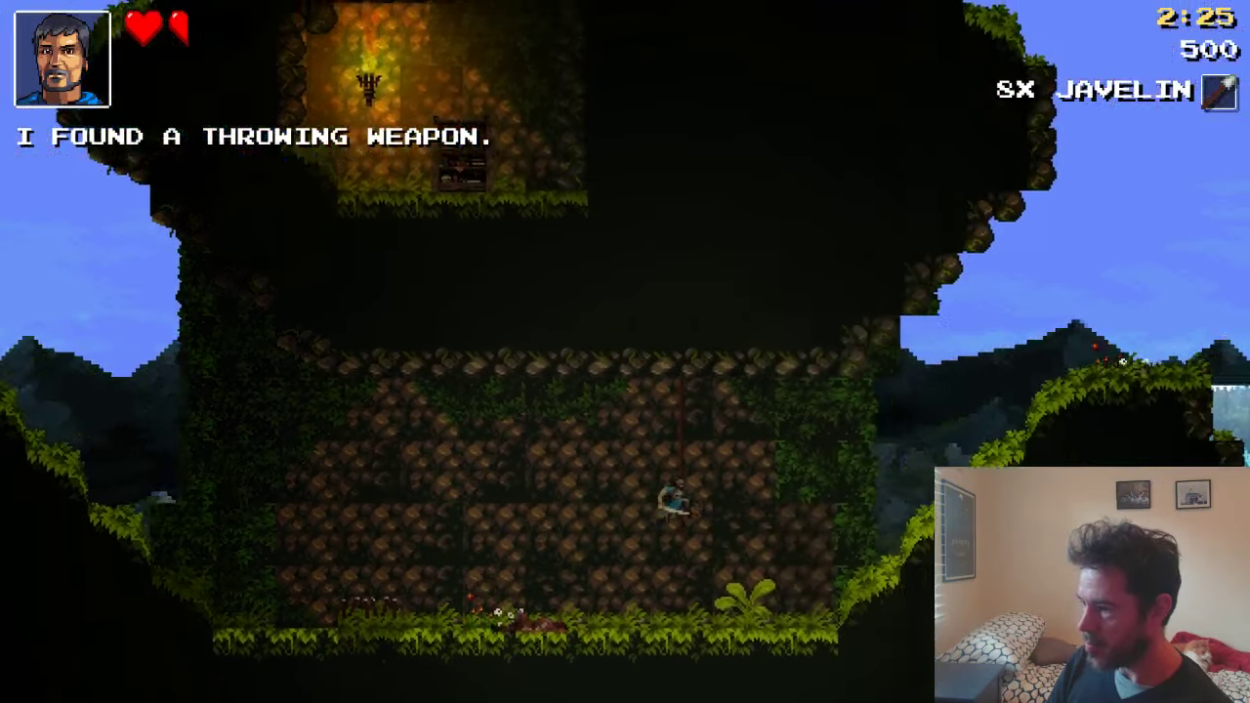
# Climb the rope through the hidden passage to the torch-lit room and collect the book from its bookshelf
pyautogui.press('Left')
pyautogui.press('space')
pyautogui.press('Up')
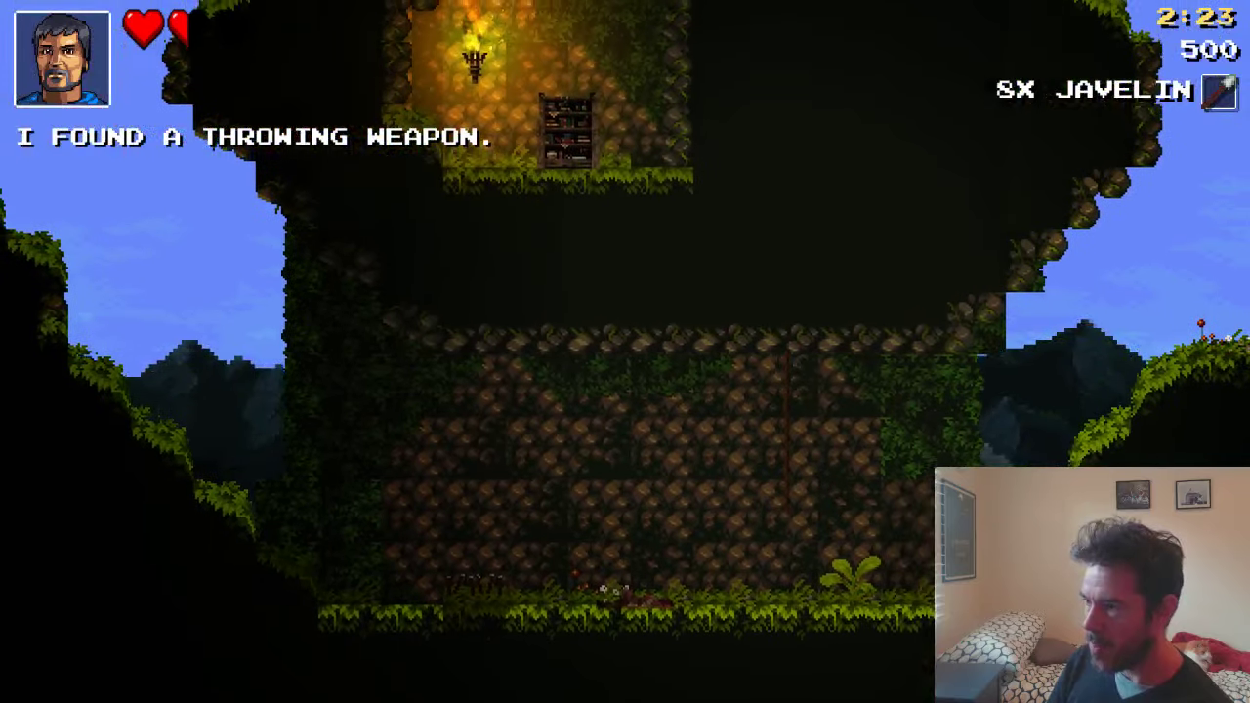
pyautogui.press('Up')
pyautogui.press('Right')
pyautogui.press('Left')
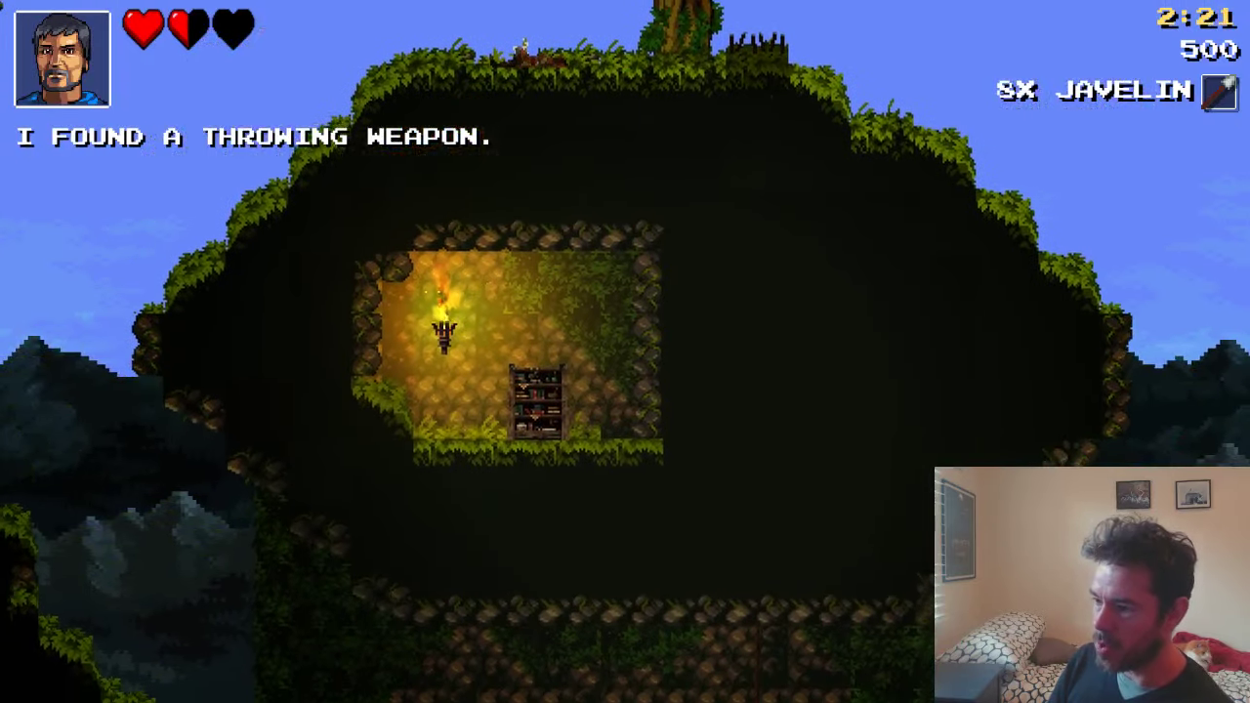
pyautogui.press('Left')
pyautogui.press('Right')
pyautogui.press('space')
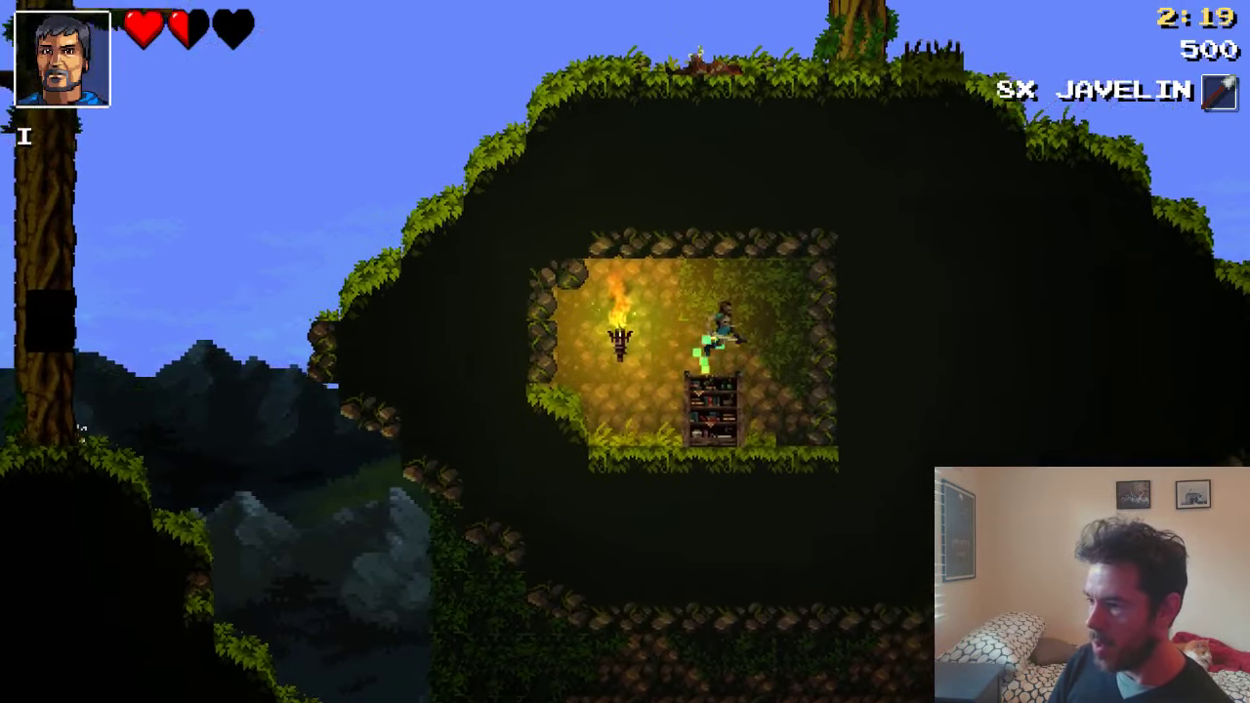
# Leave the torch-lit room through the hidden passage and return to the cave floor
pyautogui.press('Right')
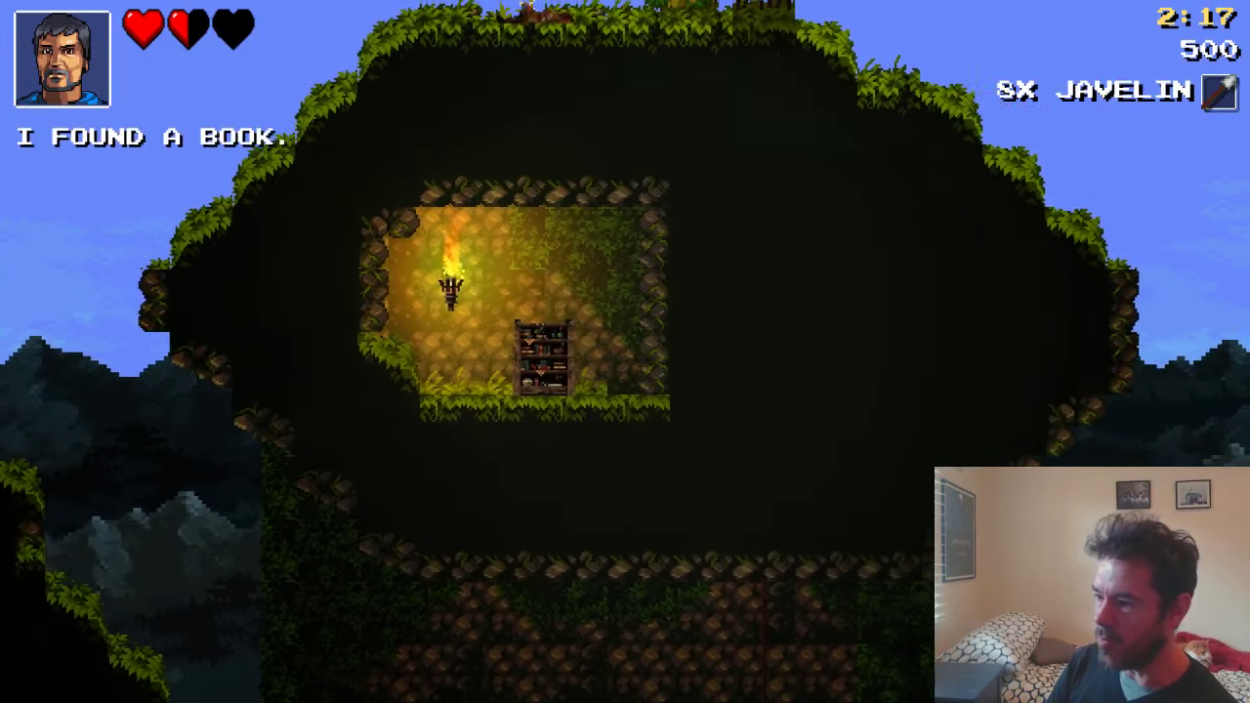
pyautogui.press('space')
pyautogui.press('Left')
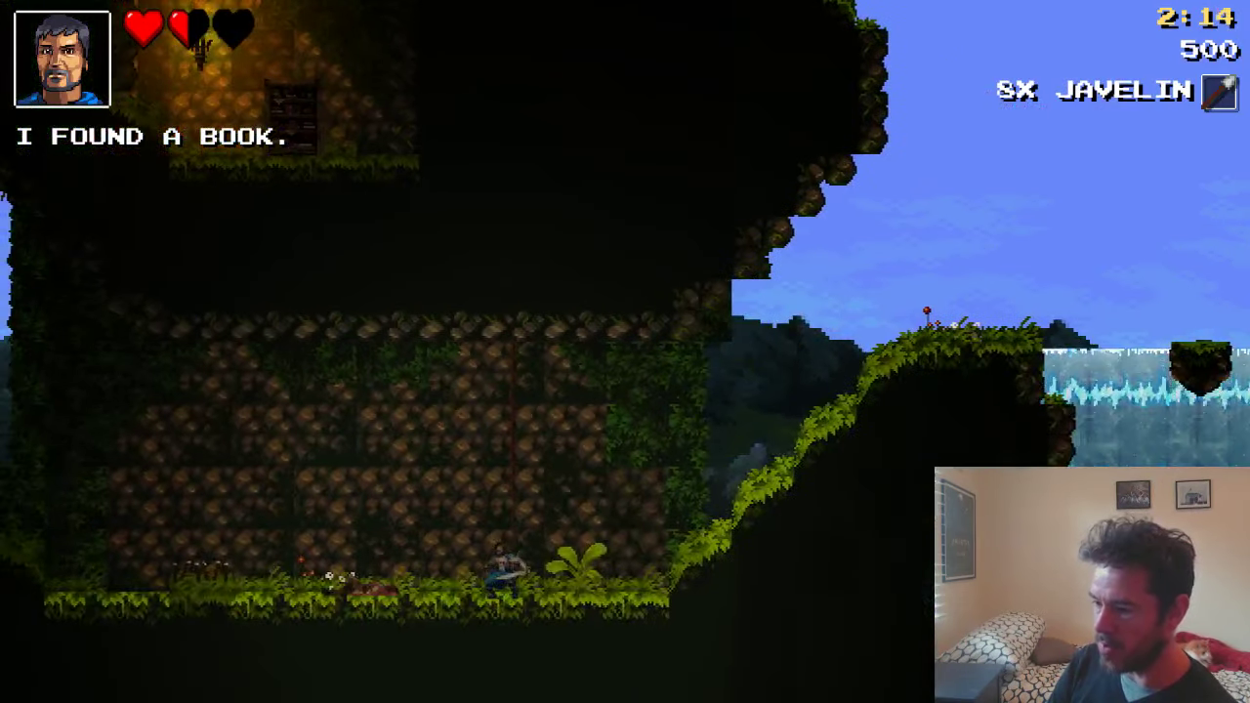
# Run out of the cave and jump across the waterfall's grassy platforms to the far bank
pyautogui.press('Right')
pyautogui.press('z')
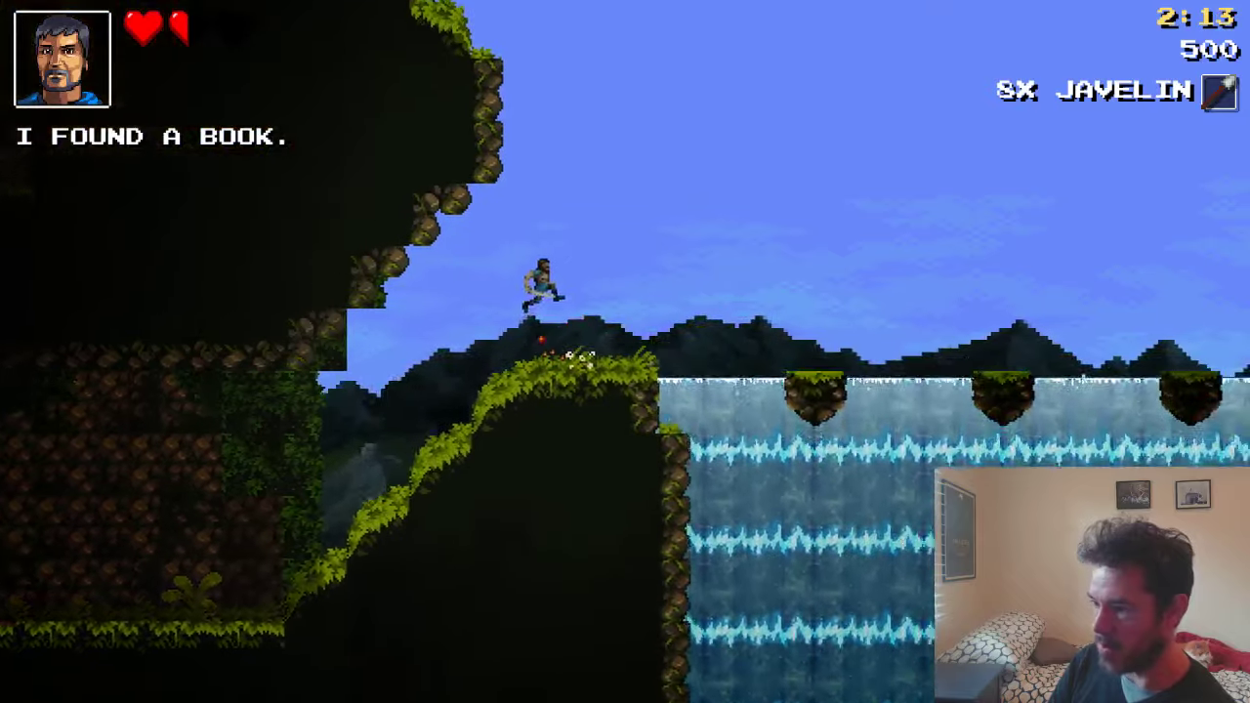
pyautogui.press('Right')
pyautogui.press('z')
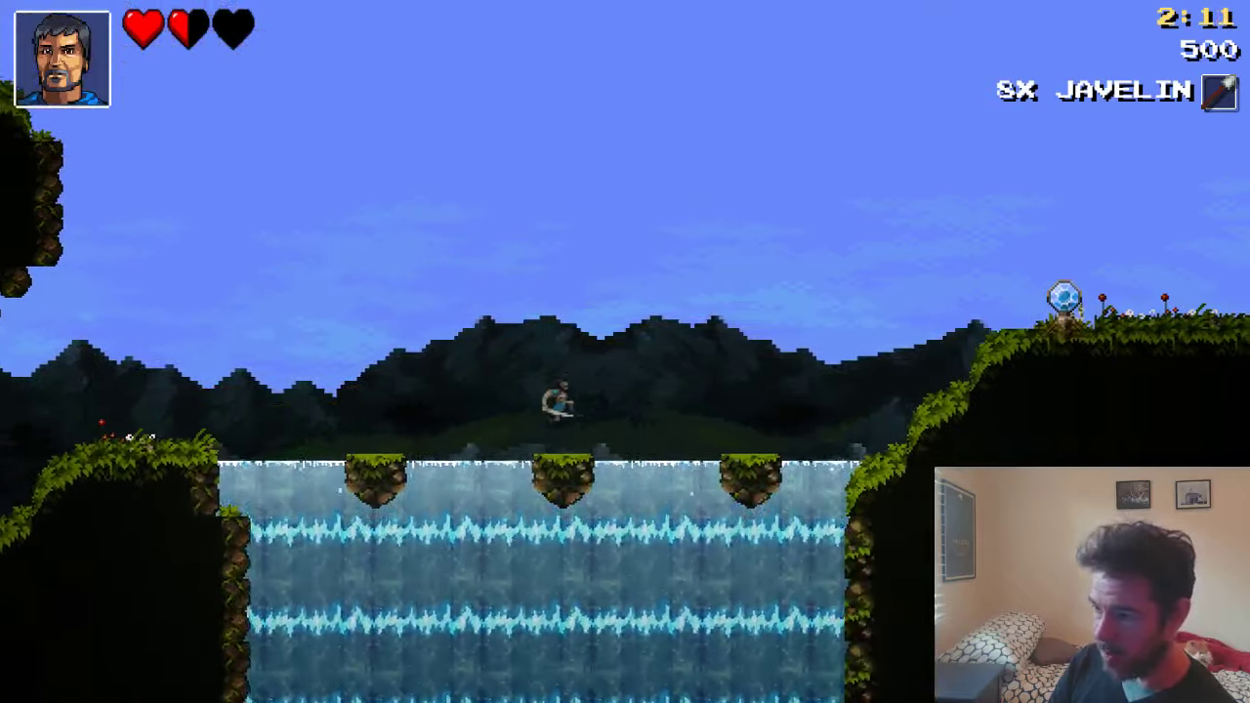
pyautogui.press('Right')
pyautogui.press('z')
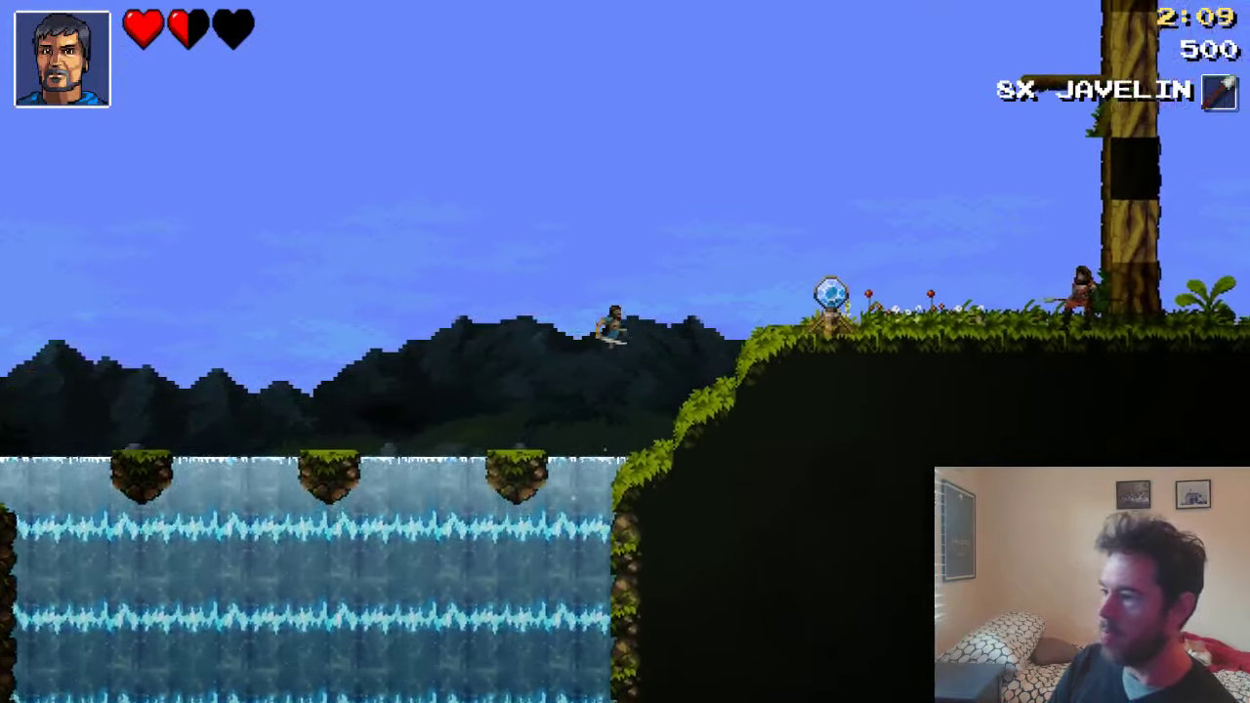
# Activate the crystal checkpoint and kill the soldier beside the first tree with javelins
pyautogui.press('Right')
pyautogui.press('x')
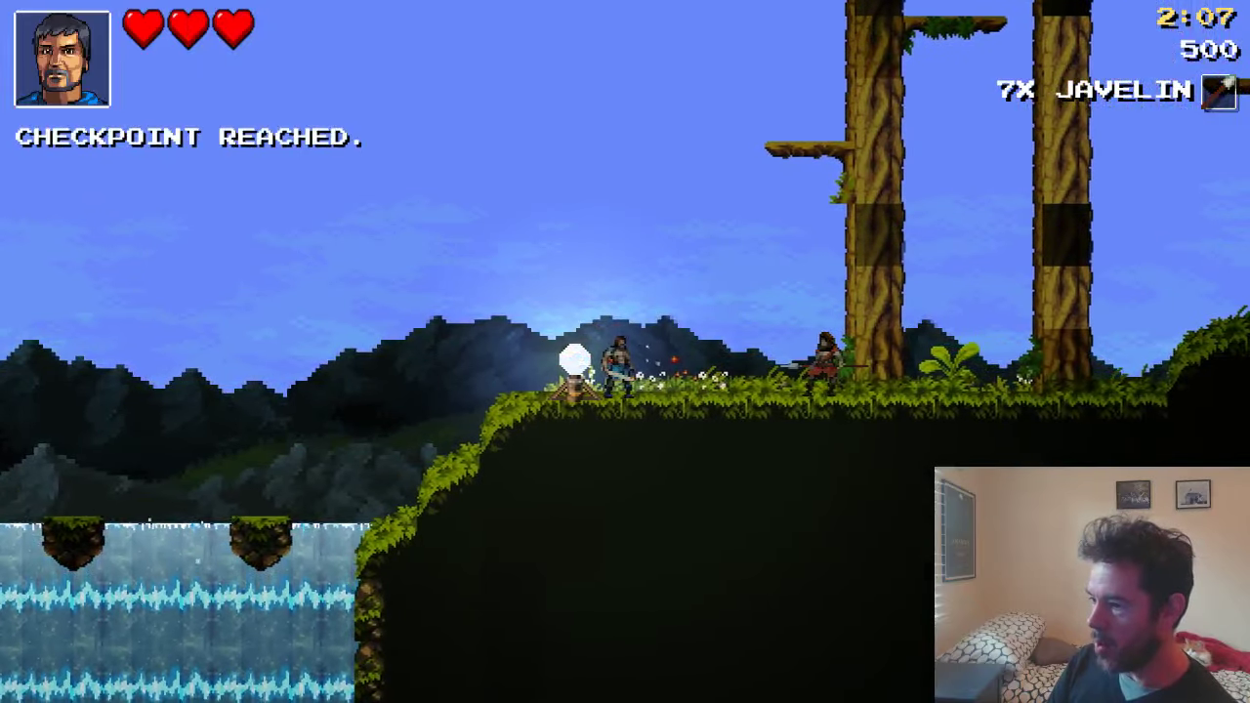
pyautogui.press('x')
pyautogui.press('Right')
pyautogui.press('x')
pyautogui.press('Right')
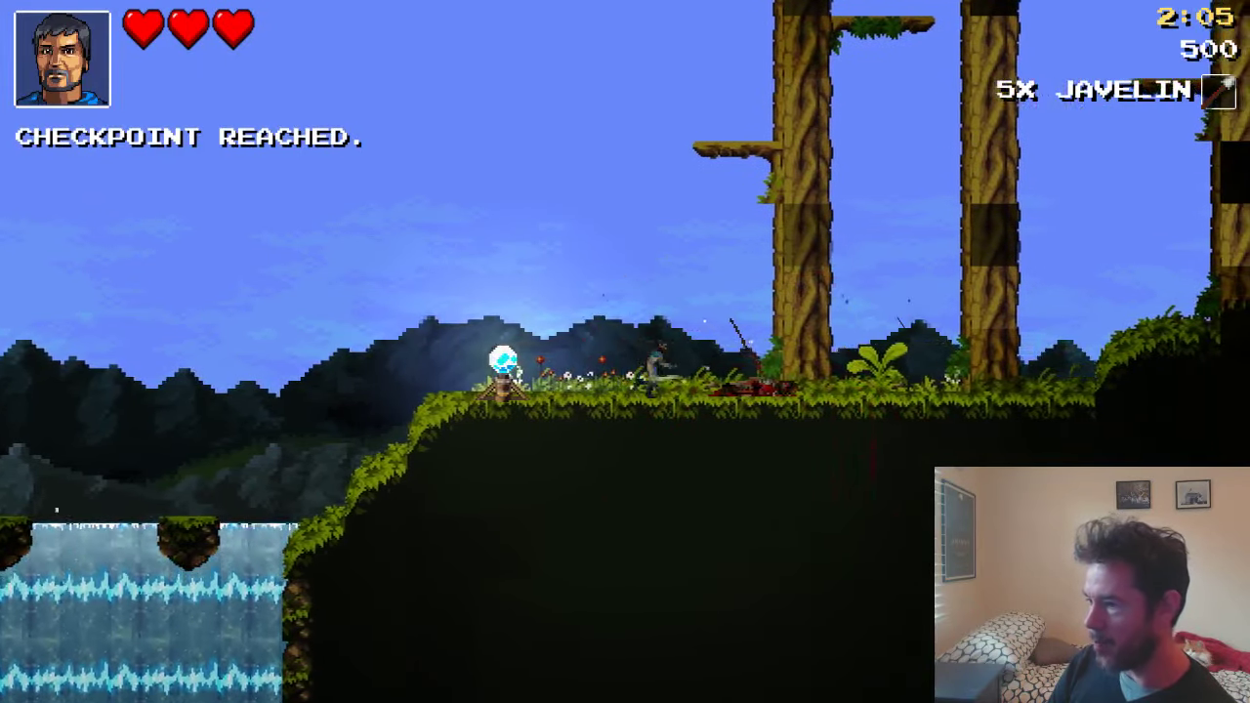
# Climb the first tree past the checkpoint and cross to the second tree's branch to open its chest
pyautogui.press('Left')
pyautogui.press('Right')
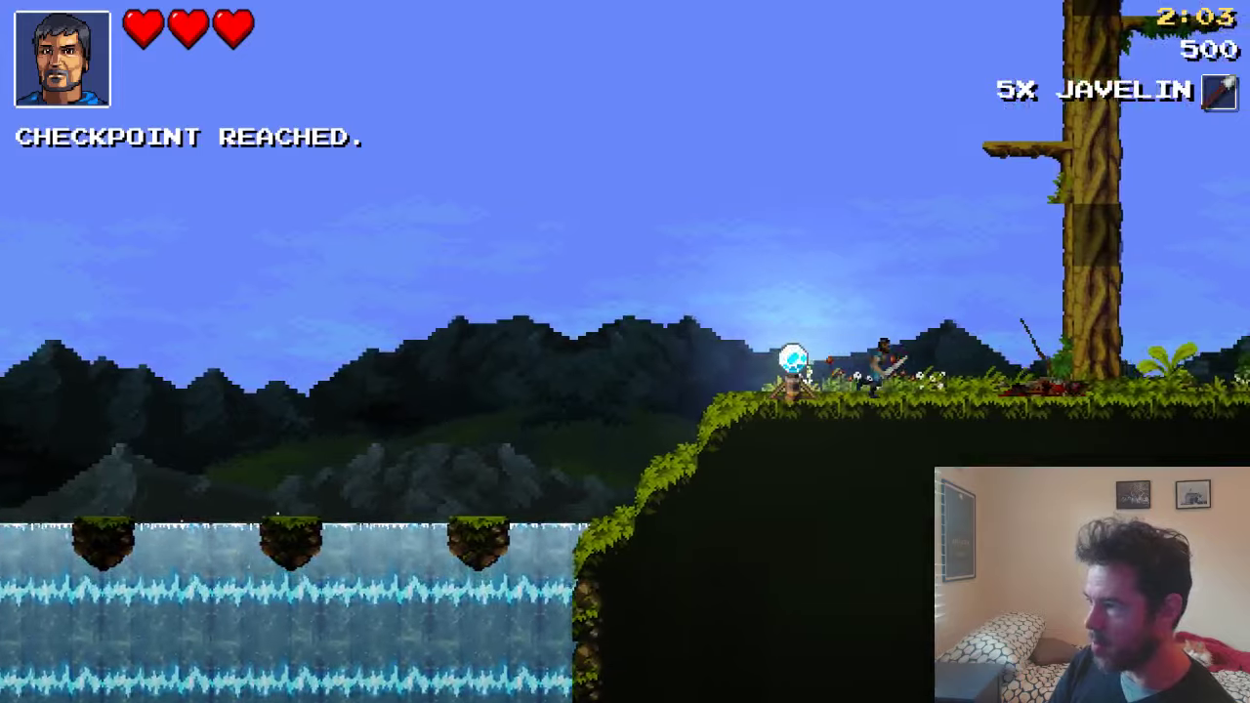
pyautogui.press('Up')
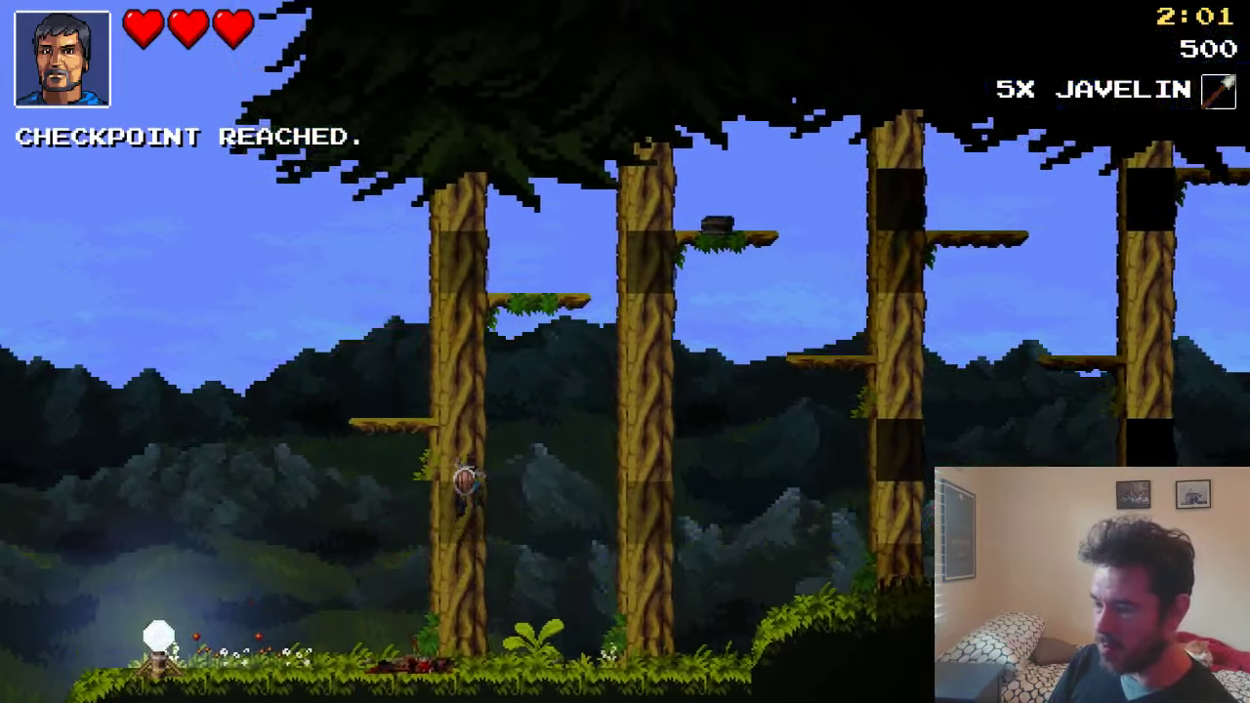
pyautogui.press('Up')
pyautogui.press('Right')
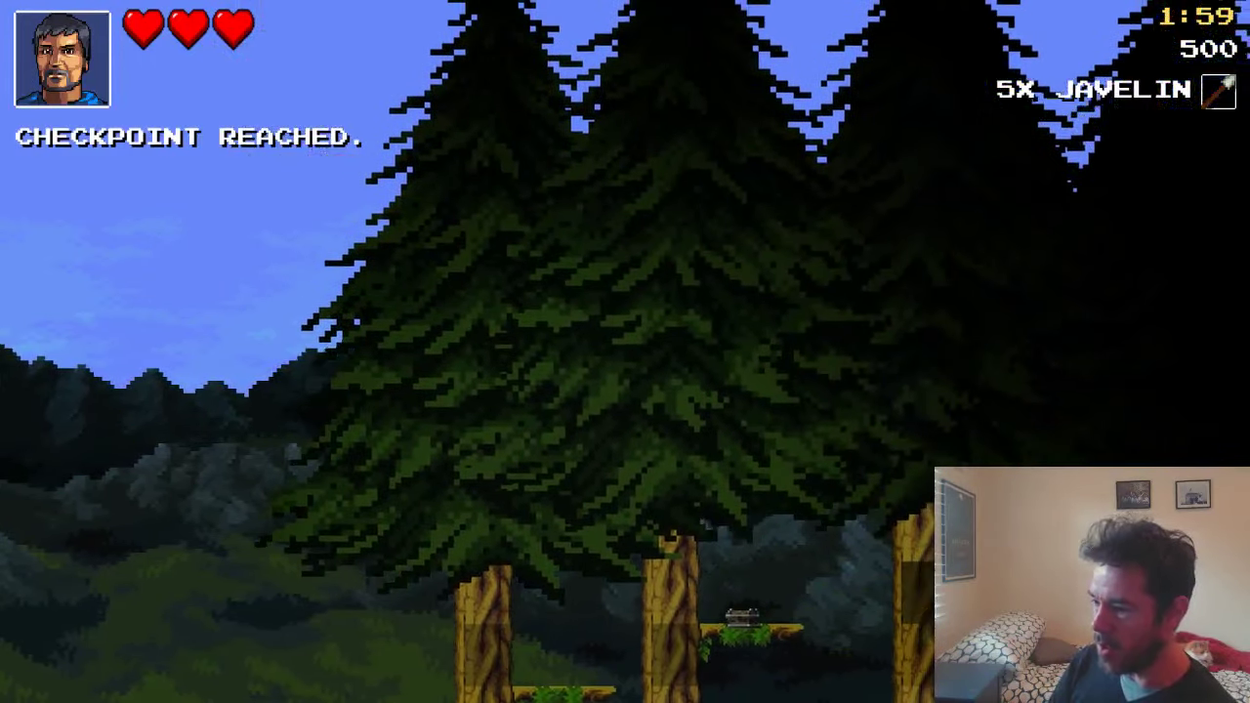
pyautogui.press('Up')
pyautogui.press('Right')
pyautogui.press('Left')
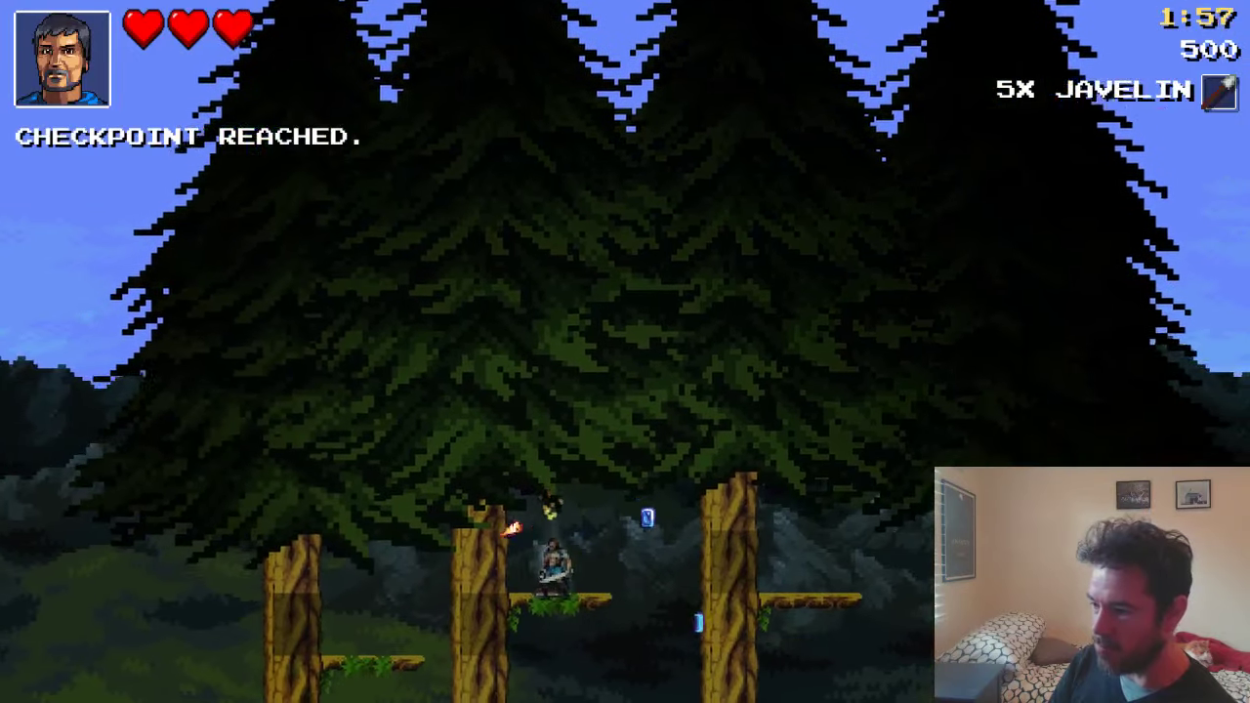
# Drop from the branch and collect the gems that fell from the chest
pyautogui.press('Right')
pyautogui.press('Left')
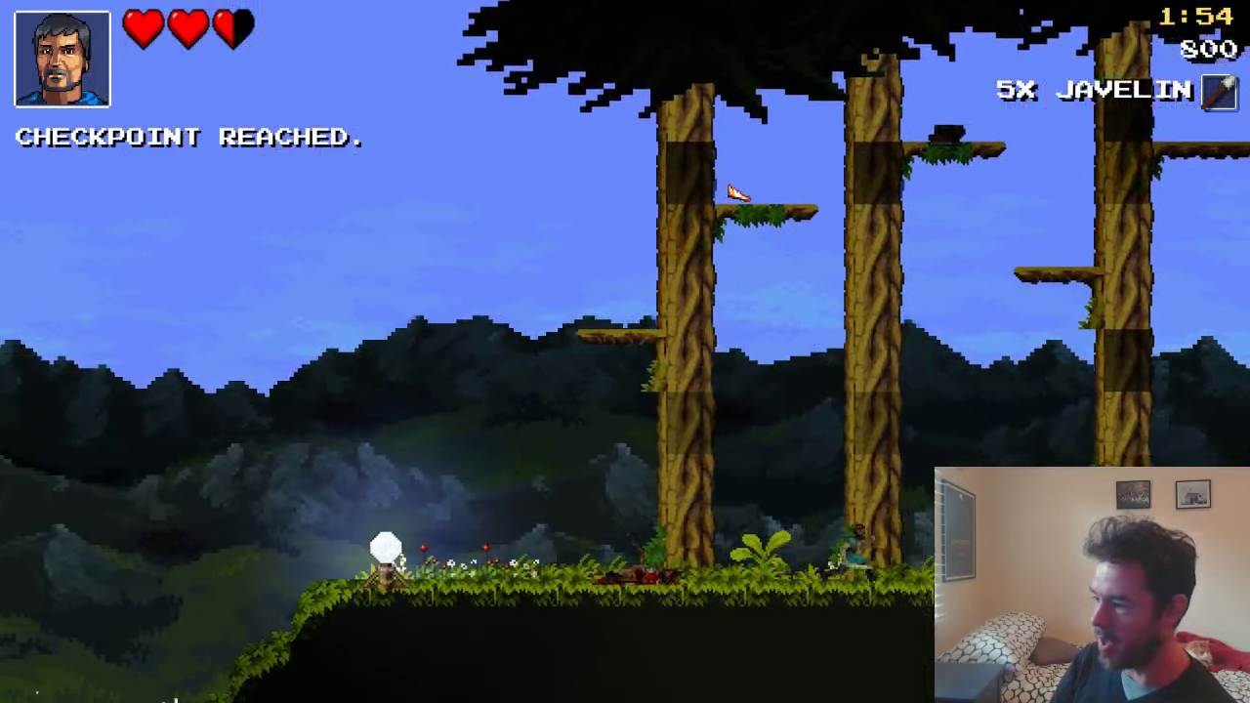
pyautogui.press('Right')
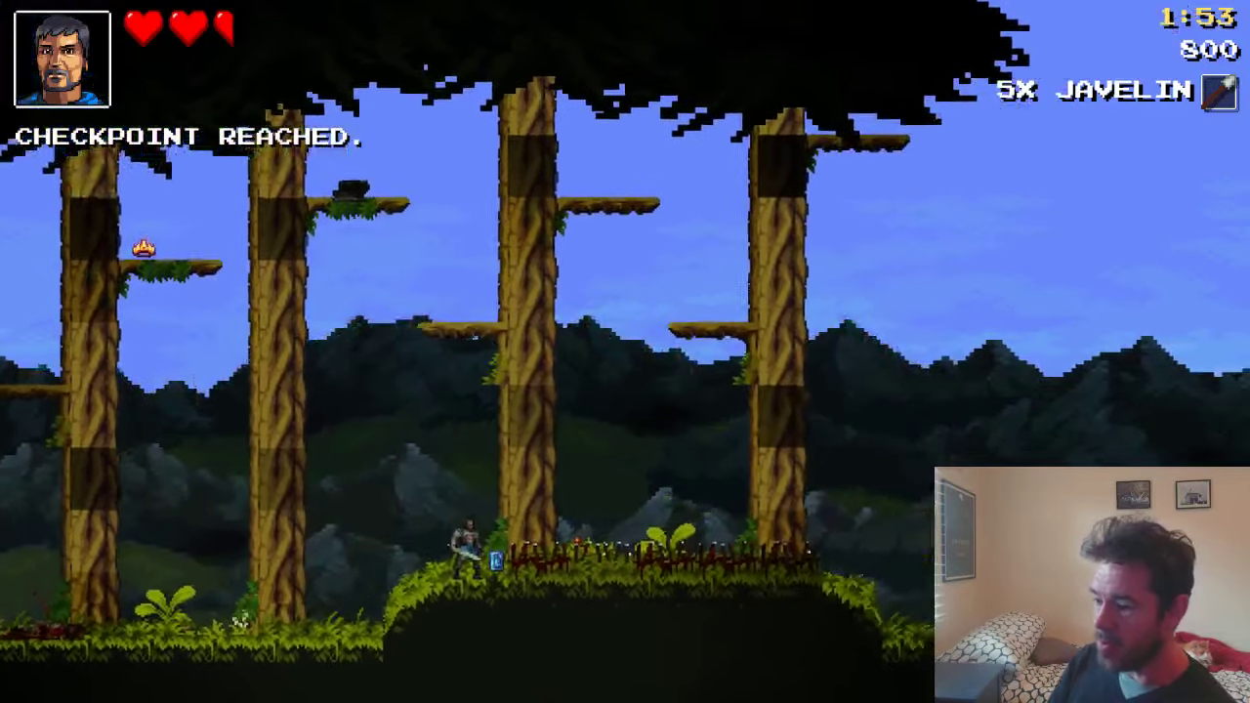
pyautogui.press('Left')
pyautogui.press('space')
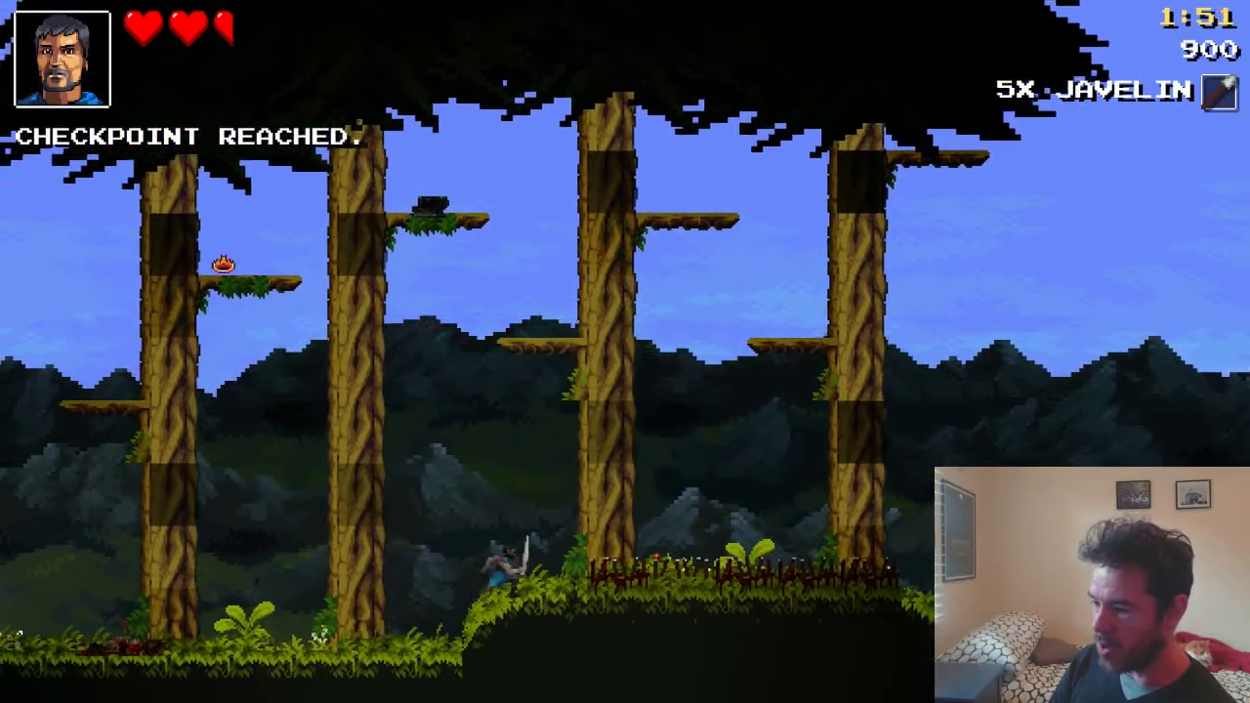
# Climb the third tree and jump by way of the fourth tree over the spikes to the slope beyond
pyautogui.press('Right')
pyautogui.press('space')
pyautogui.press('Up')
pyautogui.press('Up')
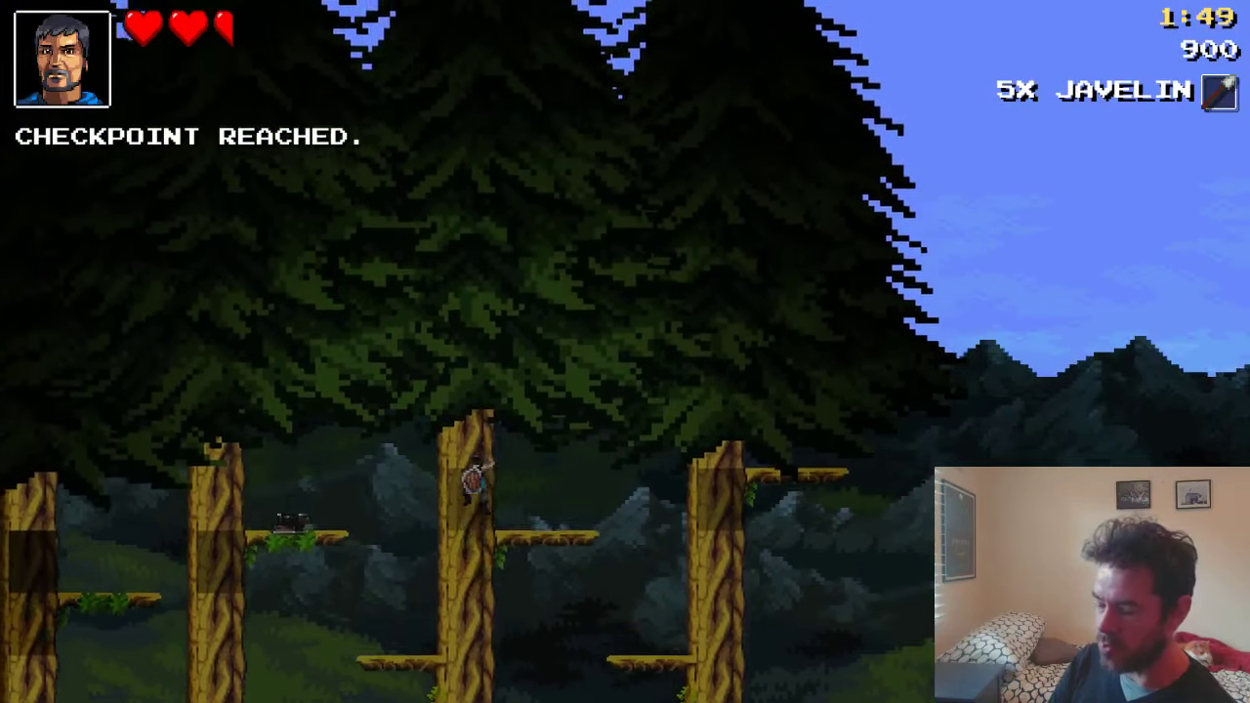
pyautogui.press('Right')
pyautogui.press('space')
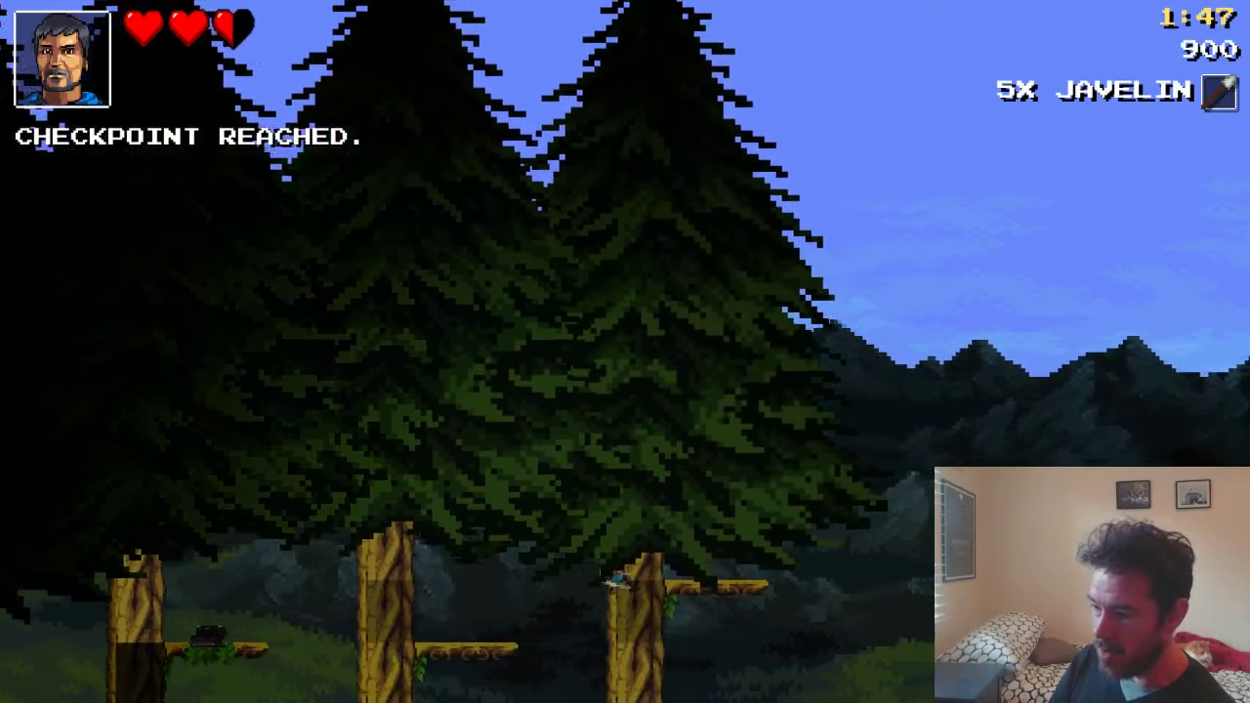
pyautogui.press('Left')
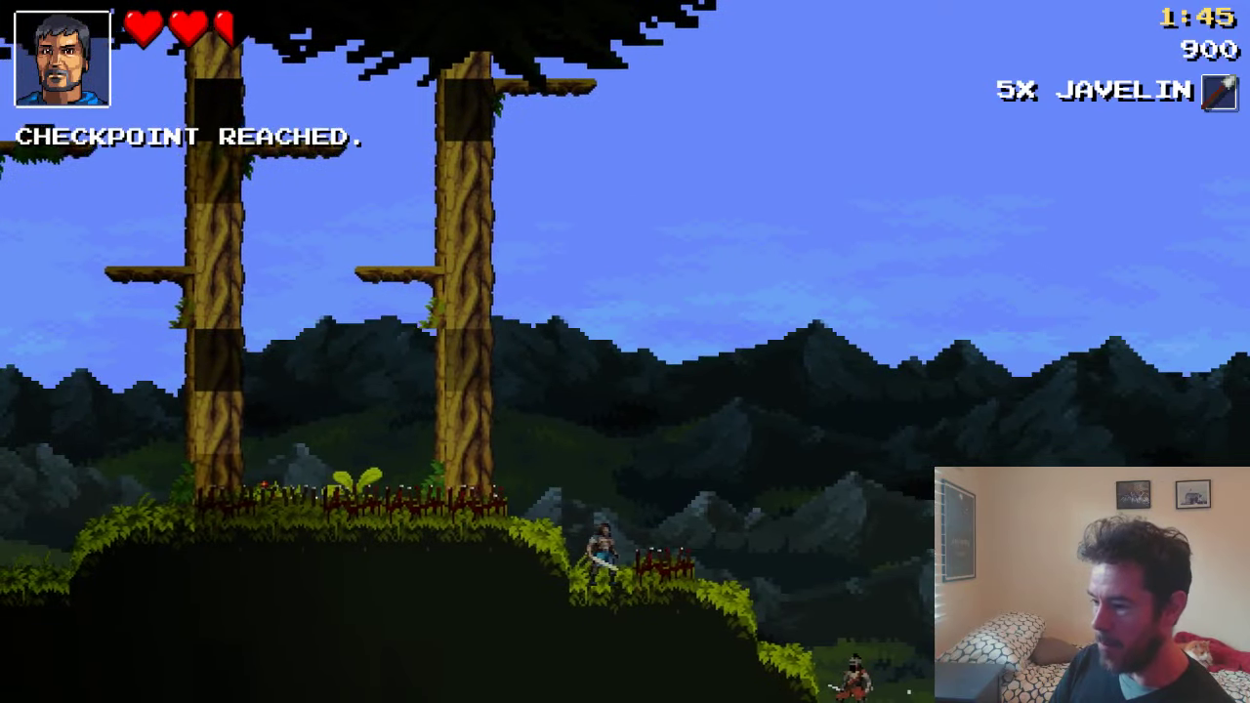
# Run down the slope and kill the soldier at the edge of the next waterfall
pyautogui.press('Right')
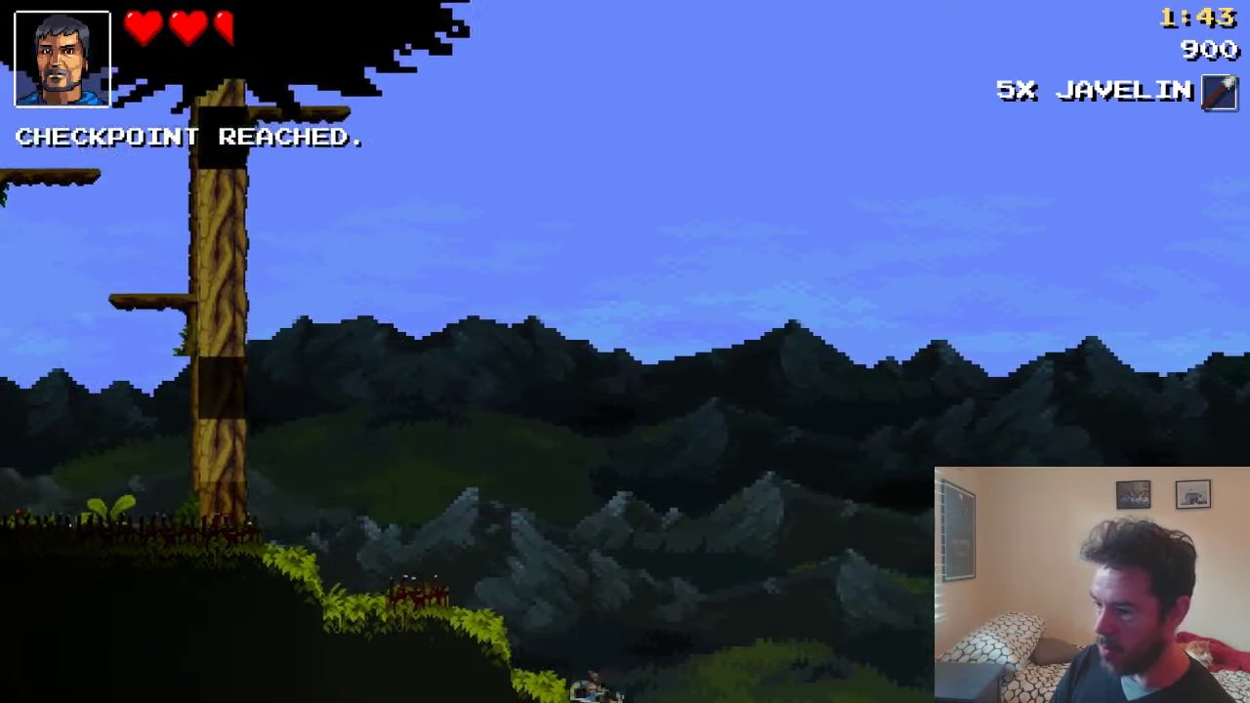
pyautogui.press('Left')
pyautogui.press('space')
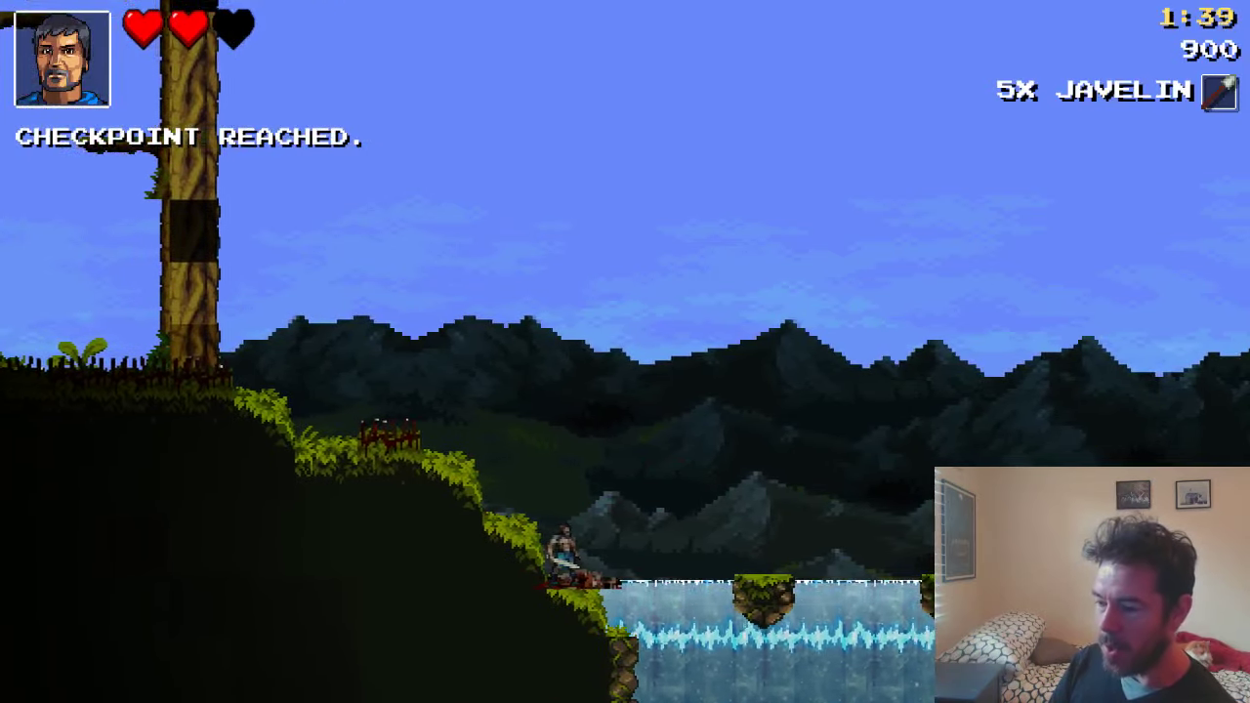
pyautogui.press('Left')
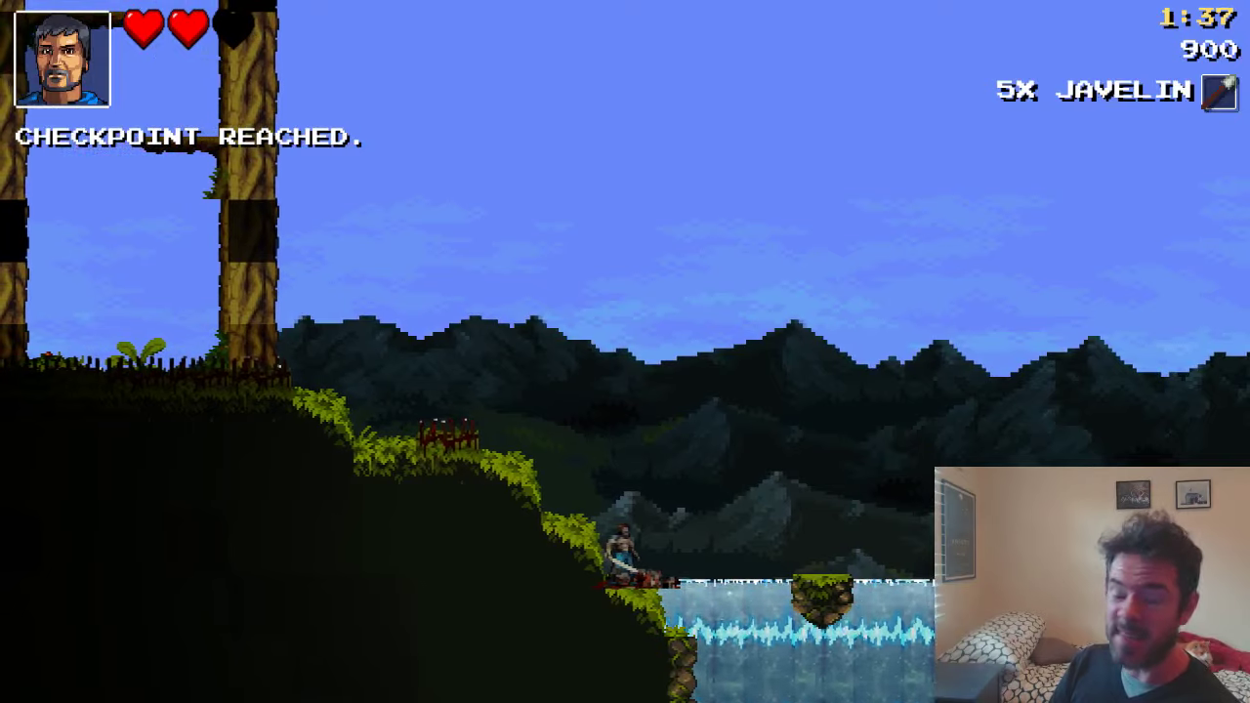
# Cross the waterfall's platforms and strike down the two soldiers on the hillside
pyautogui.press('Right')
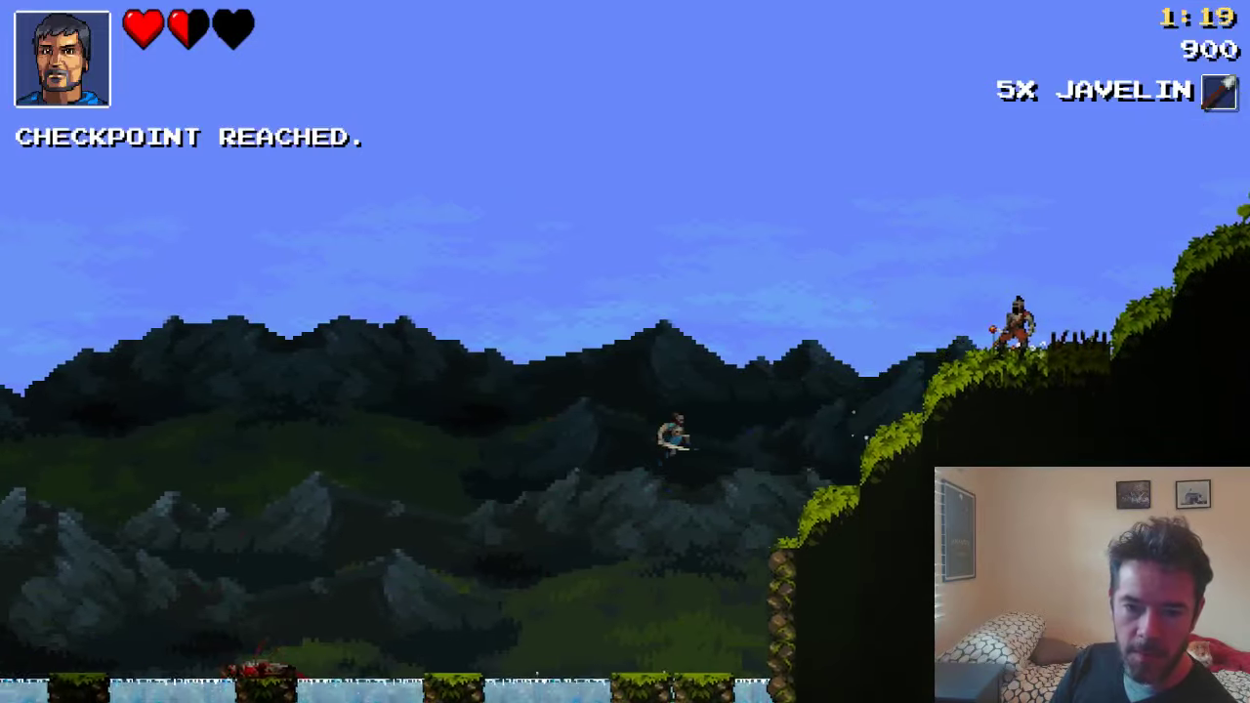
pyautogui.press('Right')
pyautogui.press('x')
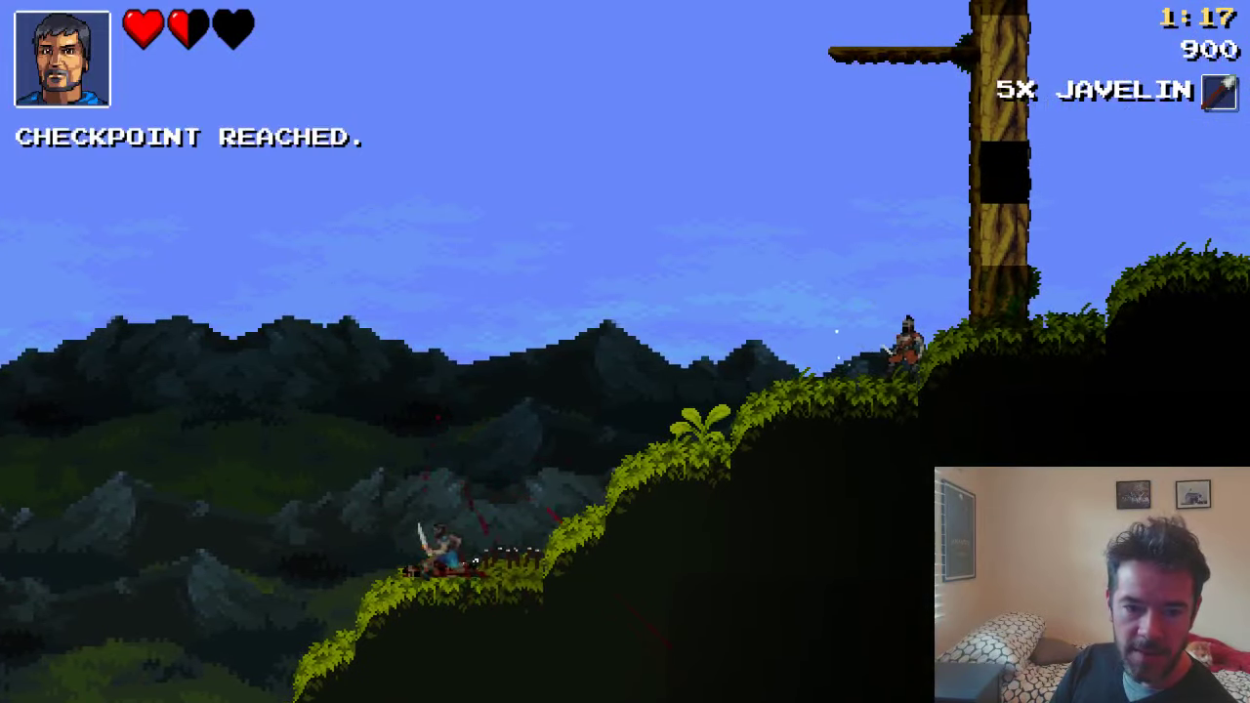
pyautogui.press('Right')
pyautogui.press('space')
pyautogui.press('x')
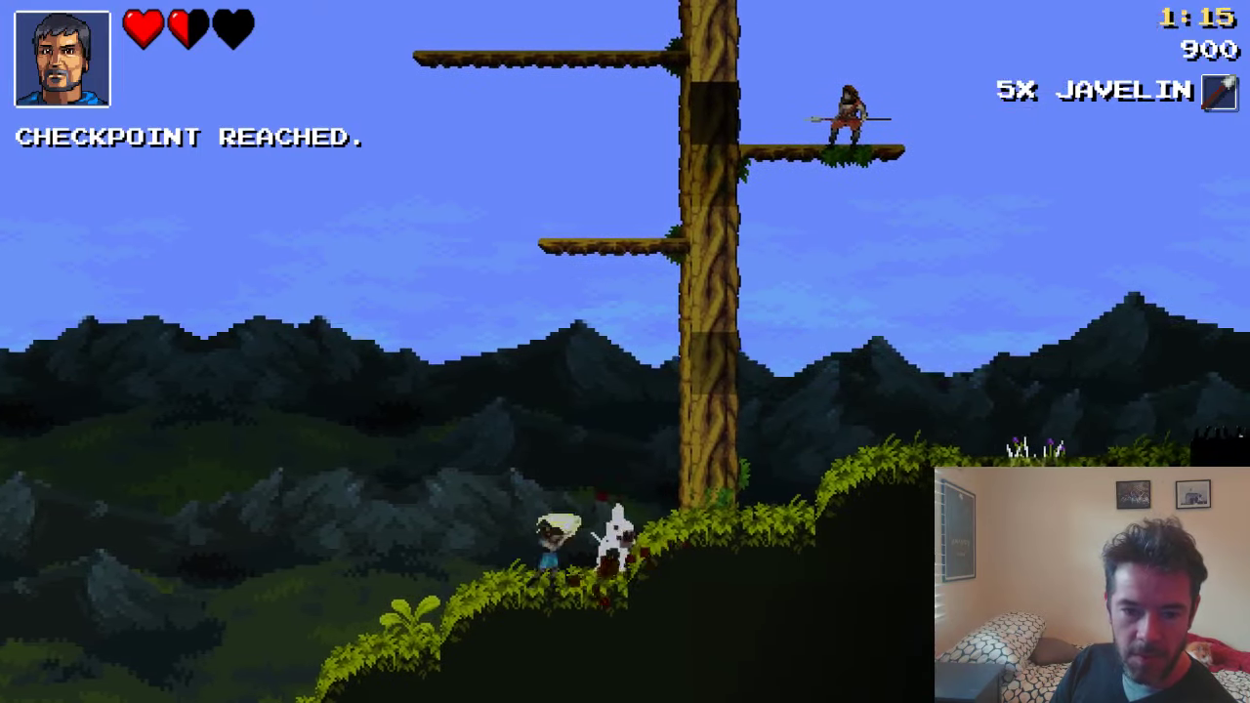
# Try to climb the tall tree on the hillside to the spear-carrying soldier and resume play from the checkpoint
pyautogui.press('Right')
pyautogui.press('space')
pyautogui.press('Up')
pyautogui.press('Up')
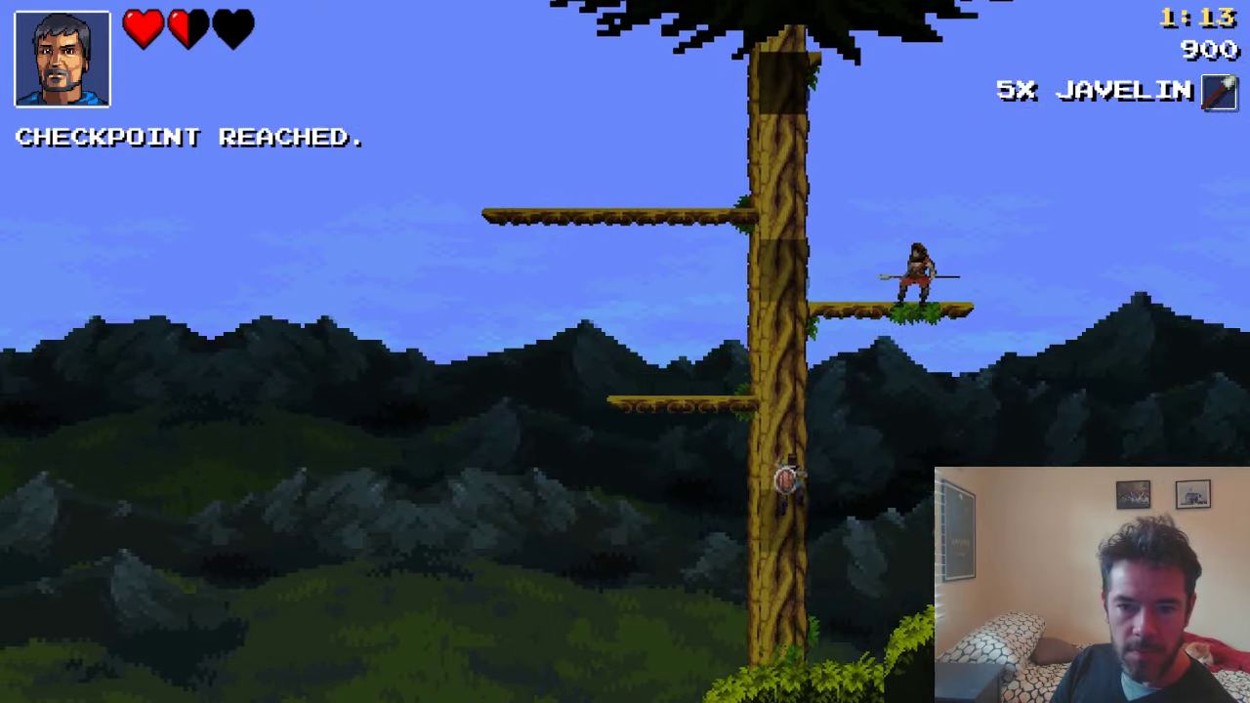
pyautogui.press('space')
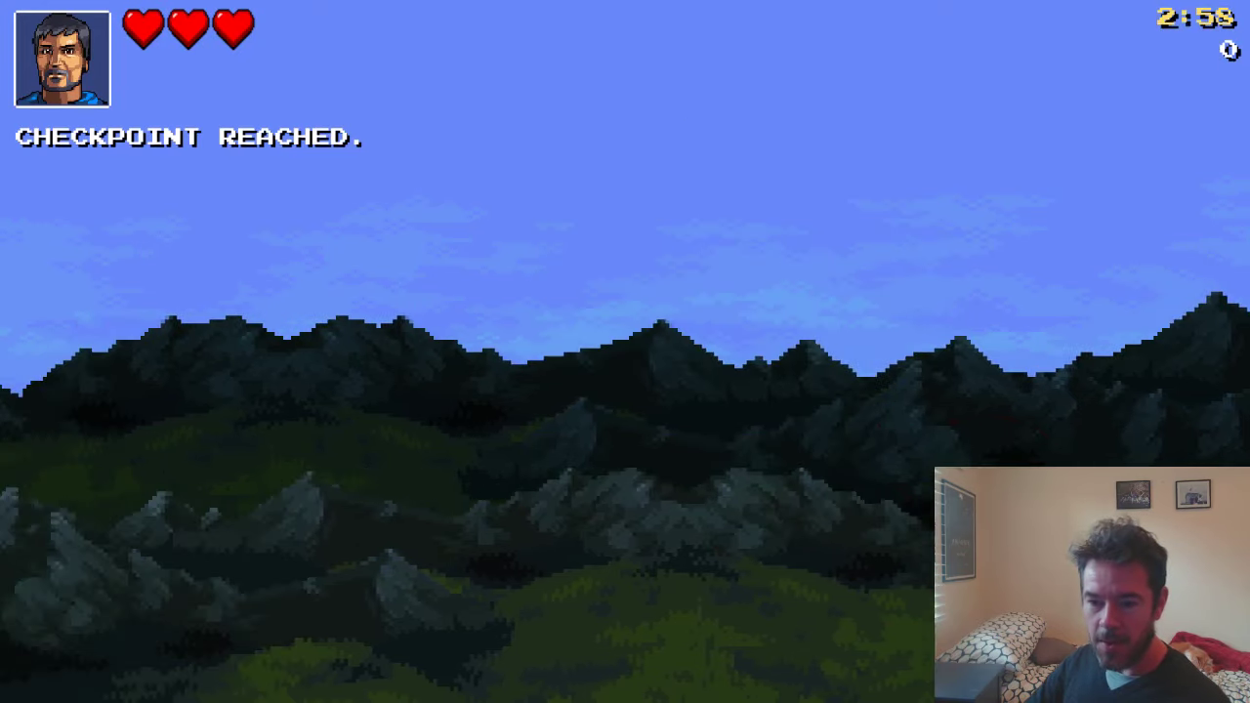
pyautogui.press('Right')
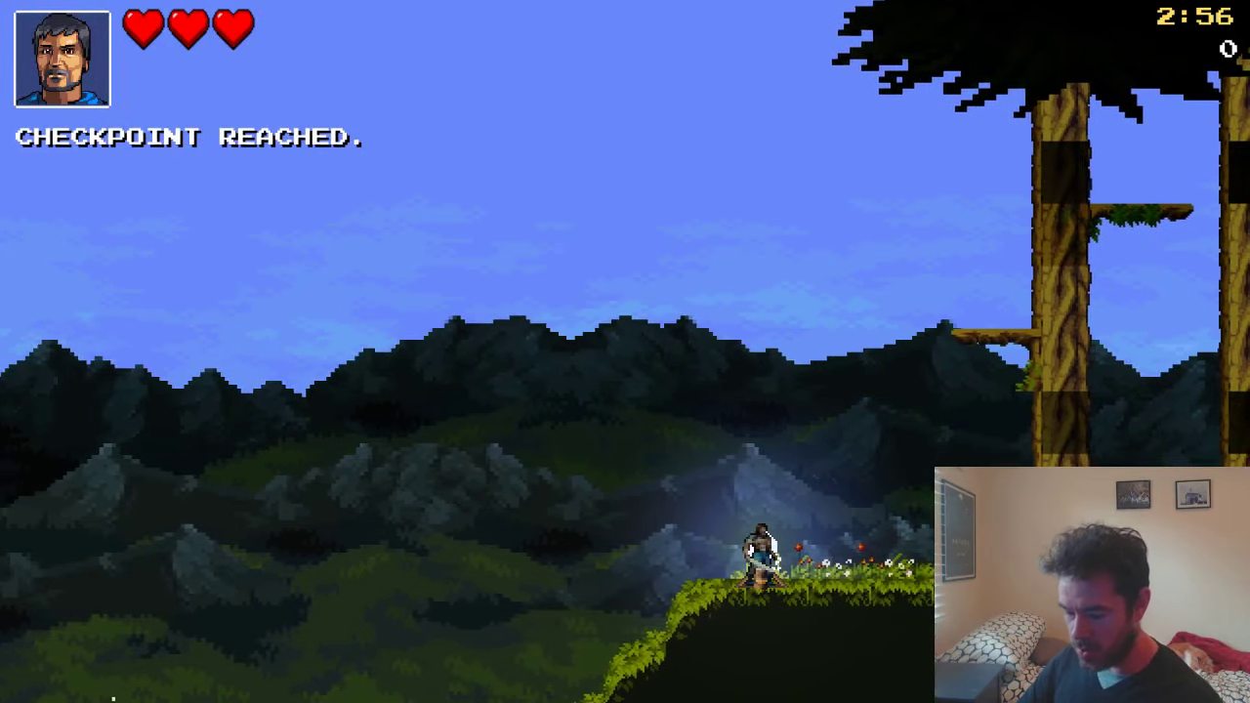